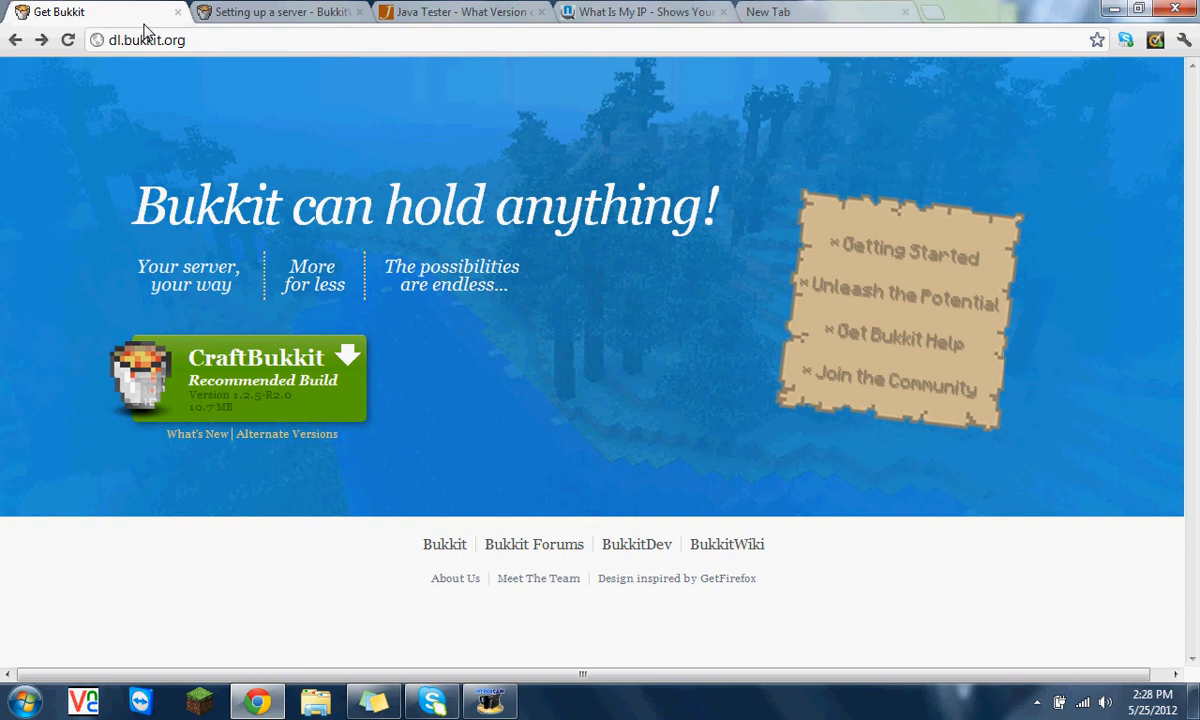
Step: Download the CraftBukkit recommended build, version 1.2.5-R2.0, and save the jar file to the Desktop
left_click(277, 396)
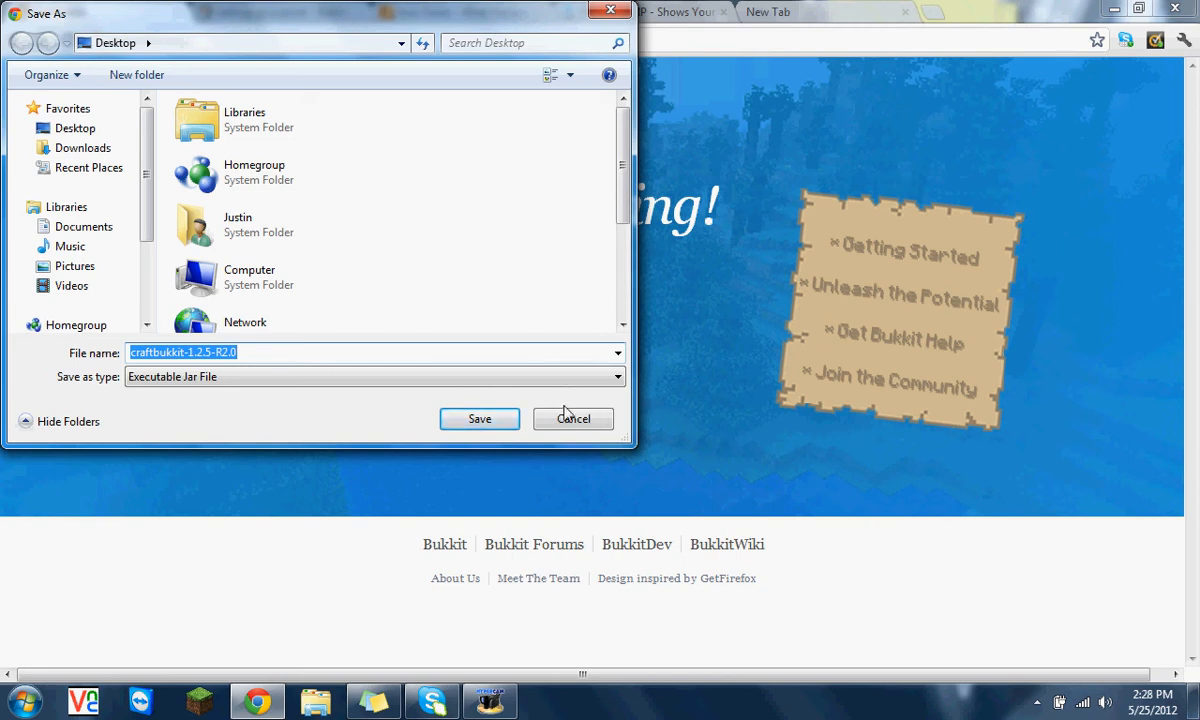
left_click(479, 421)
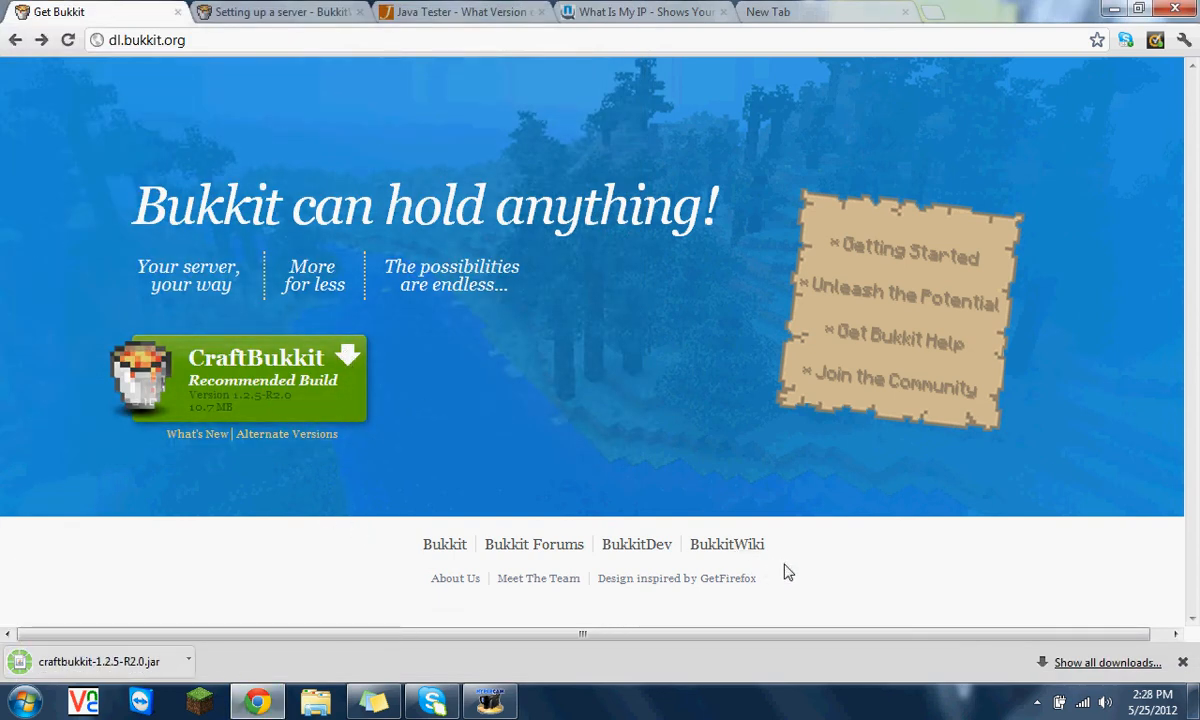
Step: Create a desktop folder named BukkitTutorial and move the downloaded craftbukkit jar into it
left_click(1117, 9)
right_click(630, 283)
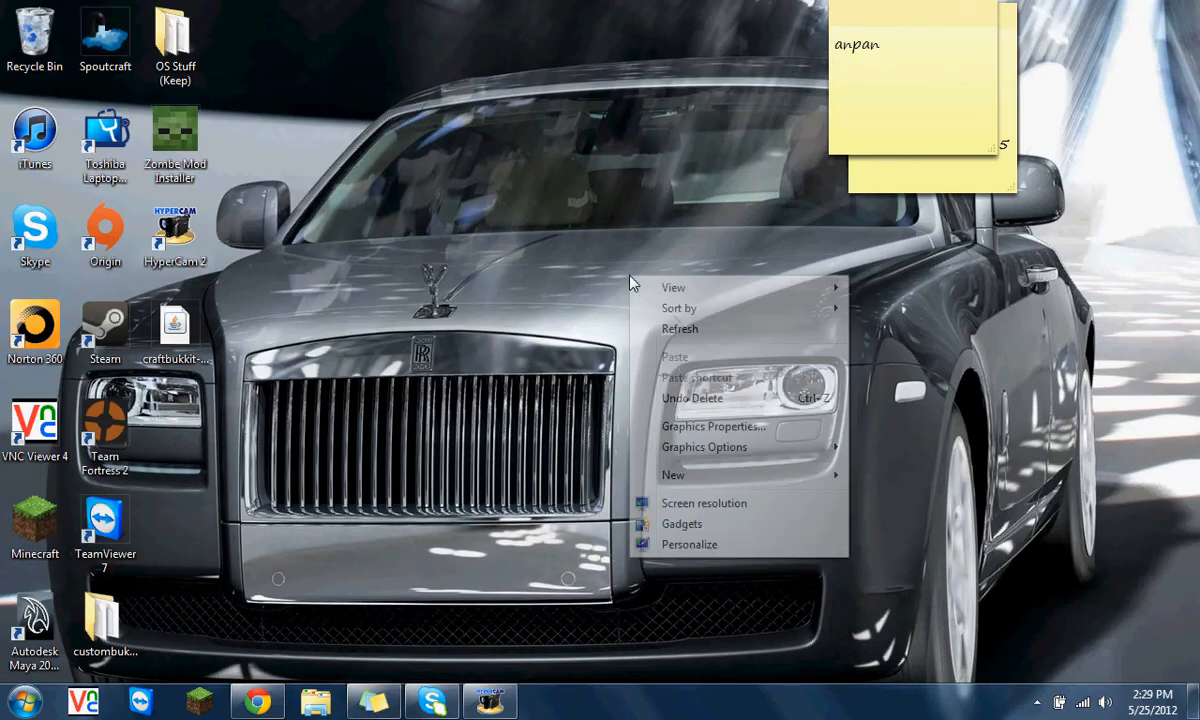
mouse_move(768, 478)
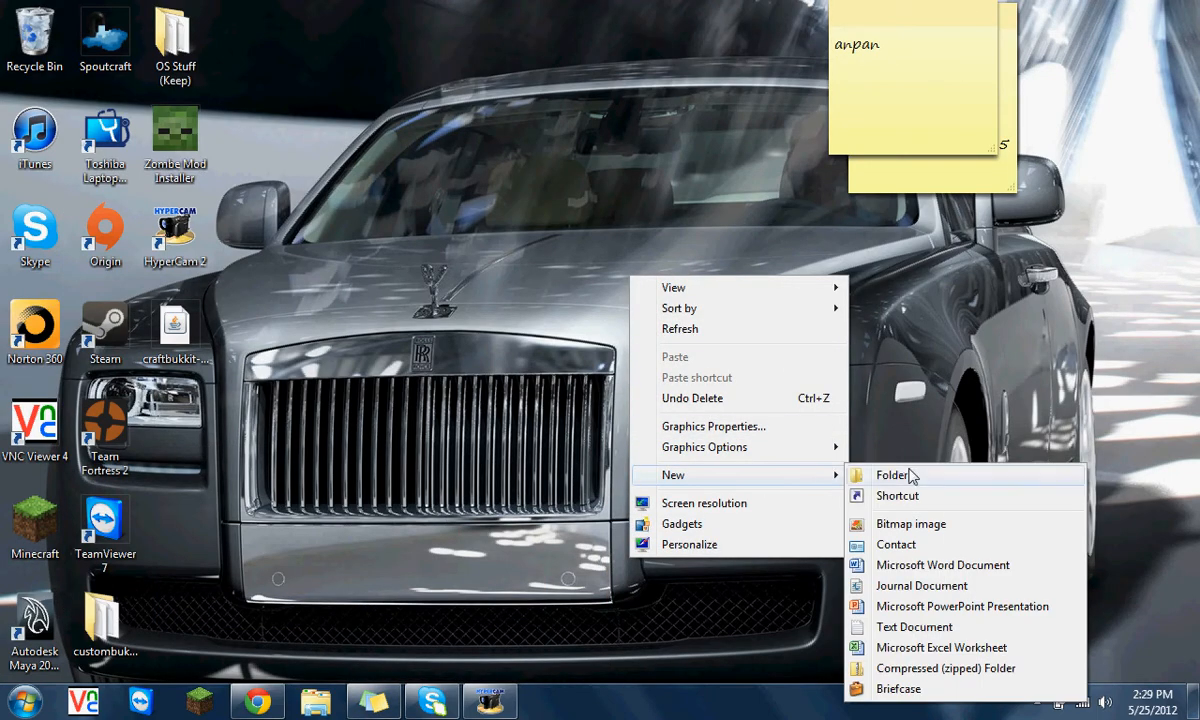
left_click(890, 475)
key("BackSpace")
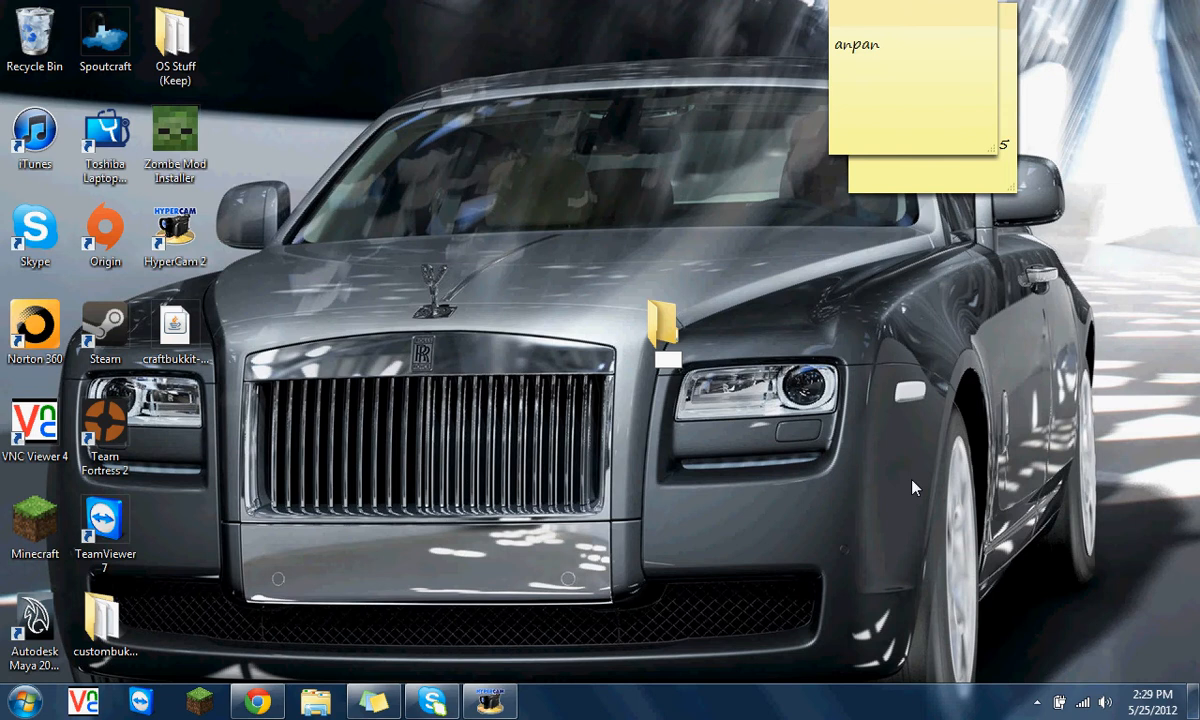
type("BukkitTutorial")
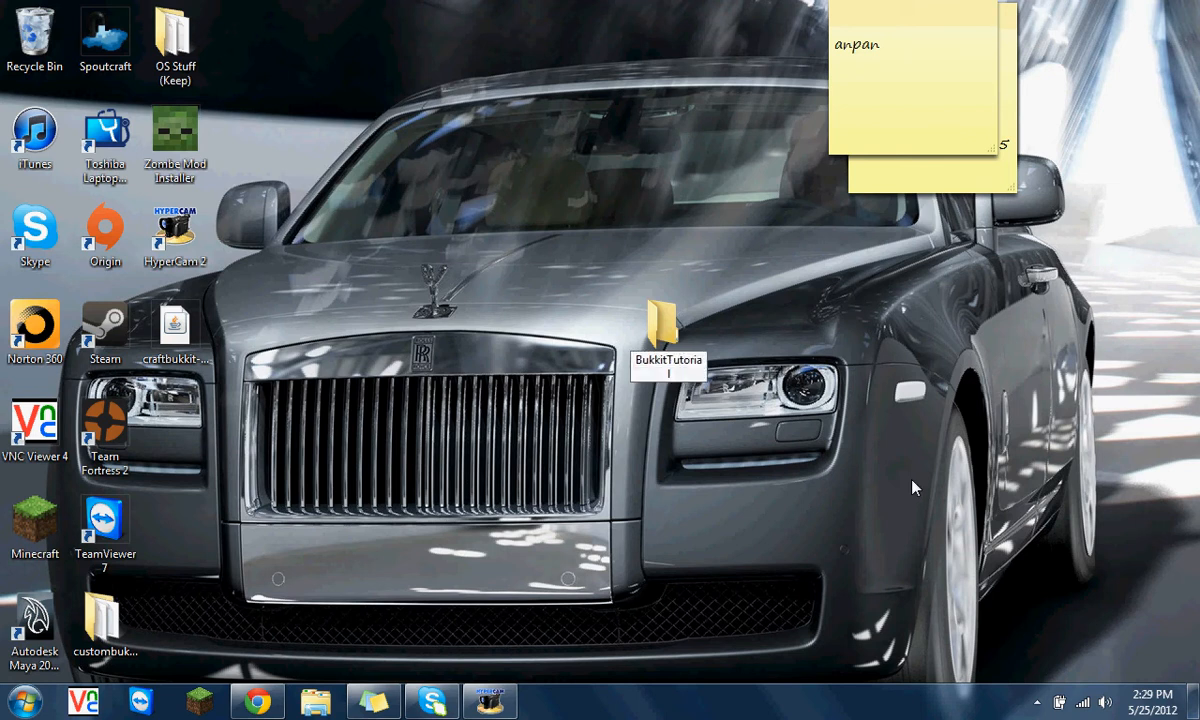
key("Return")
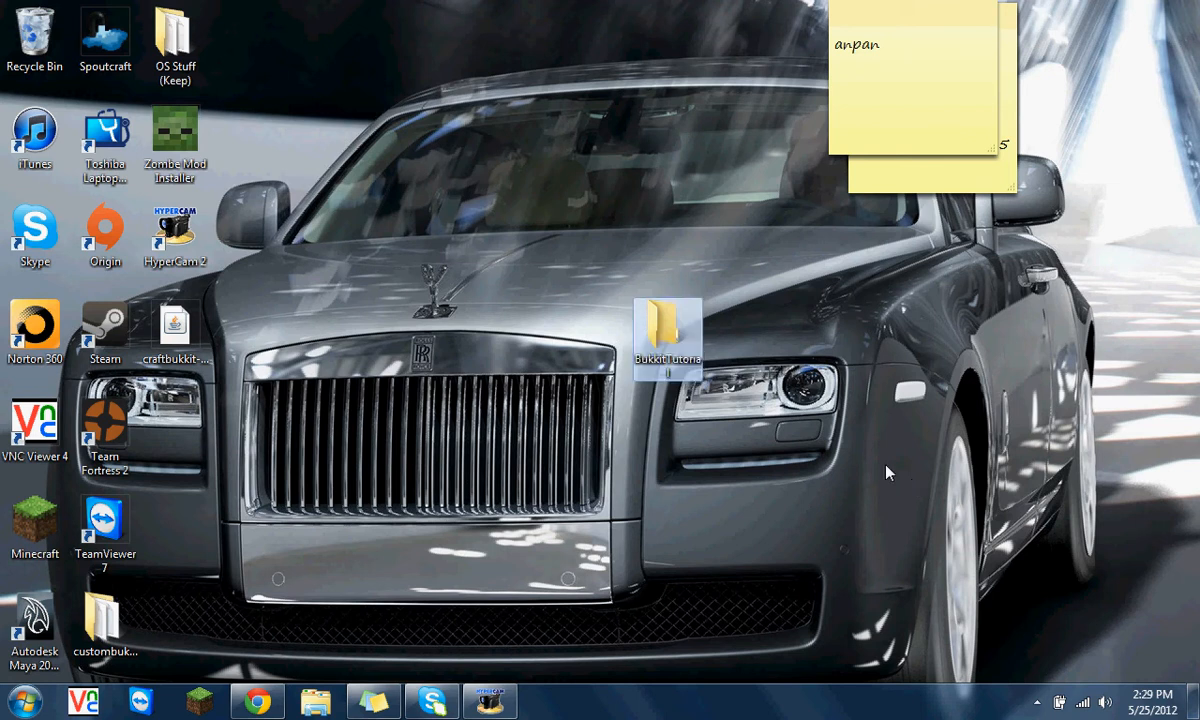
left_click(795, 455)
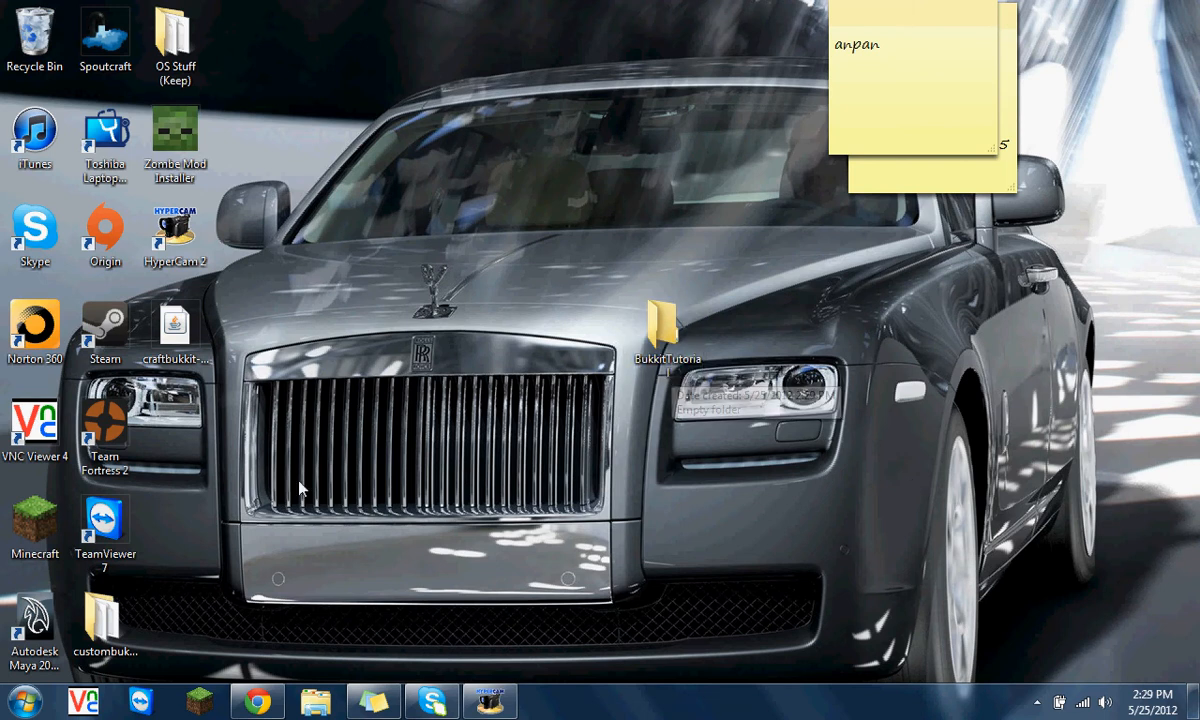
left_click_drag(163, 314, 440, 352)
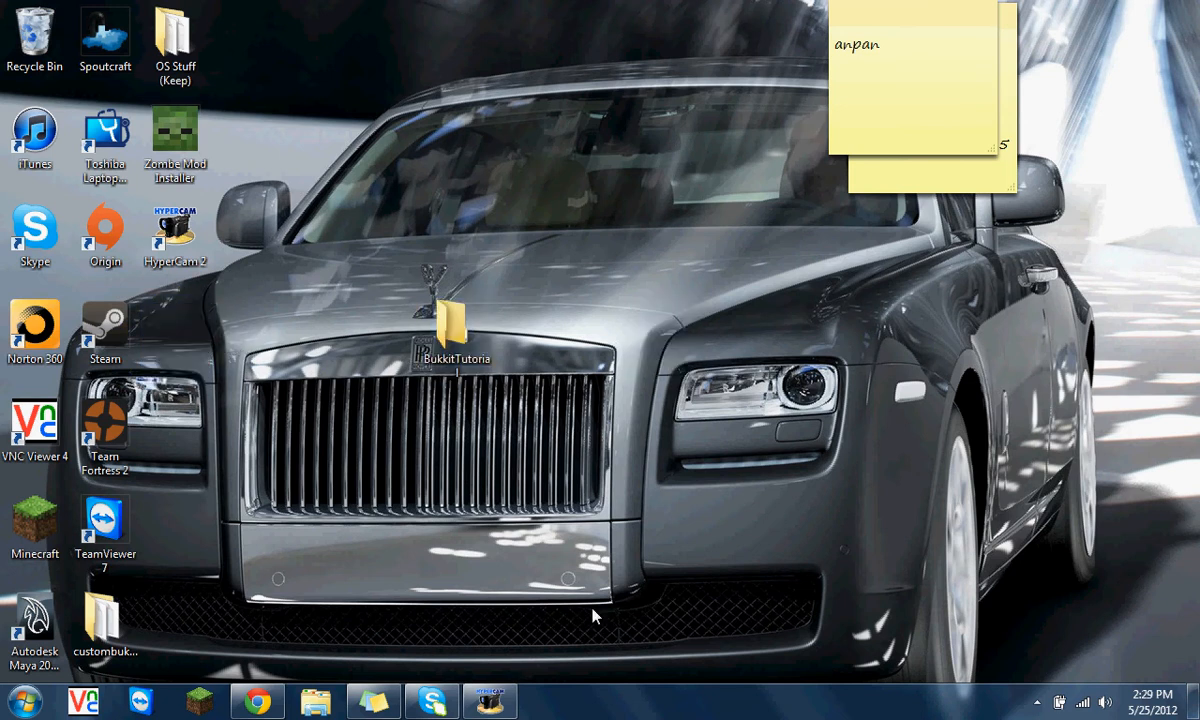
Step: Return to Chrome, dismiss the download bar, and check the installed Java version on the Java Tester page
left_click(270, 706)
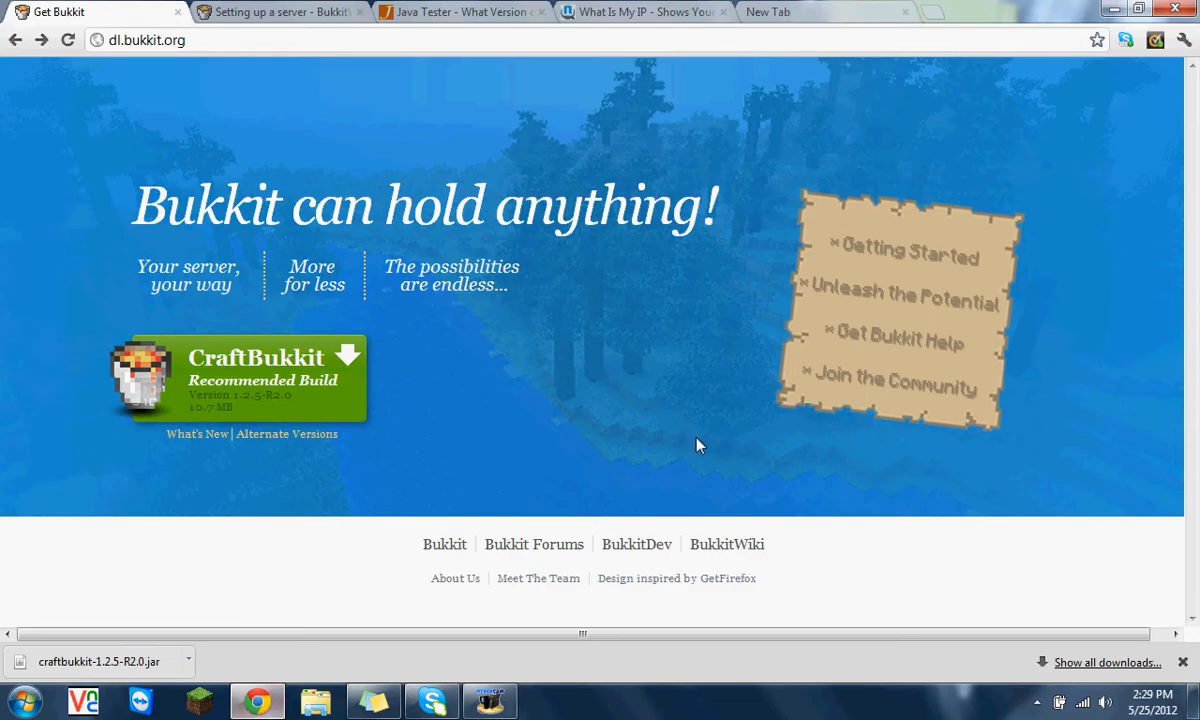
left_click(1182, 662)
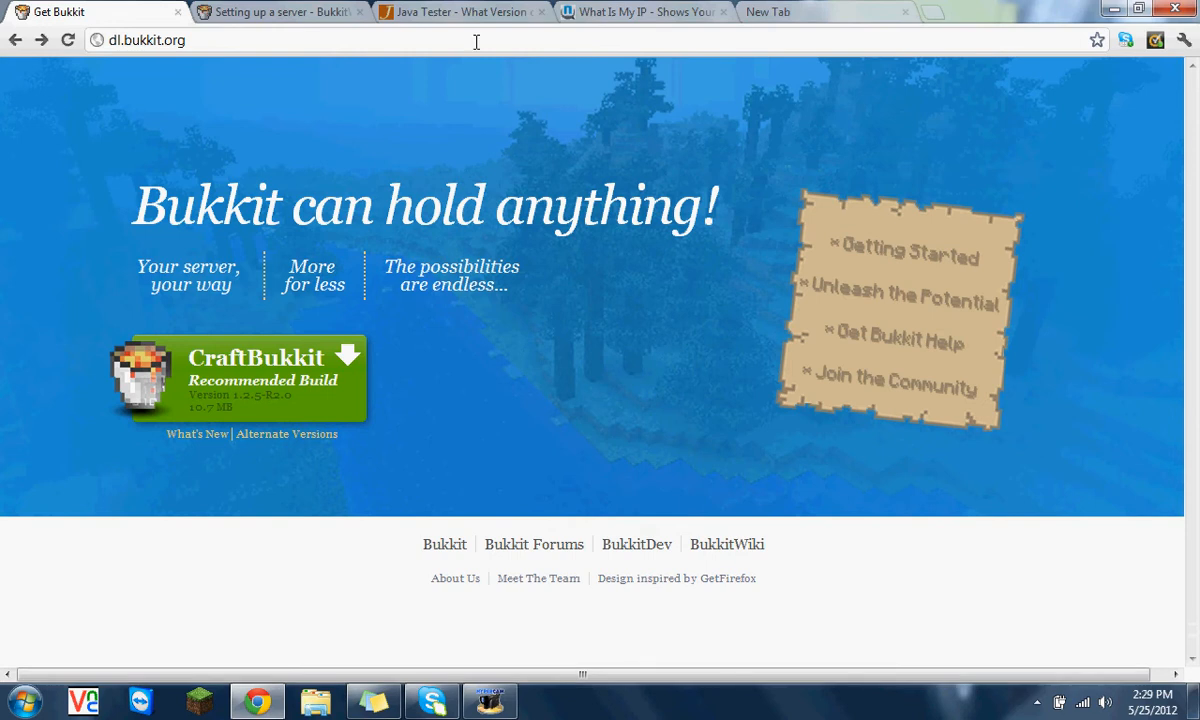
left_click(296, 10)
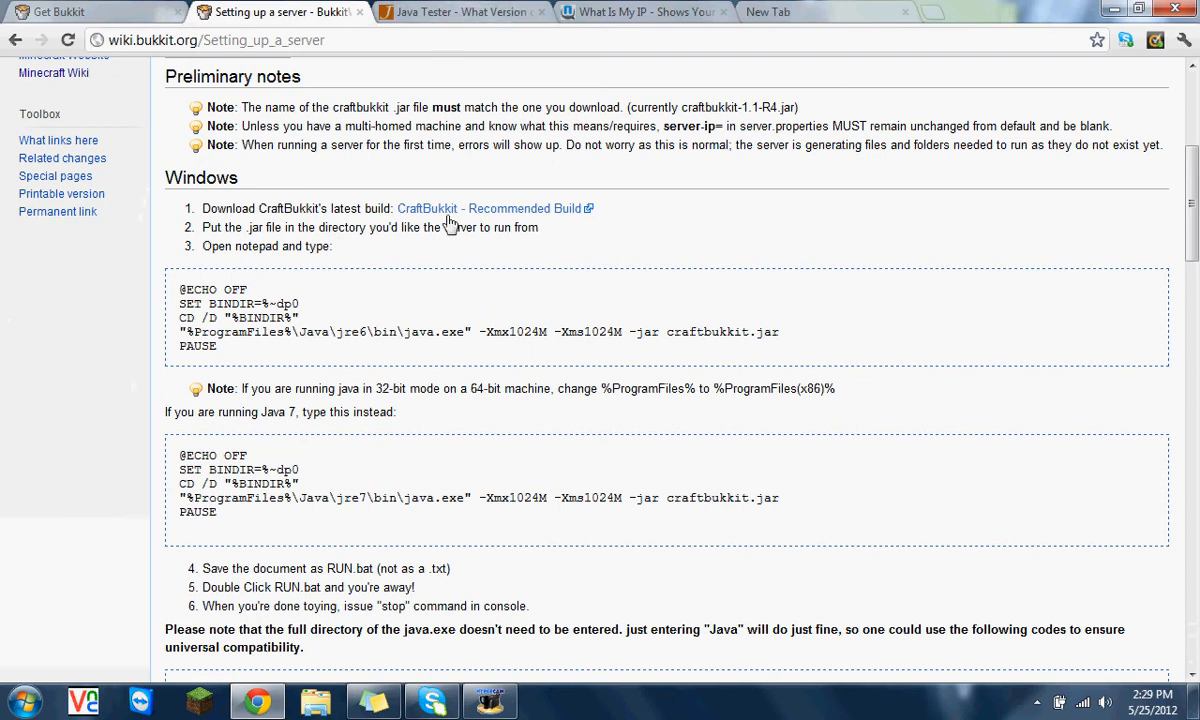
left_click(506, 14)
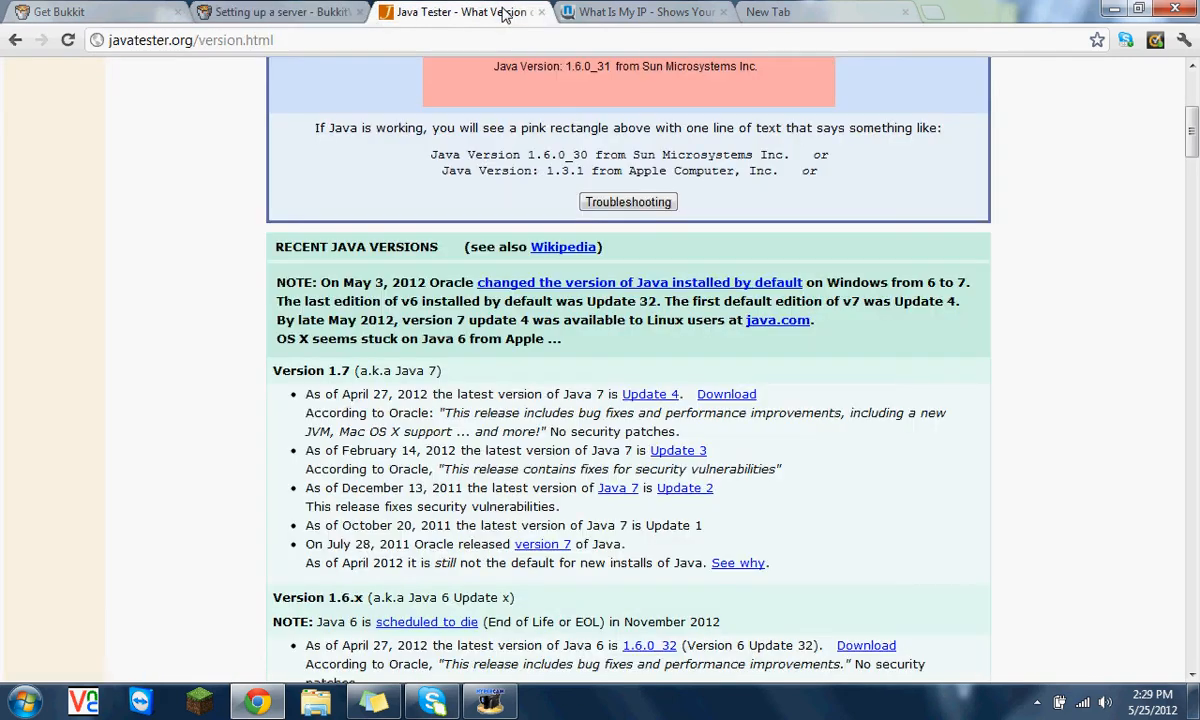
scroll(700, 300, "up", 1)
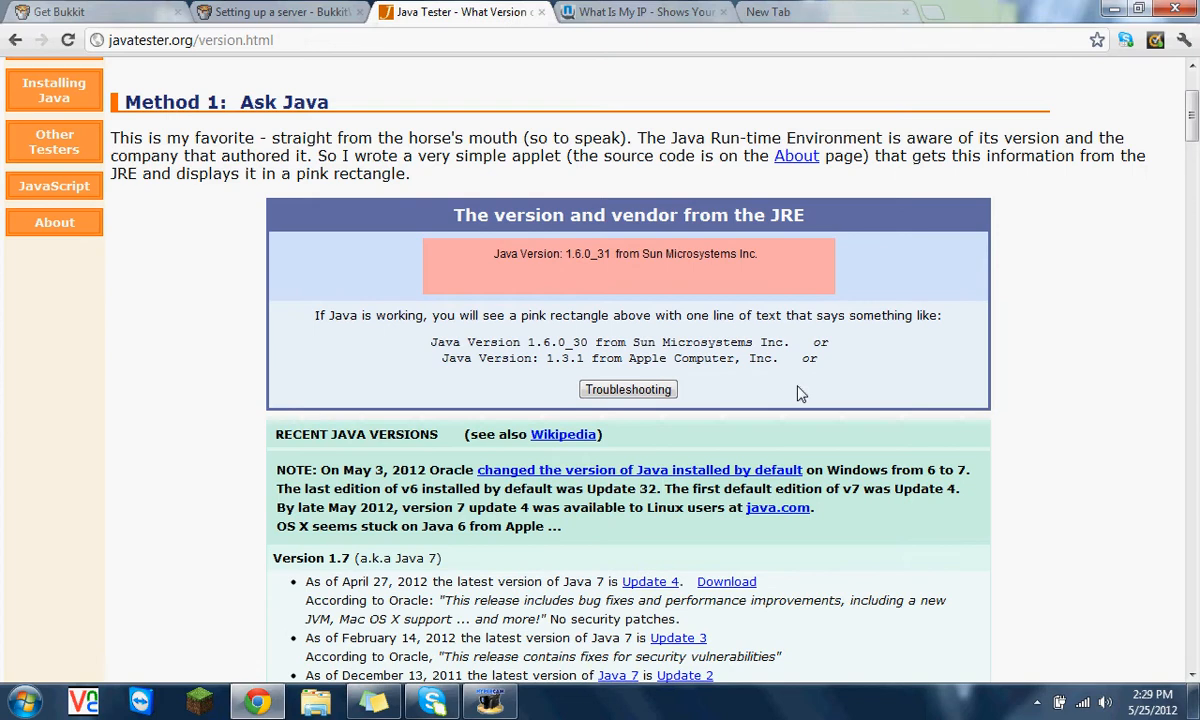
scroll(799, 393, "up", 3)
scroll(799, 393, "down", 1)
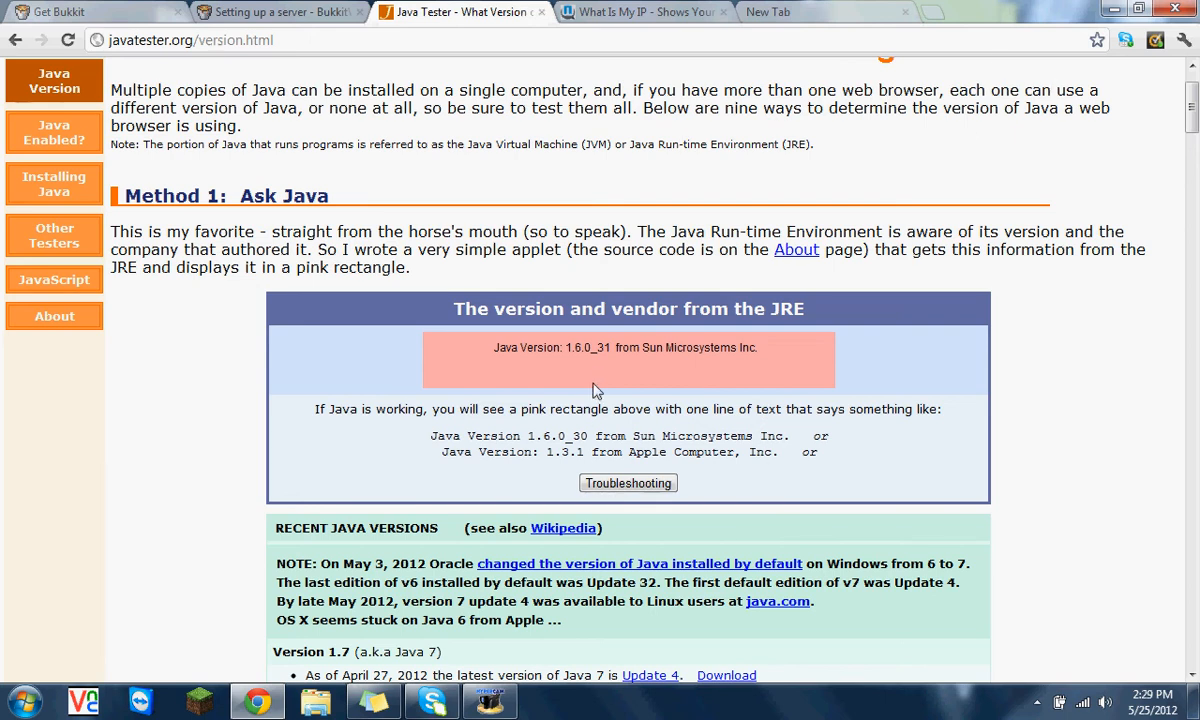
left_click(66, 44)
Step: Compare the Java 6 and Java 7 Windows startup scripts on the Bukkit wiki's Setting up a server page
left_click(287, 12)
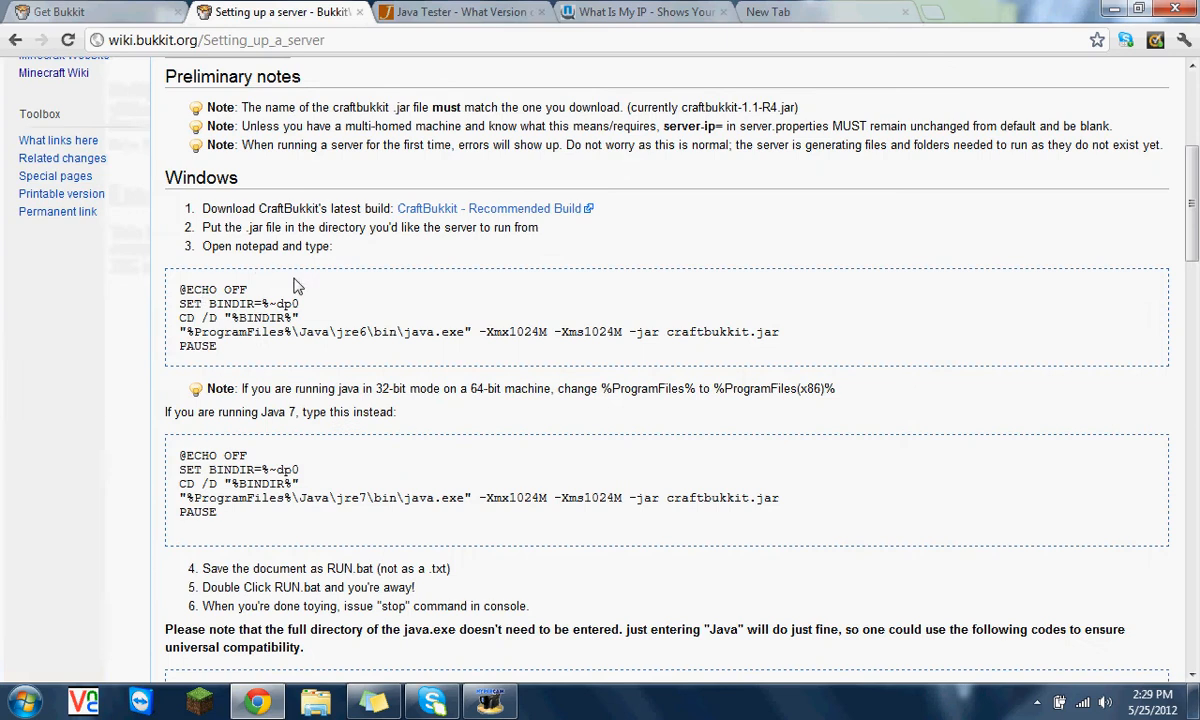
left_click_drag(180, 288, 362, 338)
left_click(355, 338)
left_click(352, 498)
left_click_drag(341, 500, 372, 500)
left_click(372, 500)
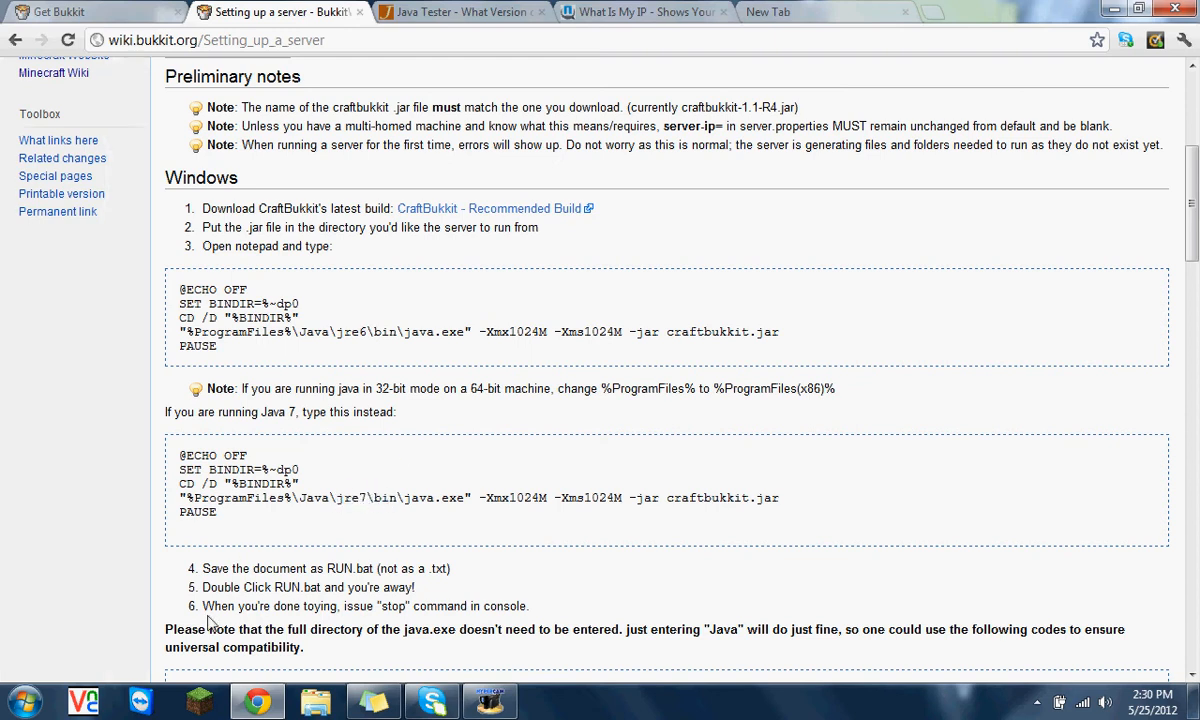
Step: Copy the Java 6 Windows startup script from the Bukkit wiki into a new Notepad document
left_click(24, 700)
left_click(100, 344)
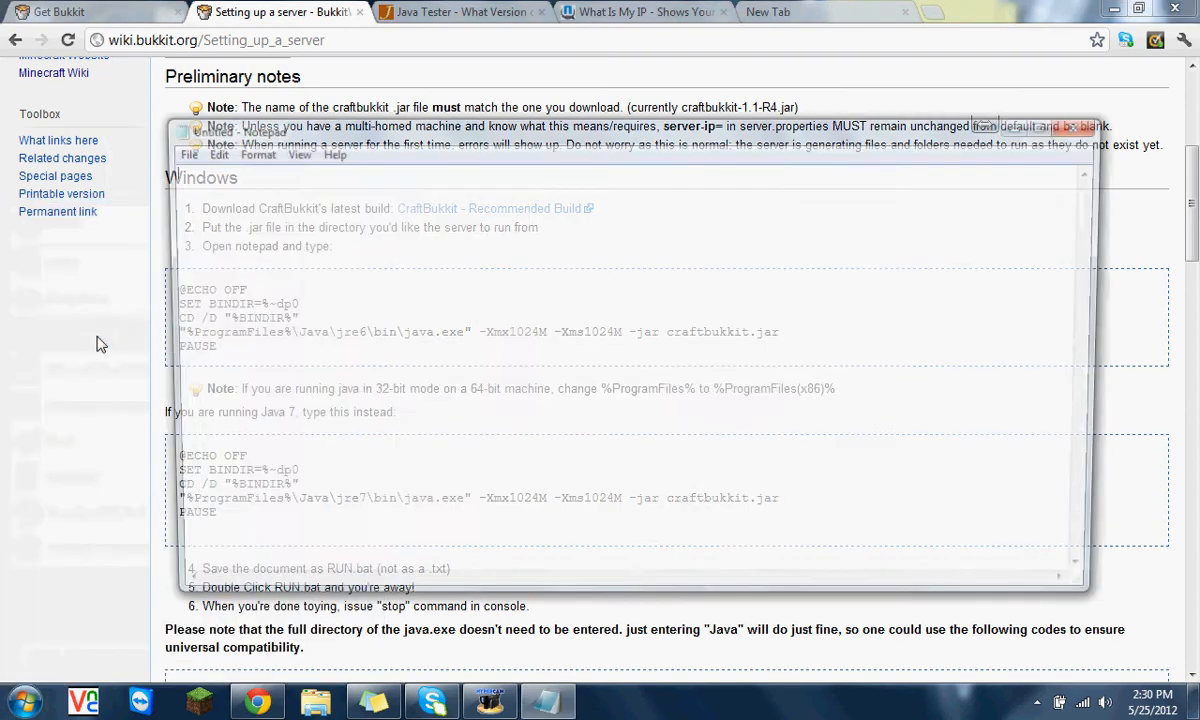
left_click(113, 290)
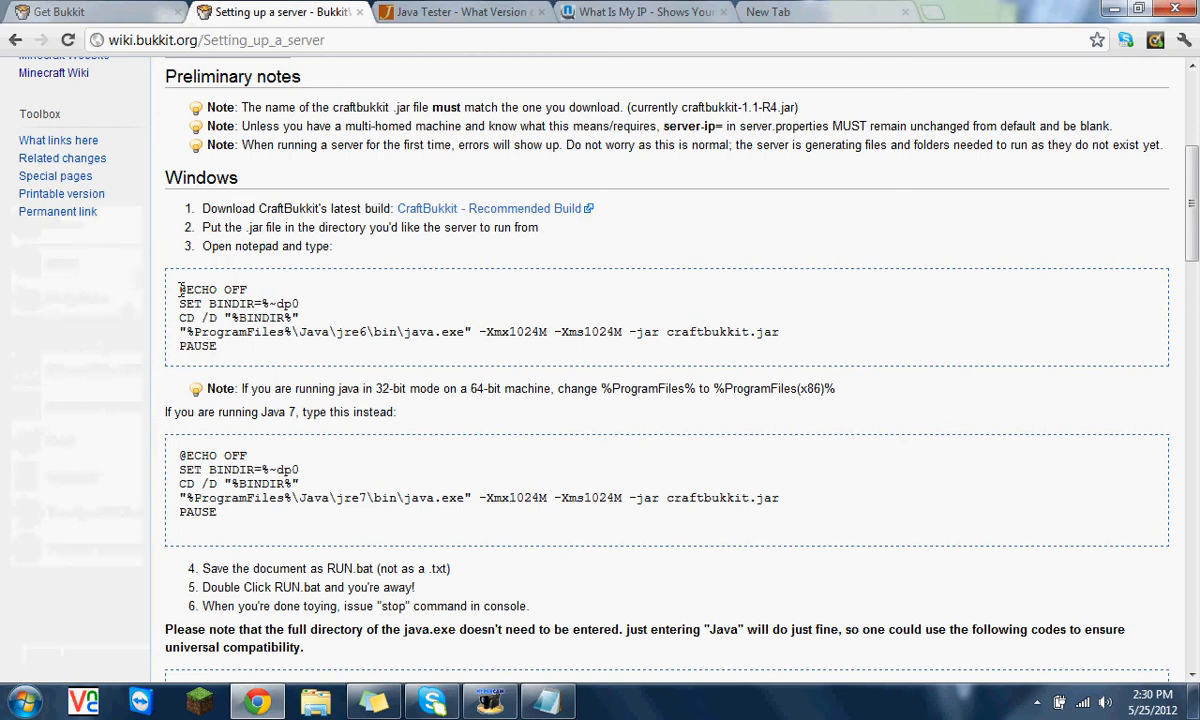
left_click_drag(181, 289, 255, 343)
right_click(265, 344)
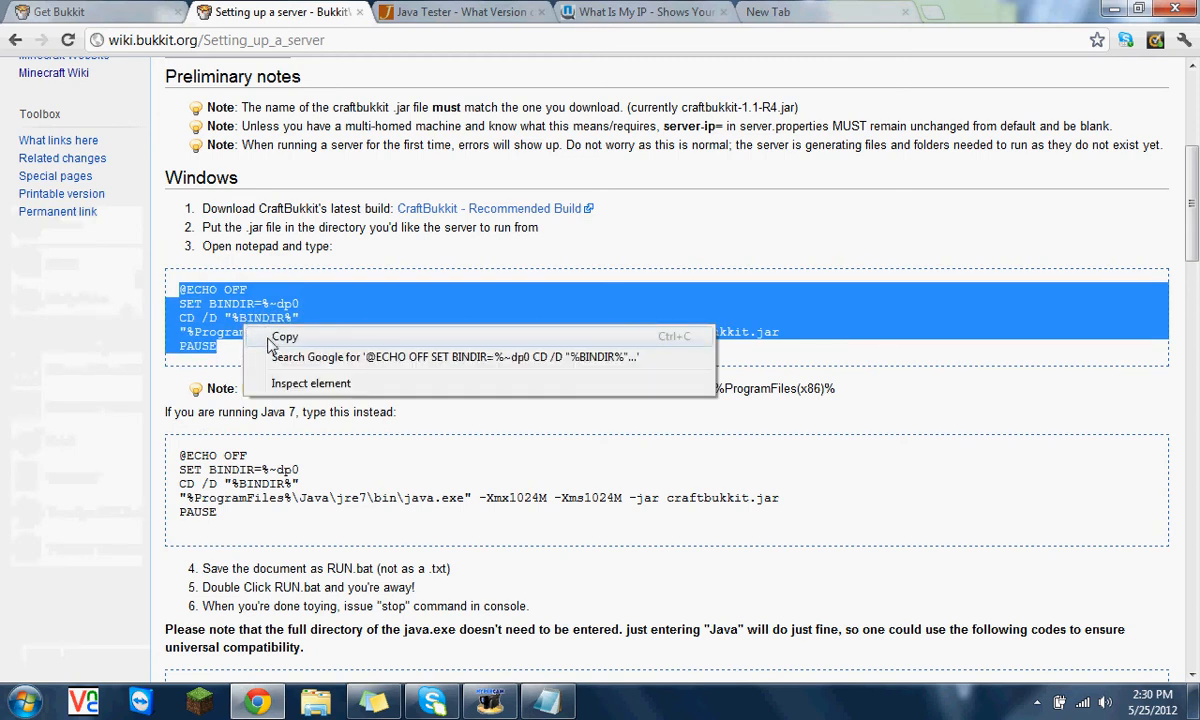
left_click(276, 338)
left_click(545, 700)
right_click(340, 236)
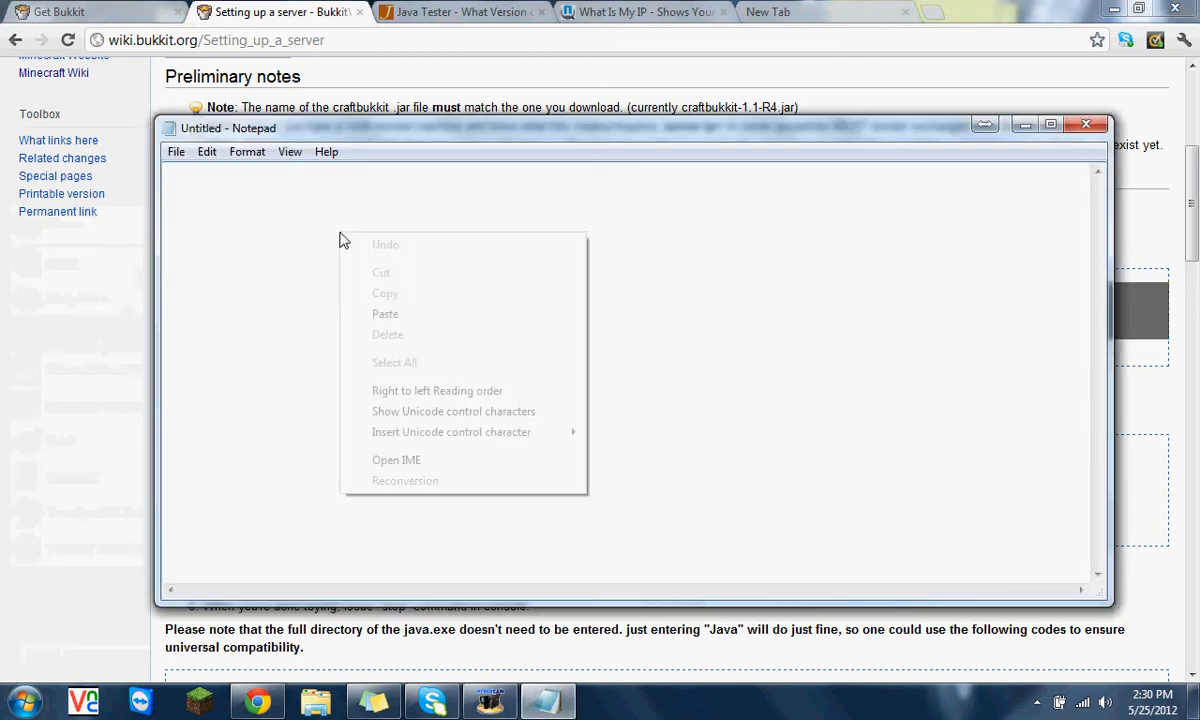
left_click(381, 315)
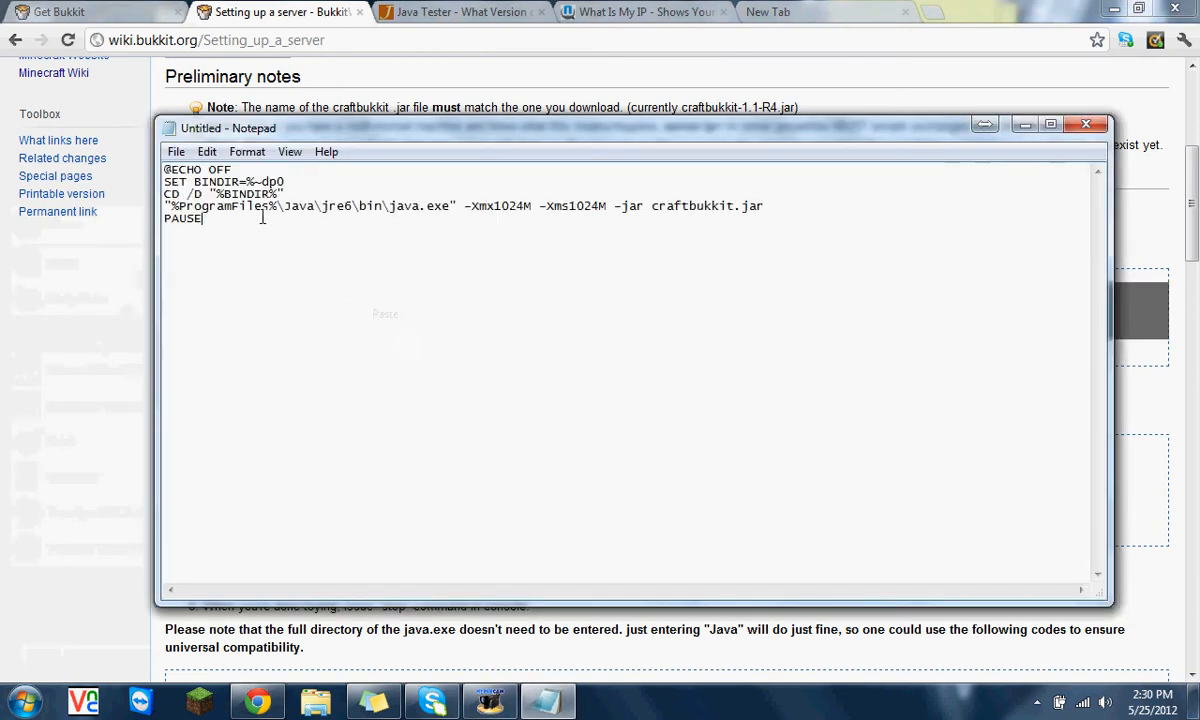
Step: Change the script's memory arguments to -Xmx3024M and -Xms3024M
left_click_drag(495, 206, 525, 207)
left_click(503, 208)
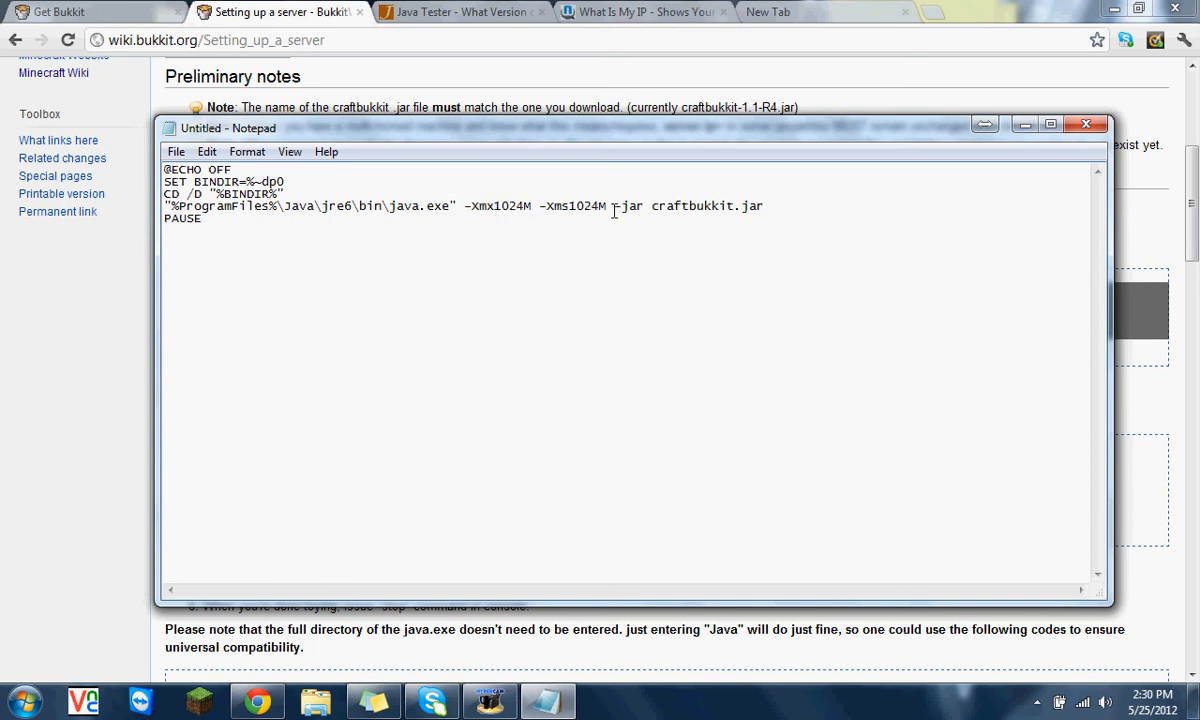
key("BackSpace")
type("3")
key("BackSpace")
type("3")
Step: Open the BukkitTutorial folder from the desktop and copy the craftbukkit jar's file name without renaming it
left_click(28, 507)
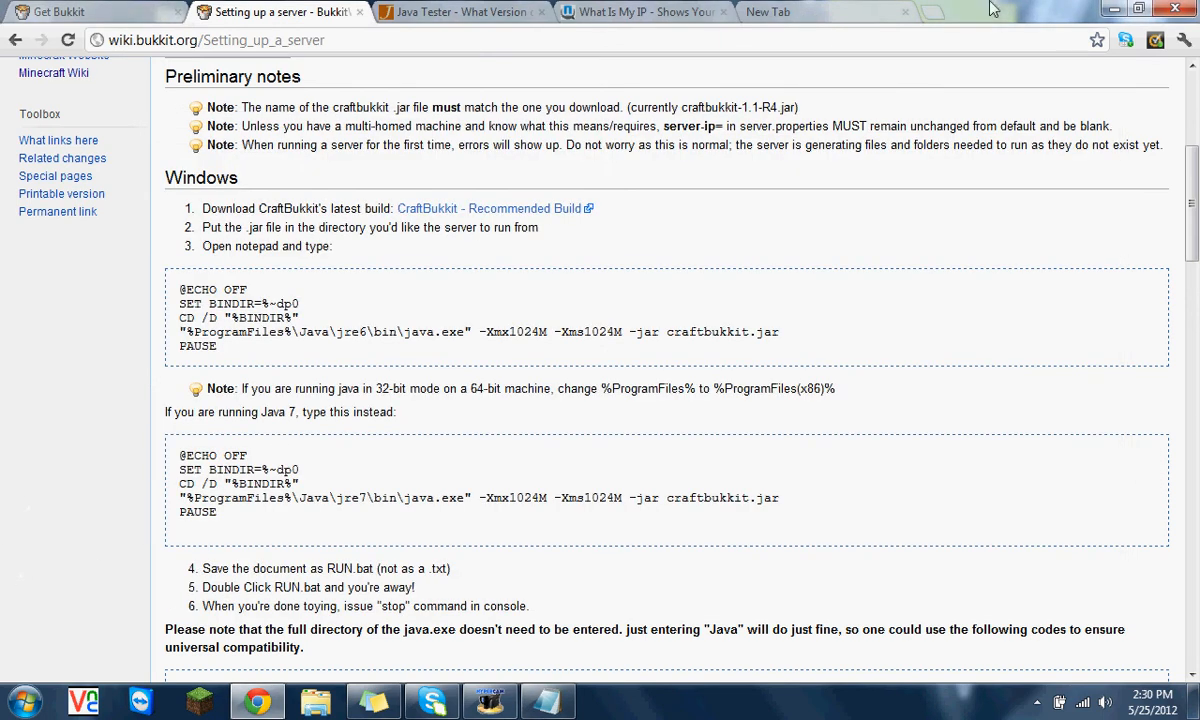
left_click(1113, 9)
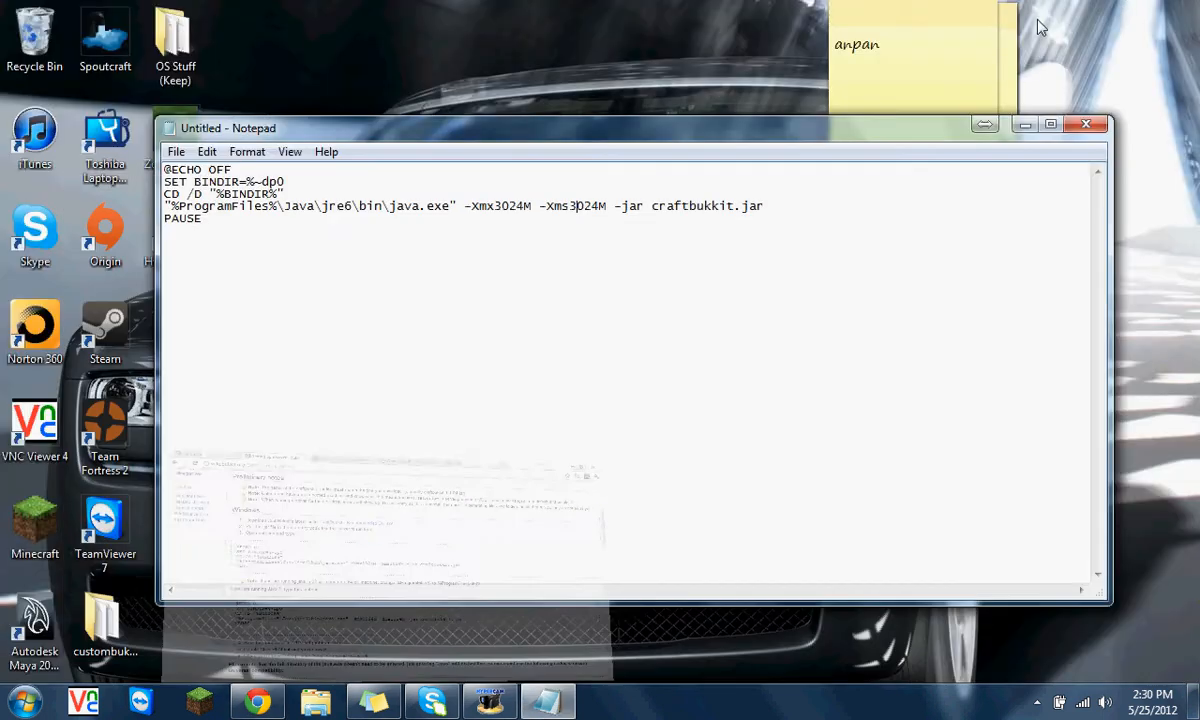
left_click(1026, 126)
double_click(451, 347)
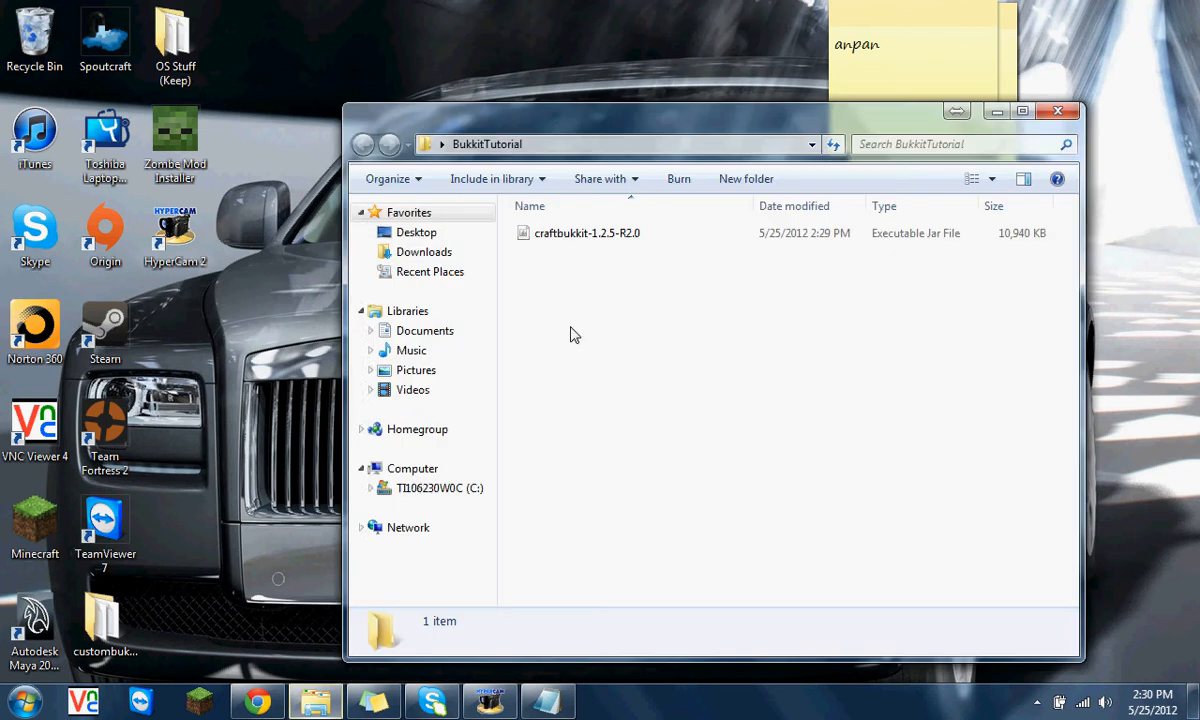
left_click(594, 238)
right_click(594, 242)
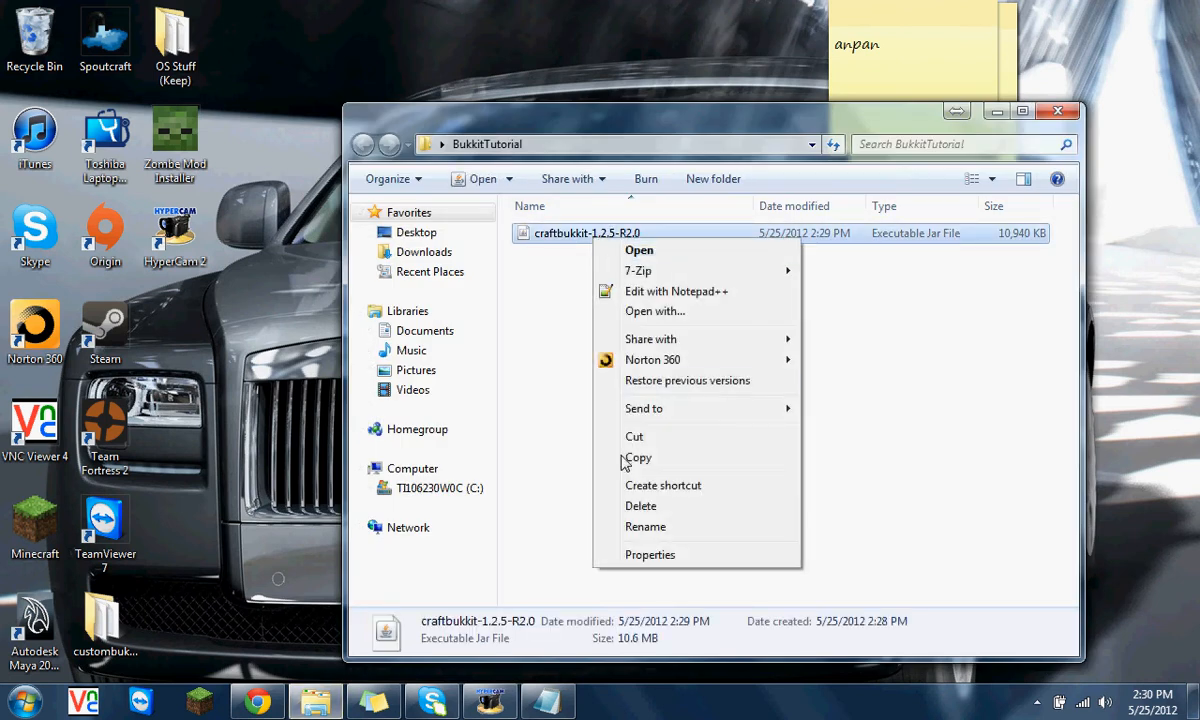
left_click(630, 529)
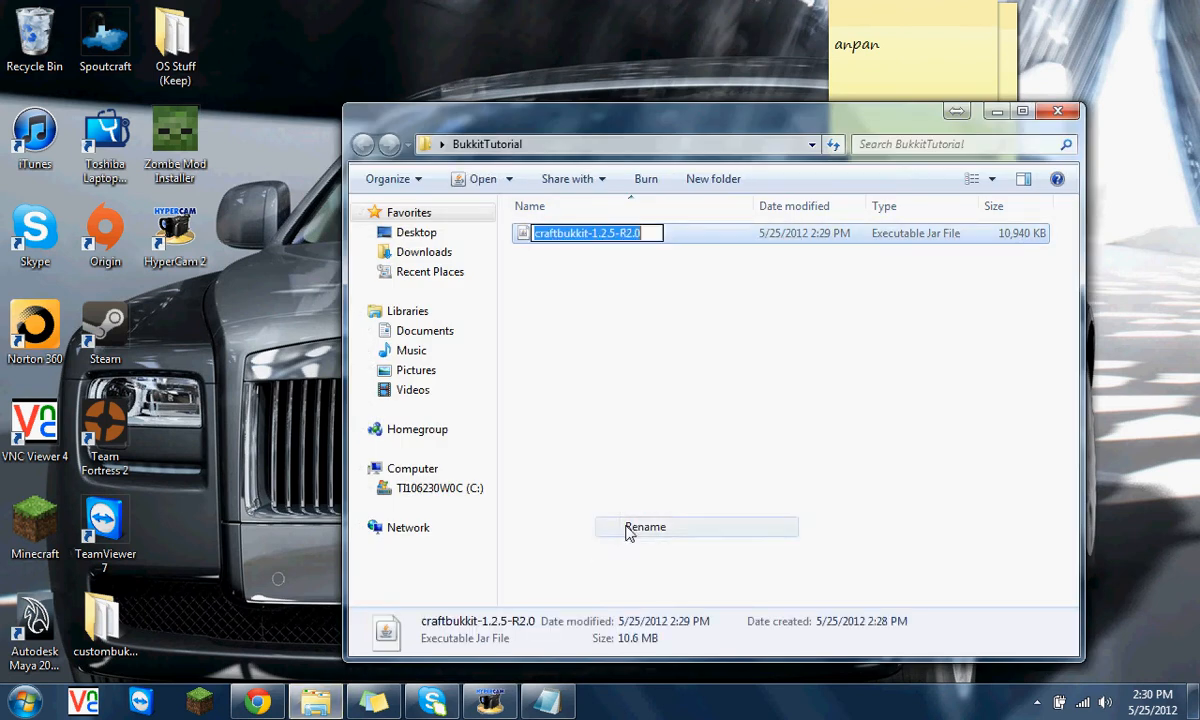
right_click(604, 234)
left_click(622, 290)
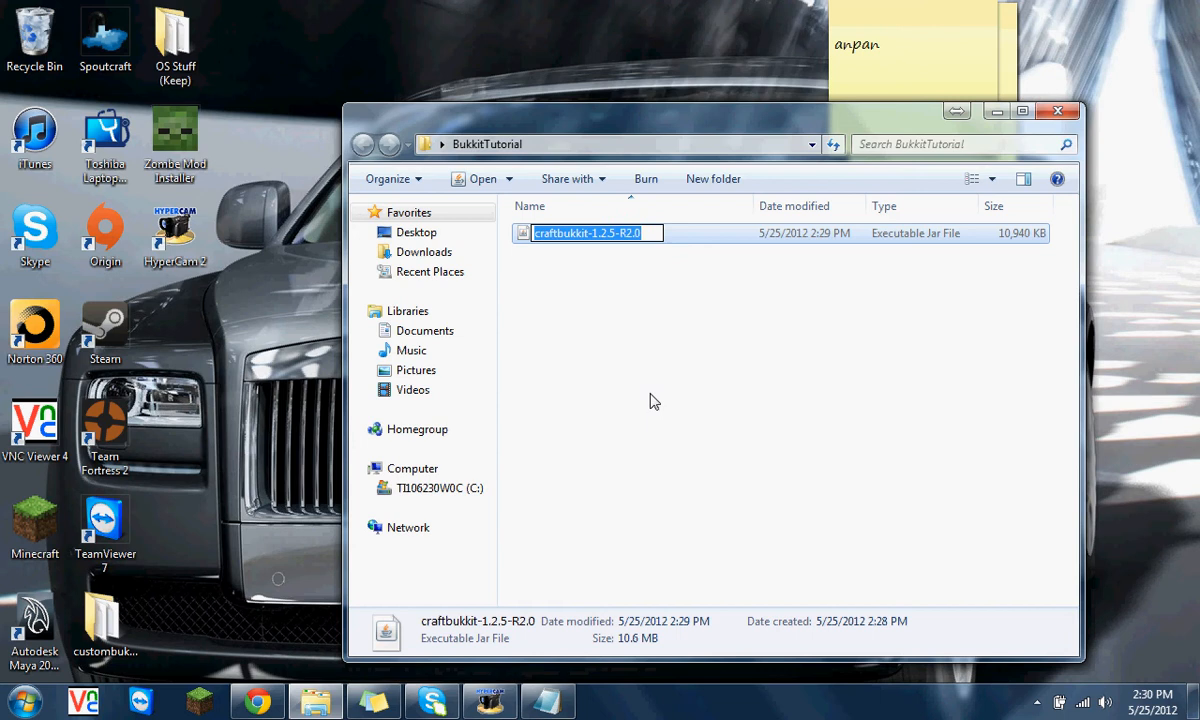
left_click(650, 401)
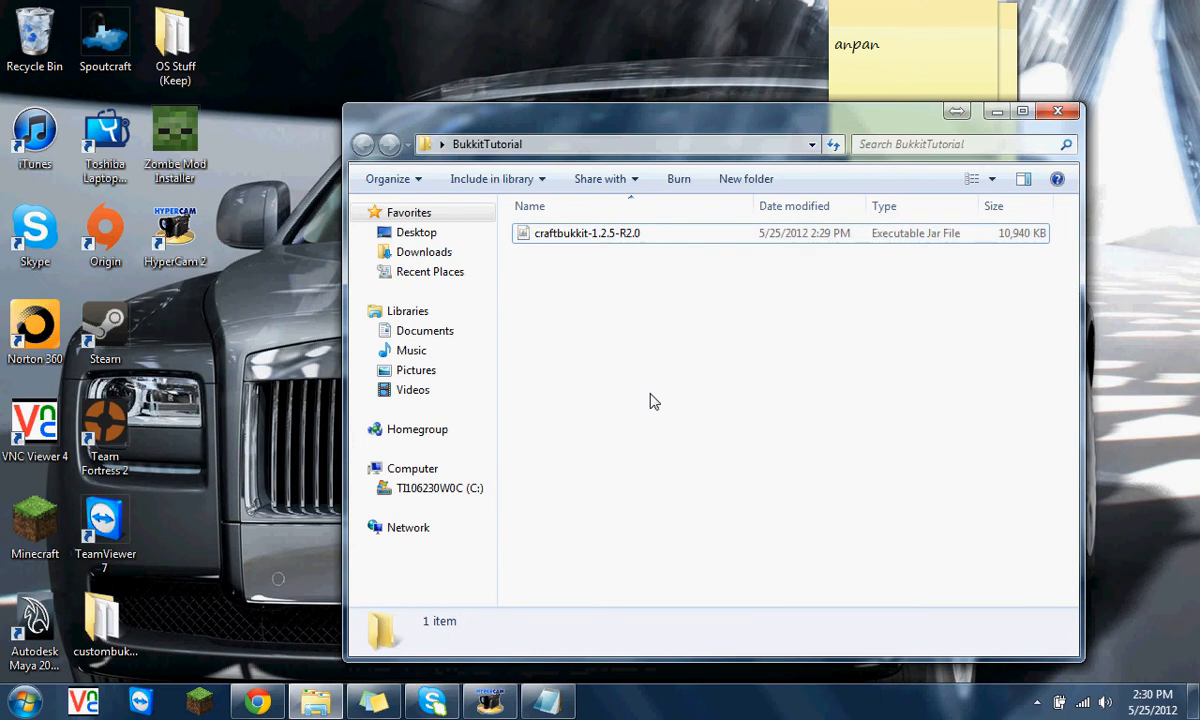
Step: Replace craftbukkit.jar in the Notepad script with craftbukkit-1.2.5-R2.0.jar and bring the BukkitTutorial folder window back to the front
left_click(540, 706)
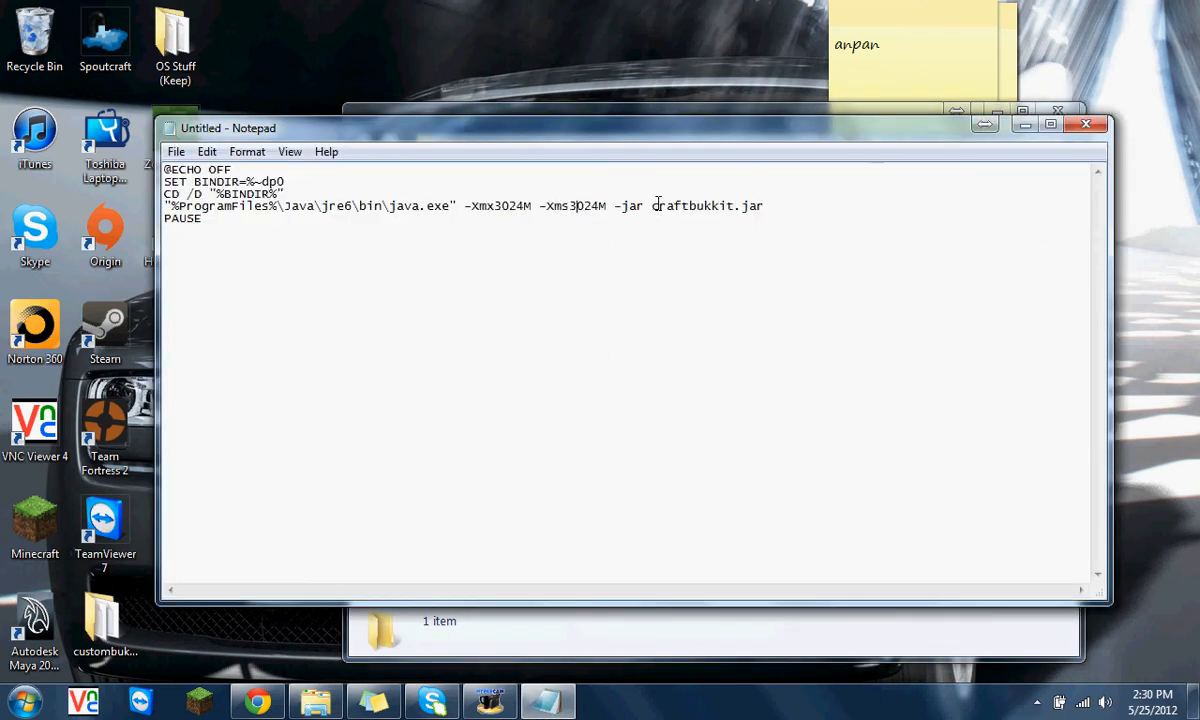
left_click_drag(652, 206, 769, 207)
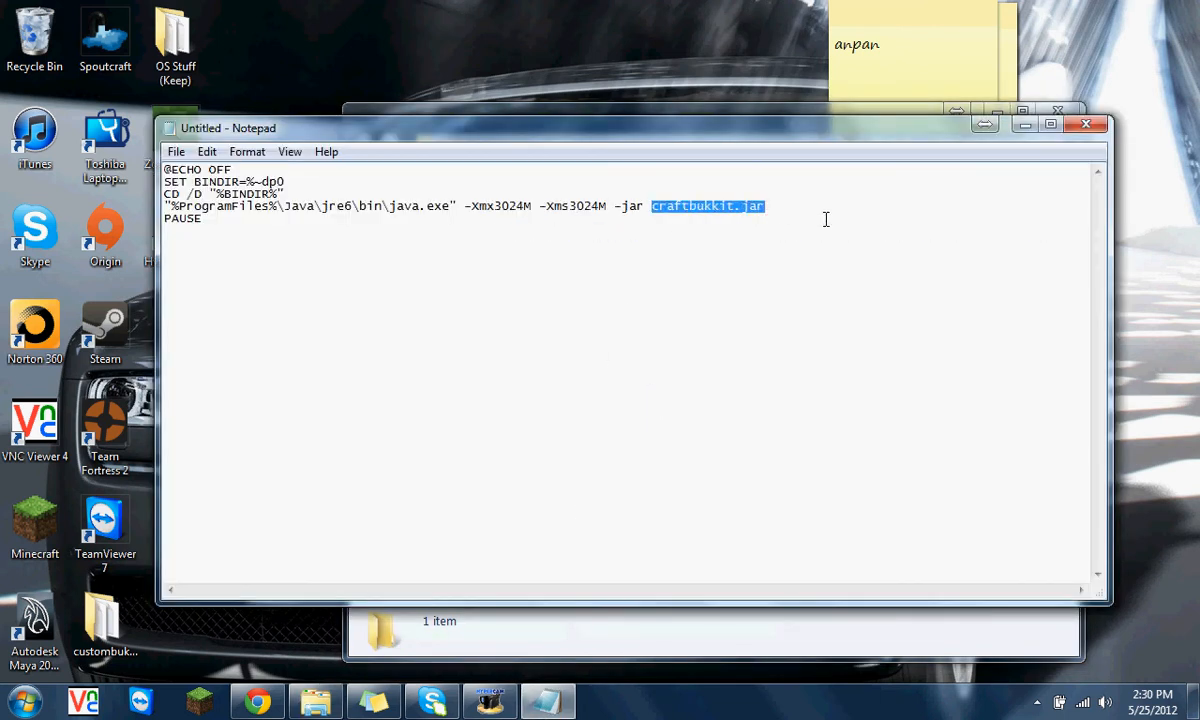
key("ctrl+v")
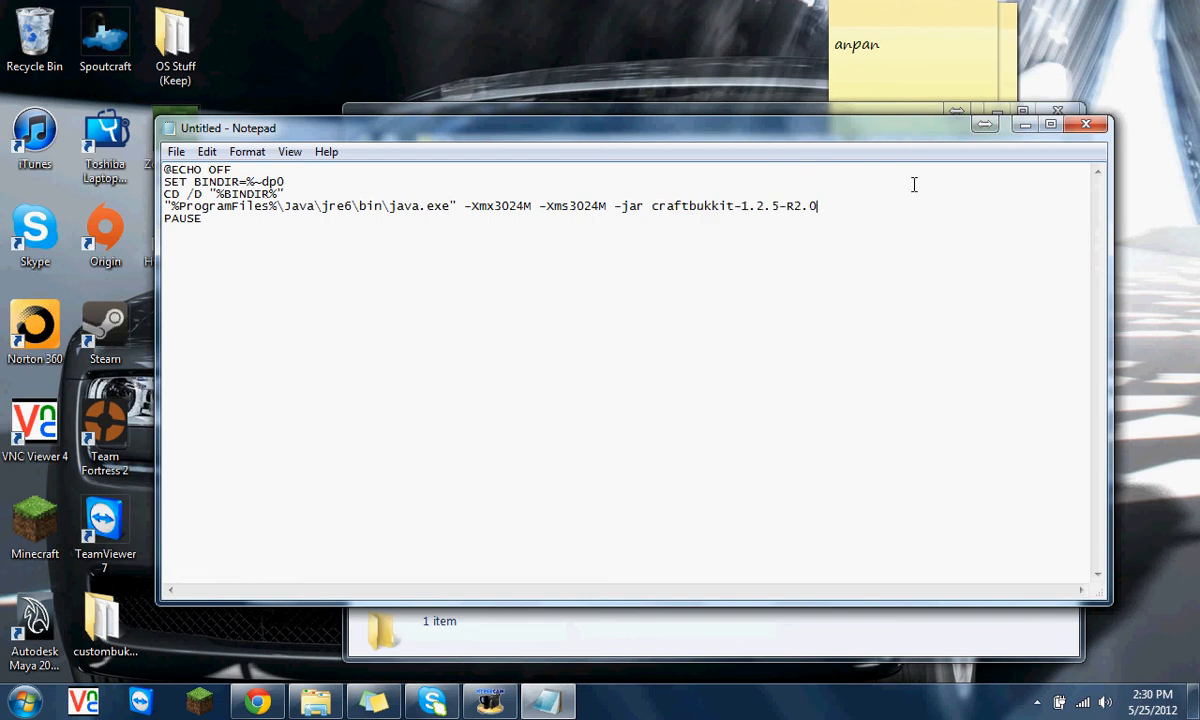
type(".jar")
double_click(815, 205)
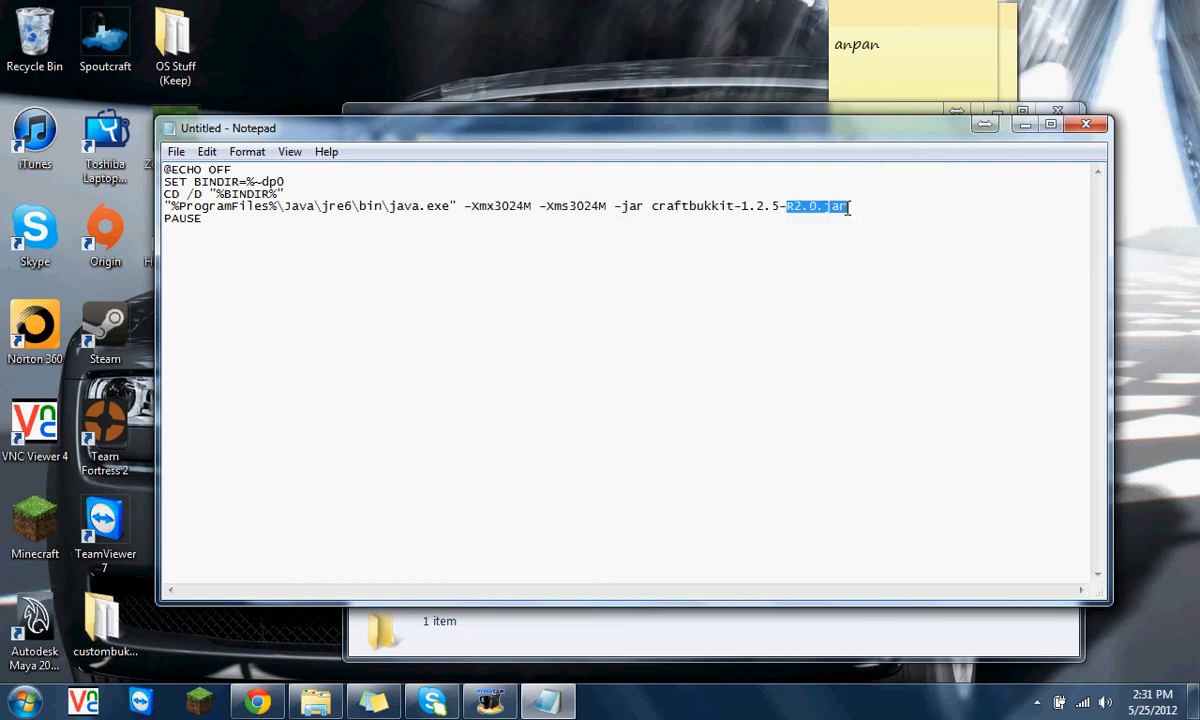
left_click(851, 213)
left_click_drag(853, 205, 817, 203)
left_click(729, 645)
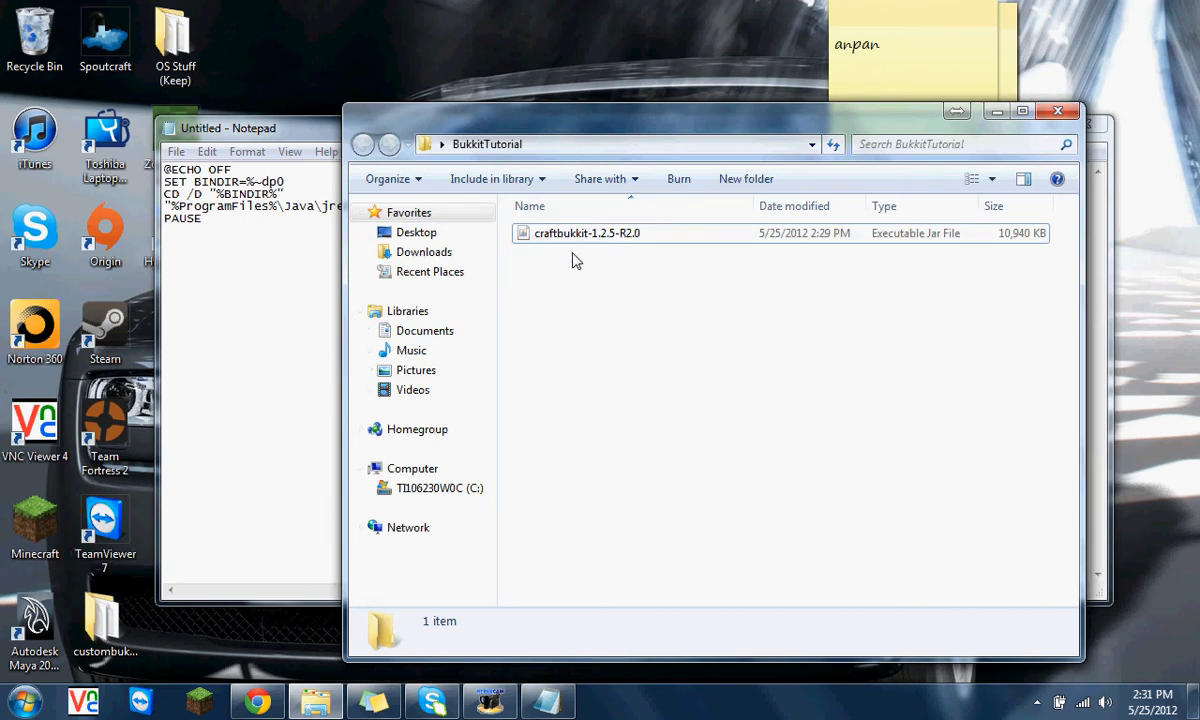
Step: Compare the craftbukkit jar's file name in the BukkitTutorial folder with the jar name and memory arguments in the Notepad script
left_click(613, 245)
right_click(612, 240)
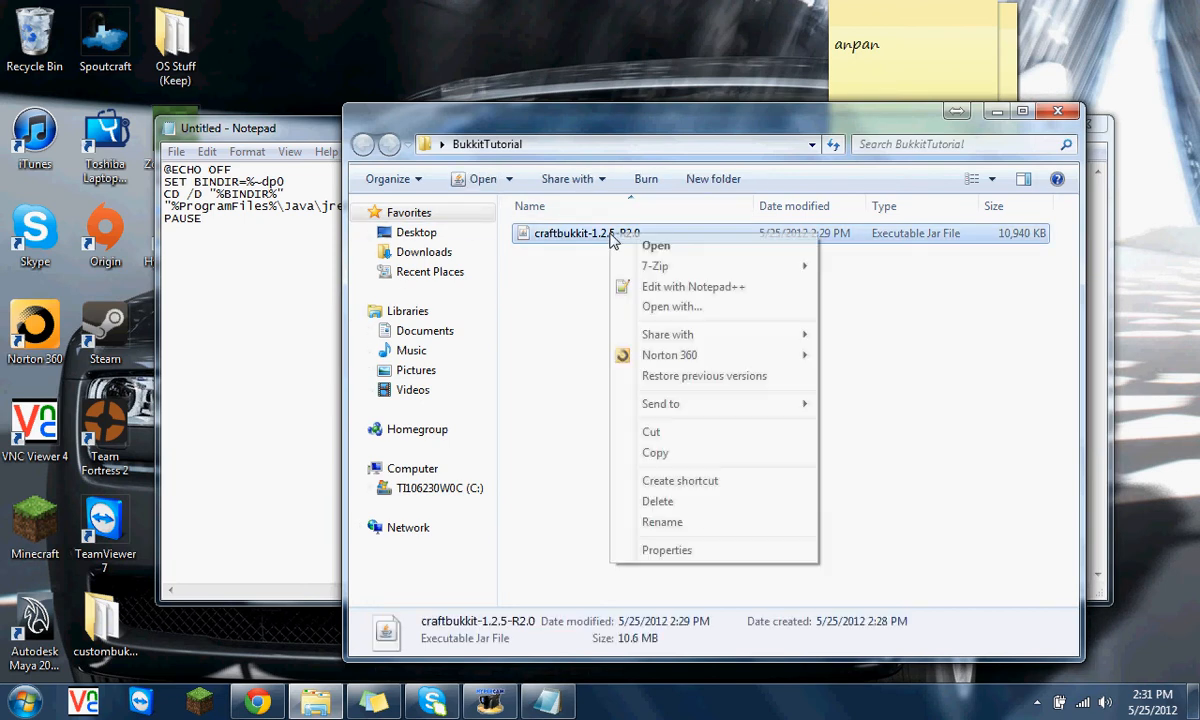
left_click(530, 393)
left_click(230, 302)
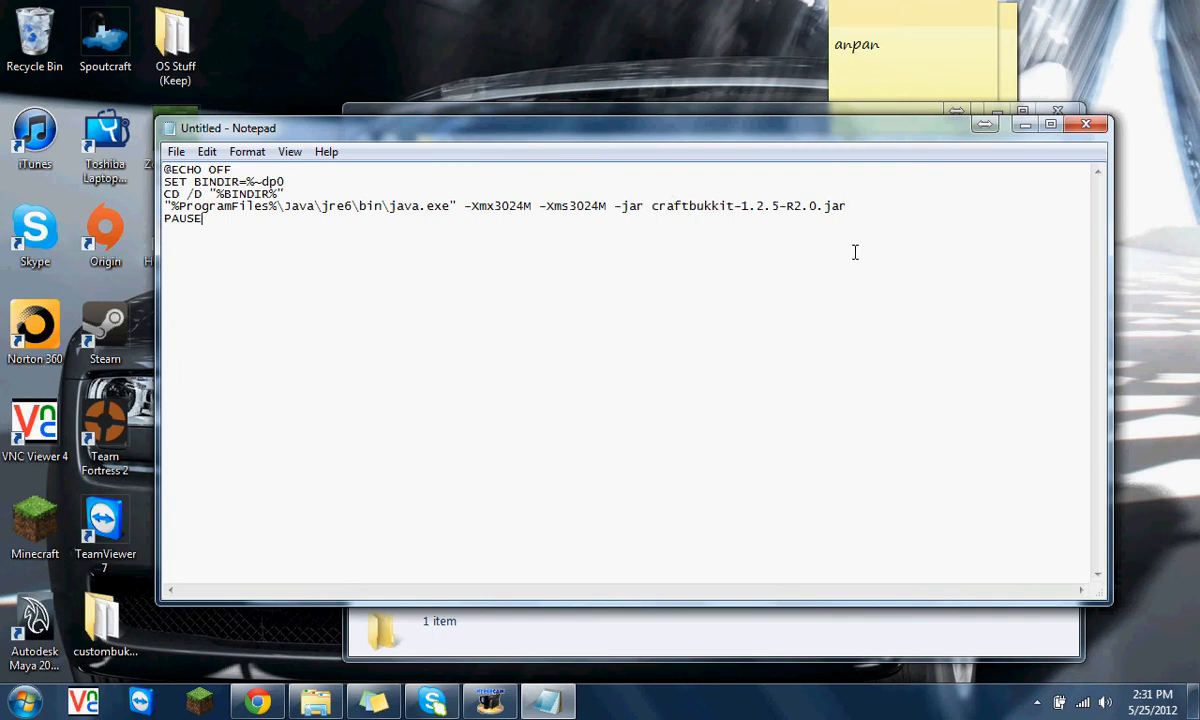
left_click(785, 621)
left_click(225, 445)
left_click(753, 632)
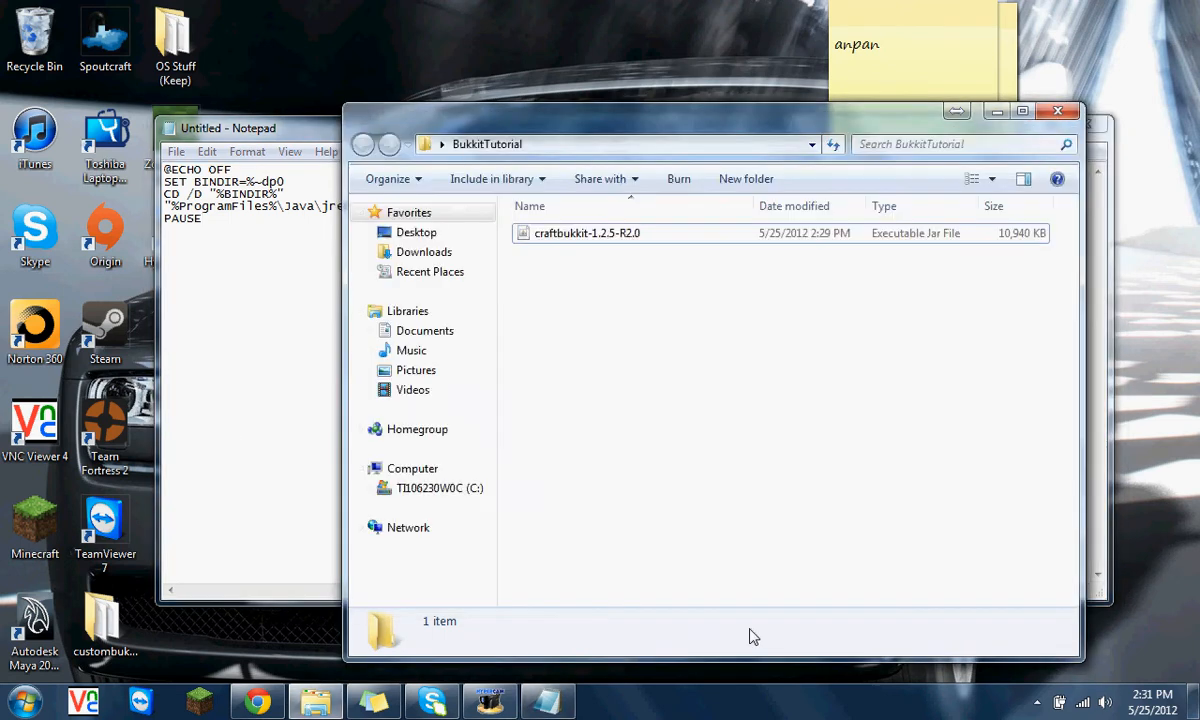
left_click(241, 310)
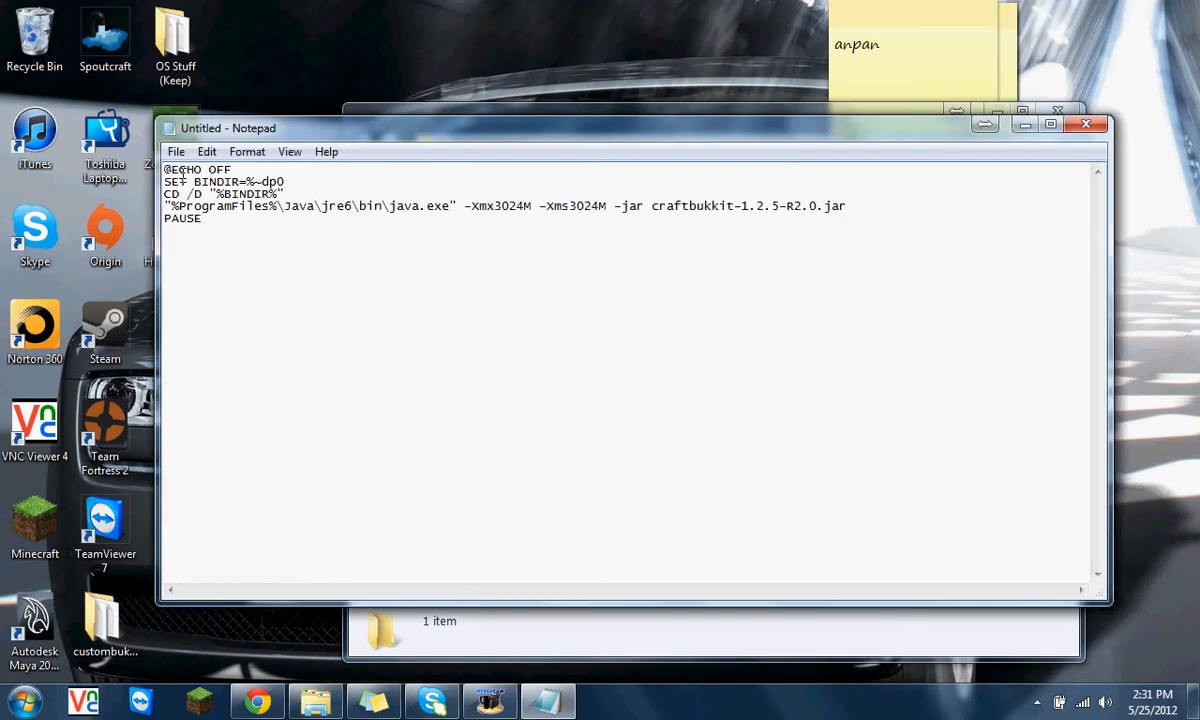
left_click(731, 642)
left_click(572, 240)
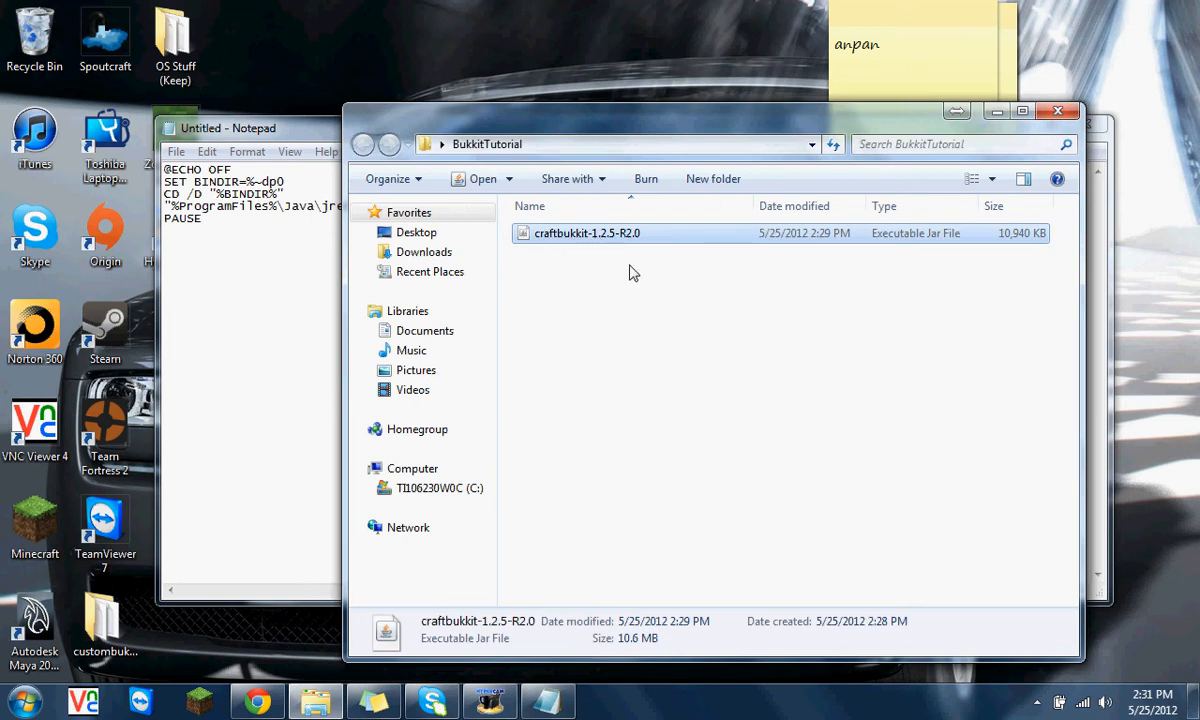
left_click(306, 382)
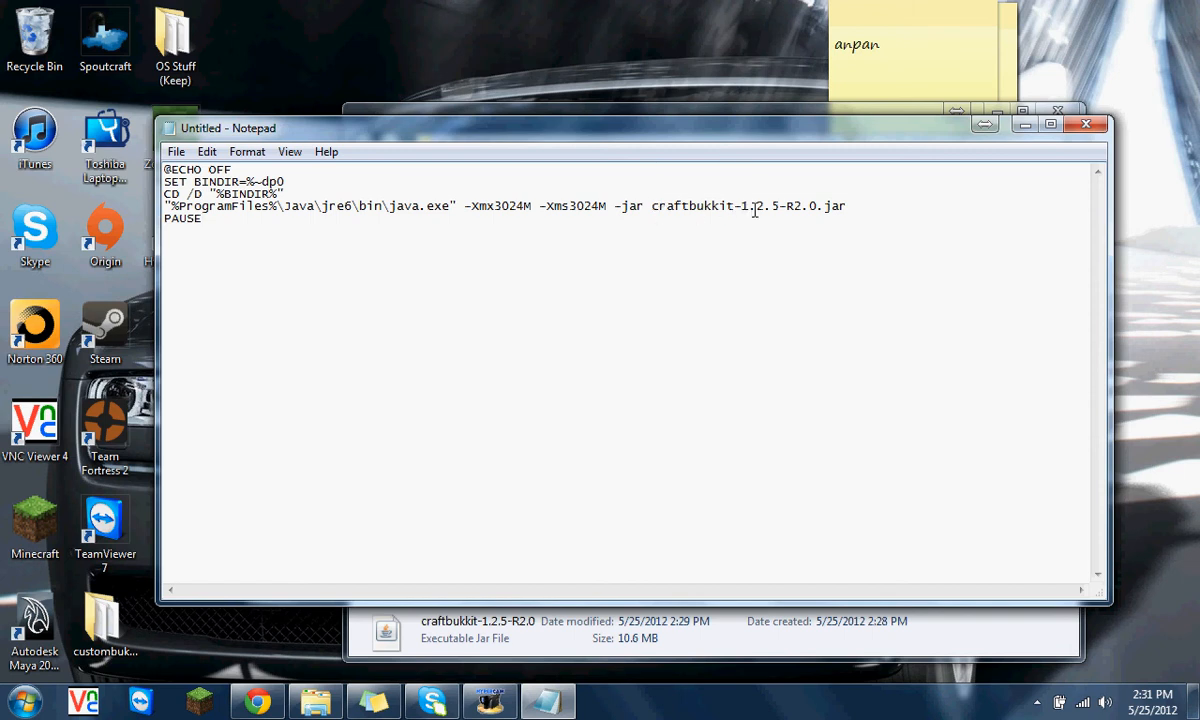
left_click(683, 612)
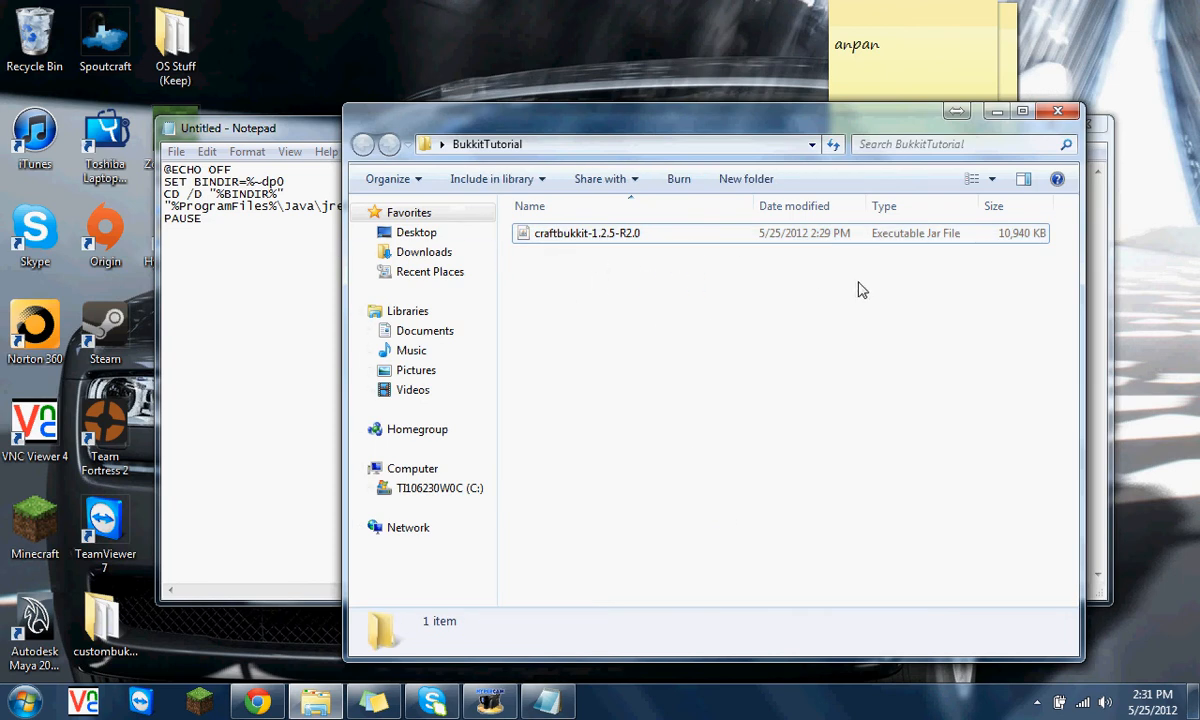
left_click(253, 371)
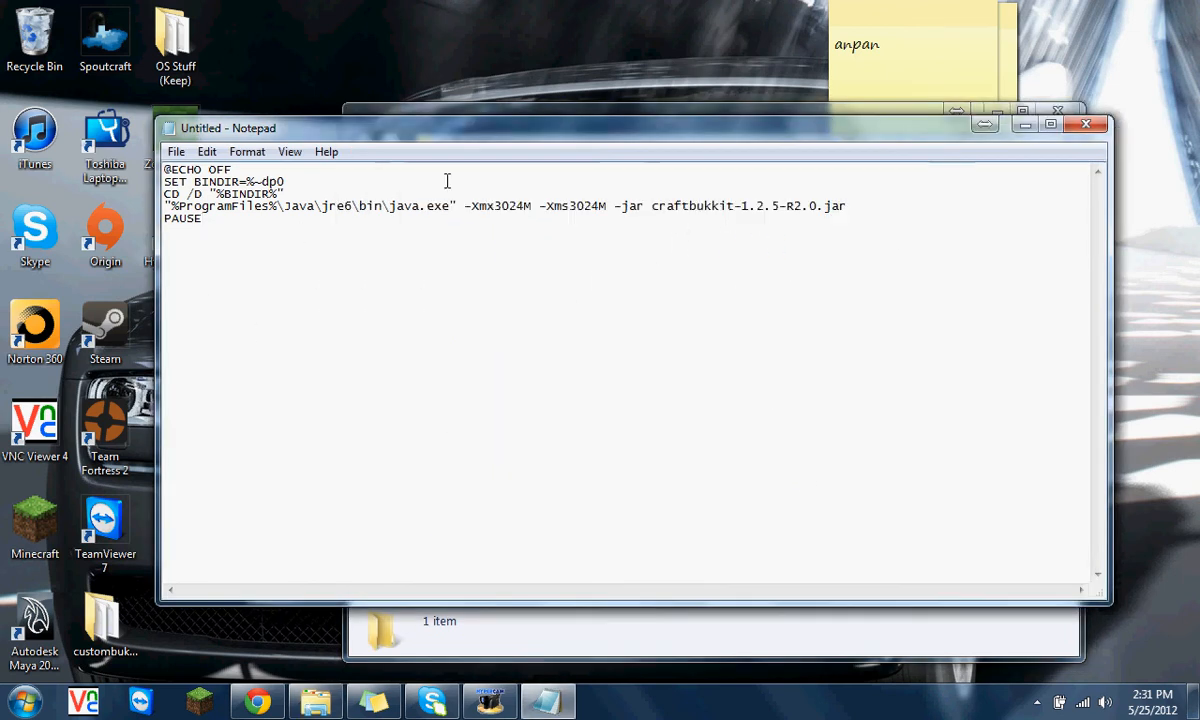
left_click_drag(494, 208, 524, 212)
left_click(524, 312)
left_click(176, 152)
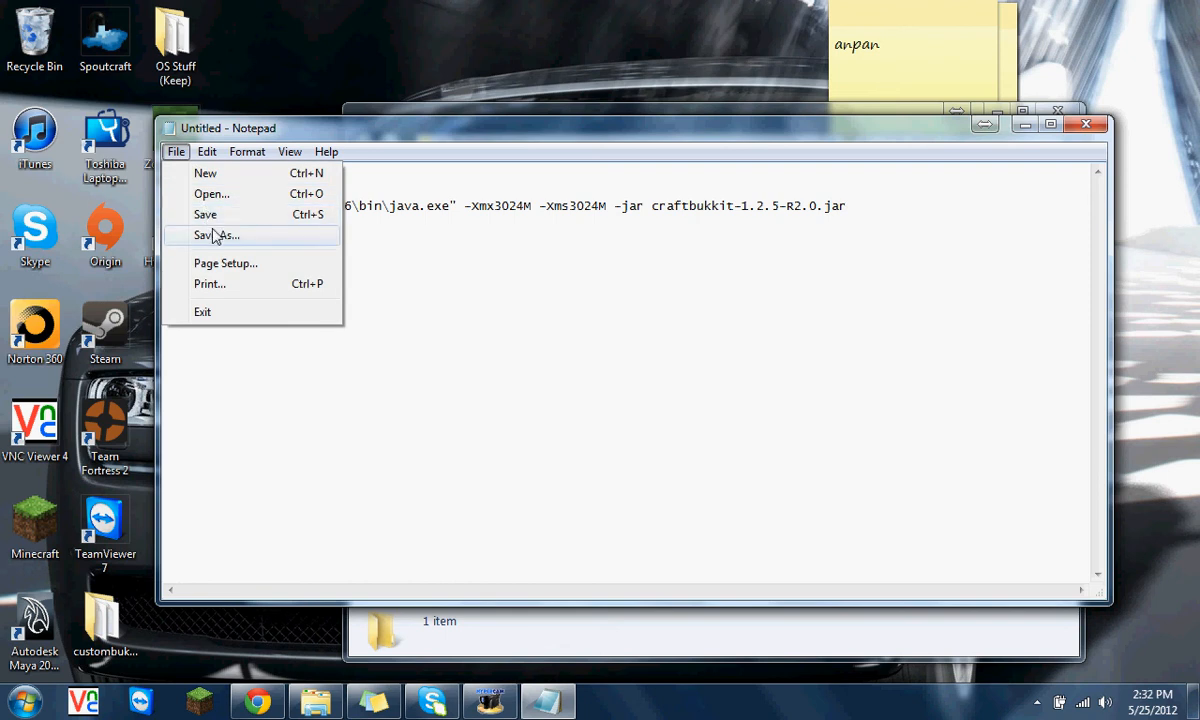
left_click(213, 235)
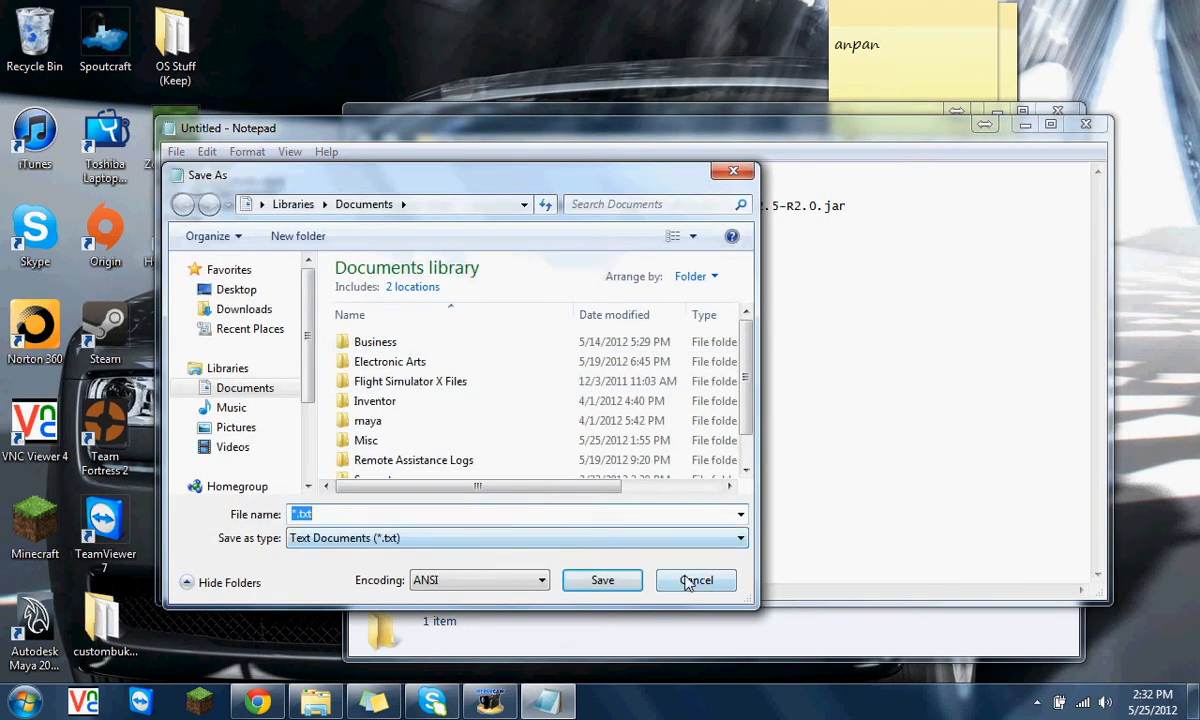
left_click(688, 581)
Step: Start saving the Notepad script and enter RUN.bat as its file name
left_click(176, 152)
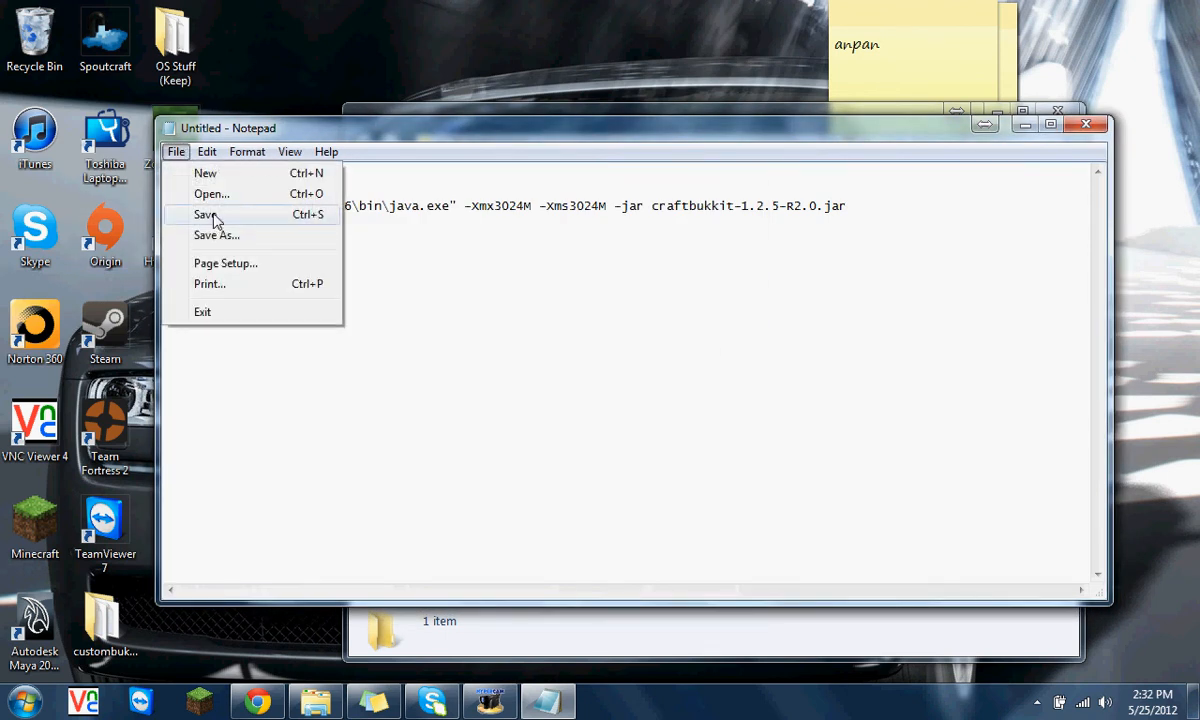
left_click(208, 215)
type("RU")
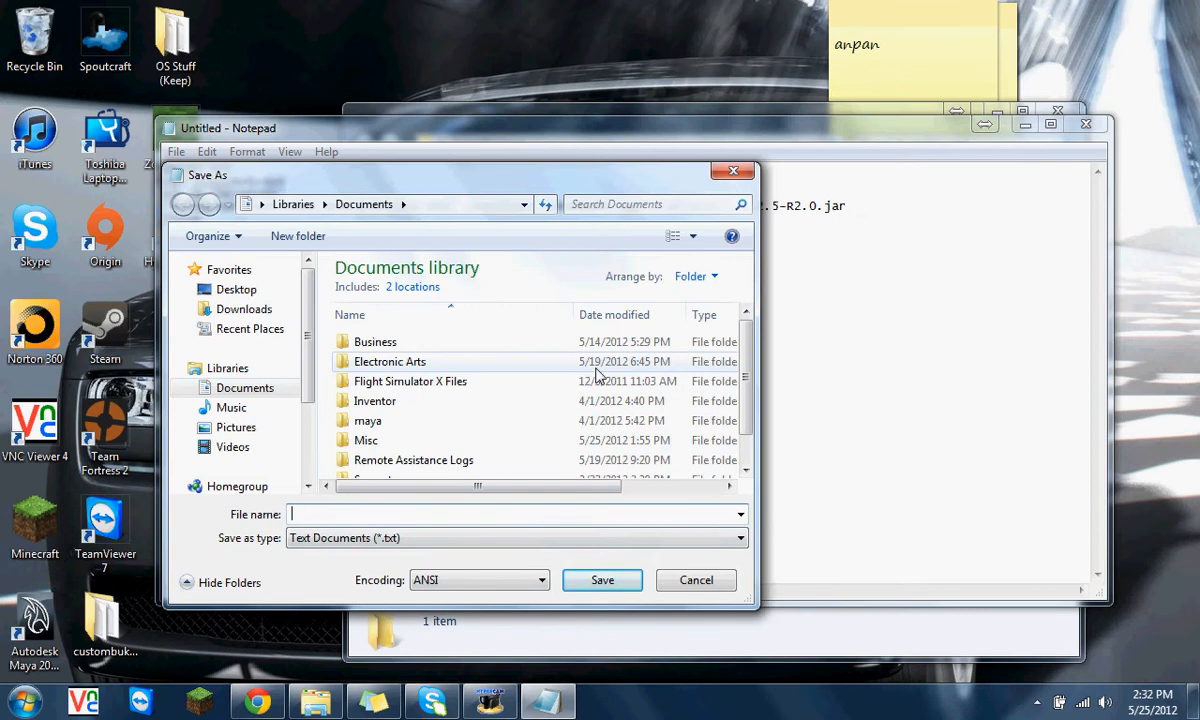
type("N")
key("BackSpace")
key("BackSpace")
key("BackSpace")
type("STAR")
key("BackSpace")
key("BackSpace")
key("BackSpace")
key("BackSpace")
type("RUN.bat")
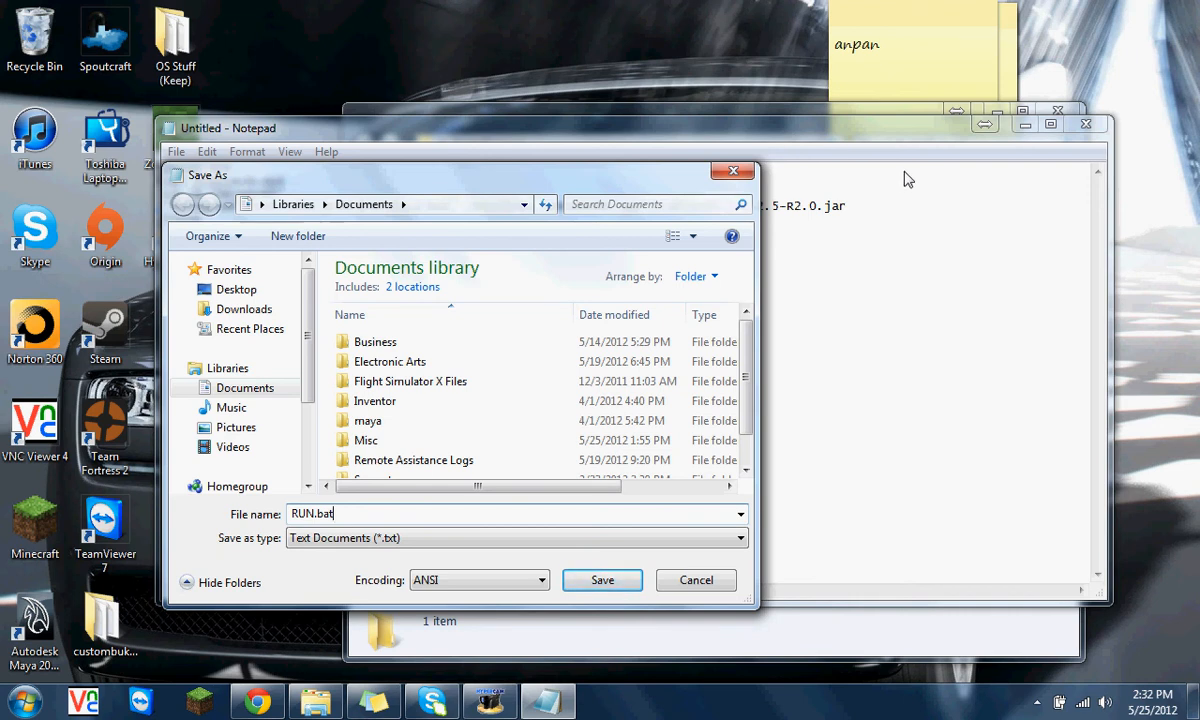
Step: Set the save type to All Files, keeping the .bat extension in the file name
left_click(389, 538)
left_click(393, 516)
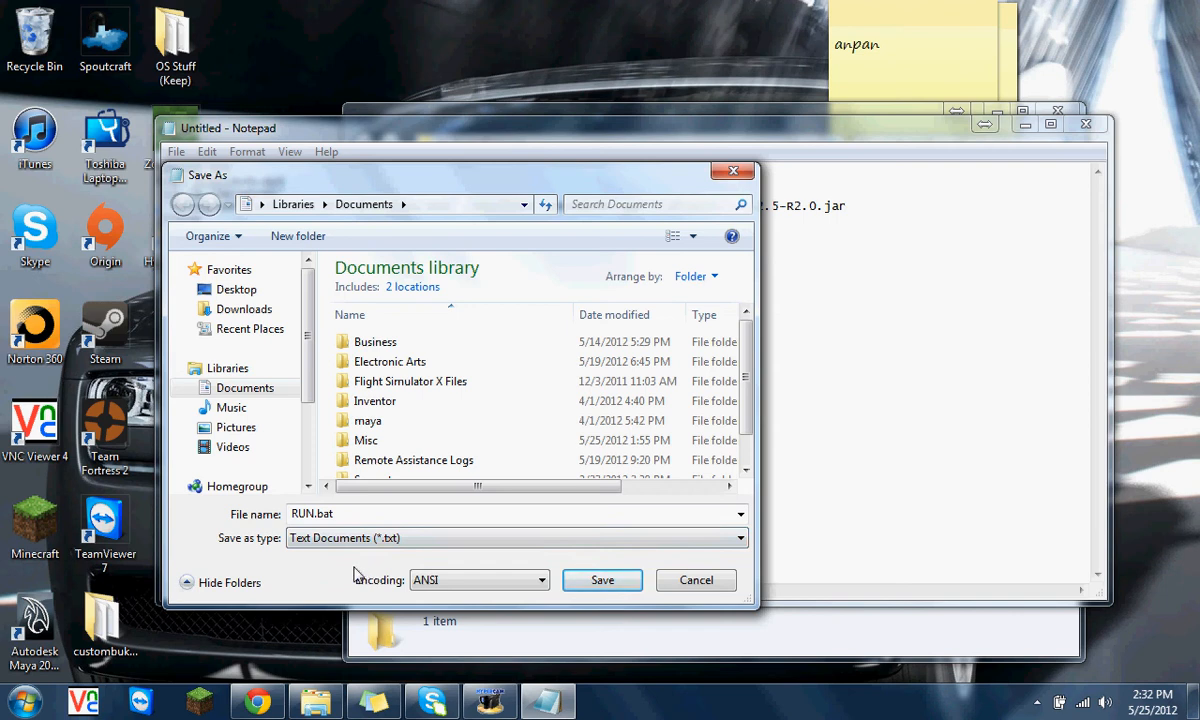
double_click(367, 512)
left_click(349, 513)
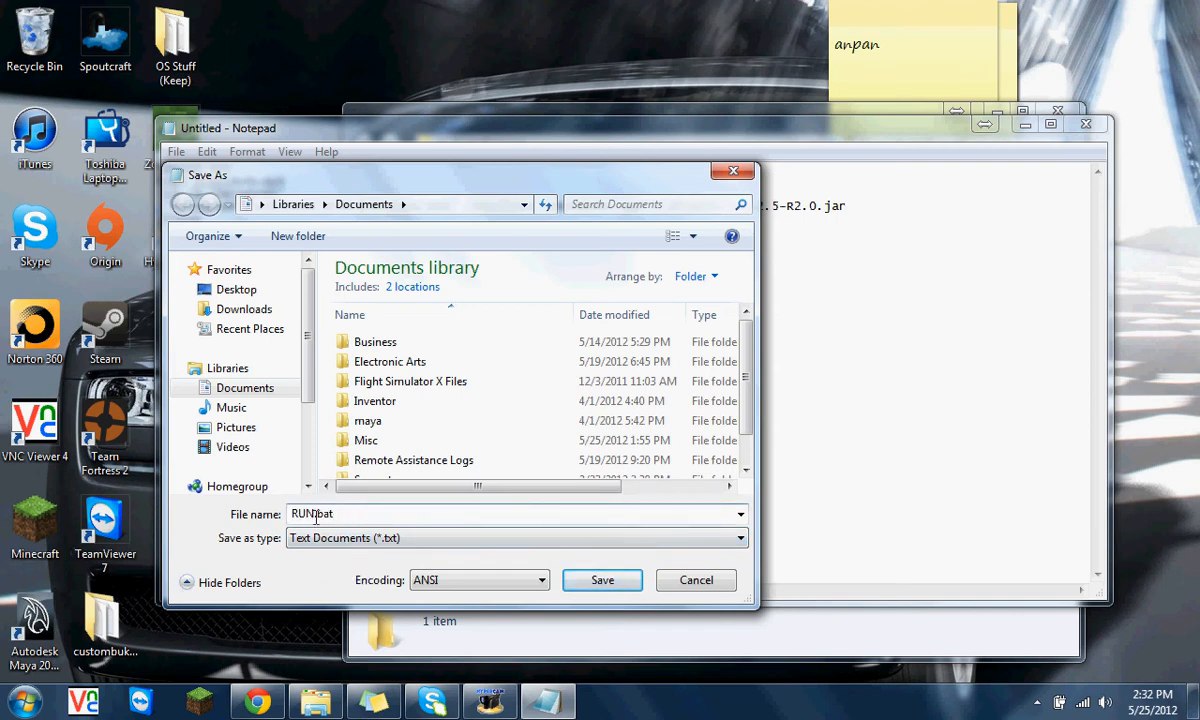
mouse_move(336, 515)
left_mouse_down()
mouse_move(318, 513)
mouse_move(340, 515)
left_mouse_up()
left_click(323, 513)
left_click(349, 515)
left_click(340, 539)
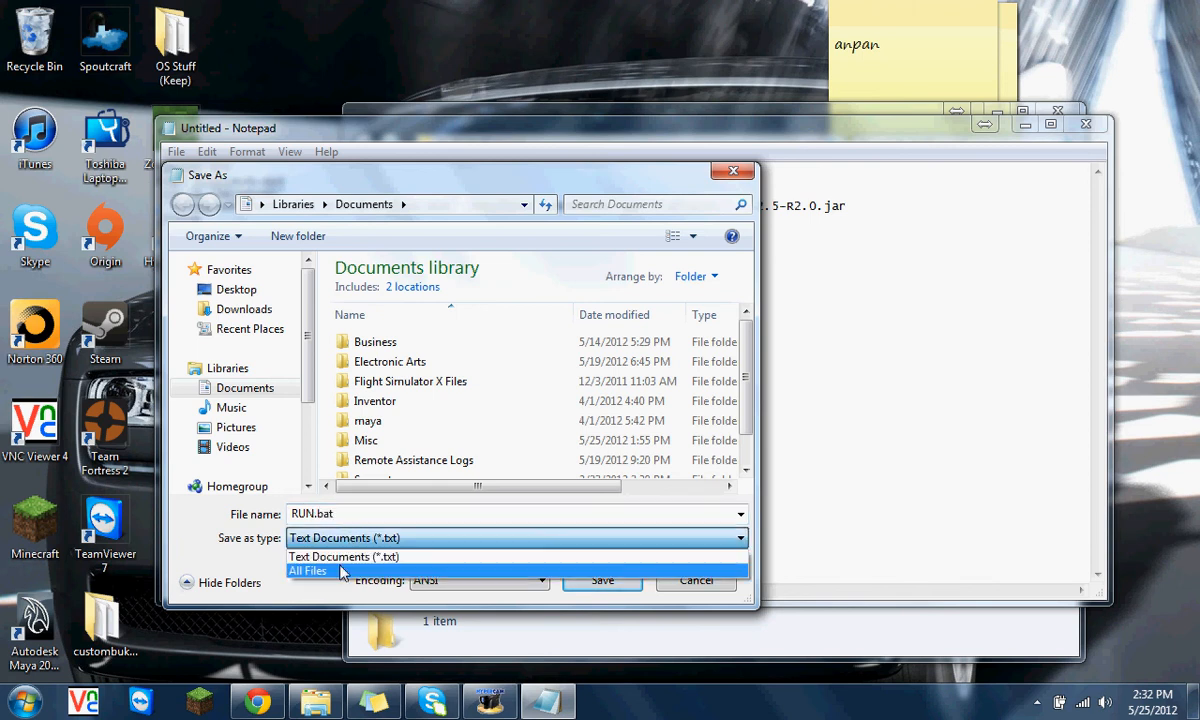
left_click(337, 572)
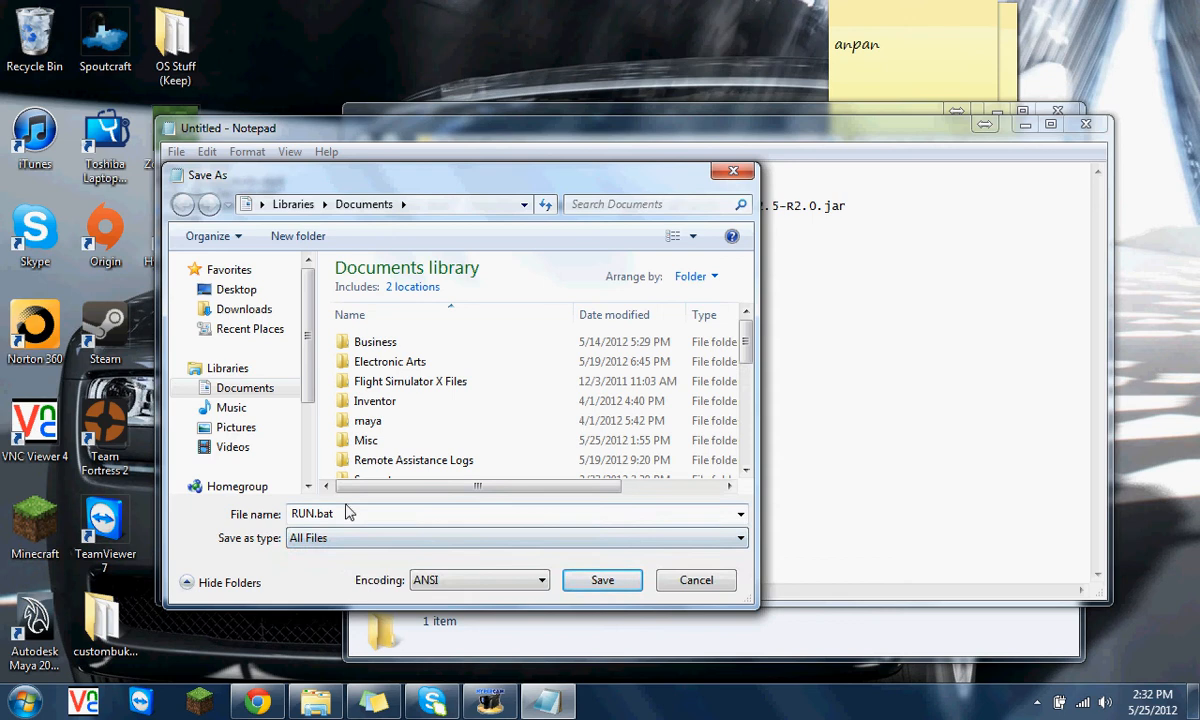
double_click(343, 513)
left_click(341, 513)
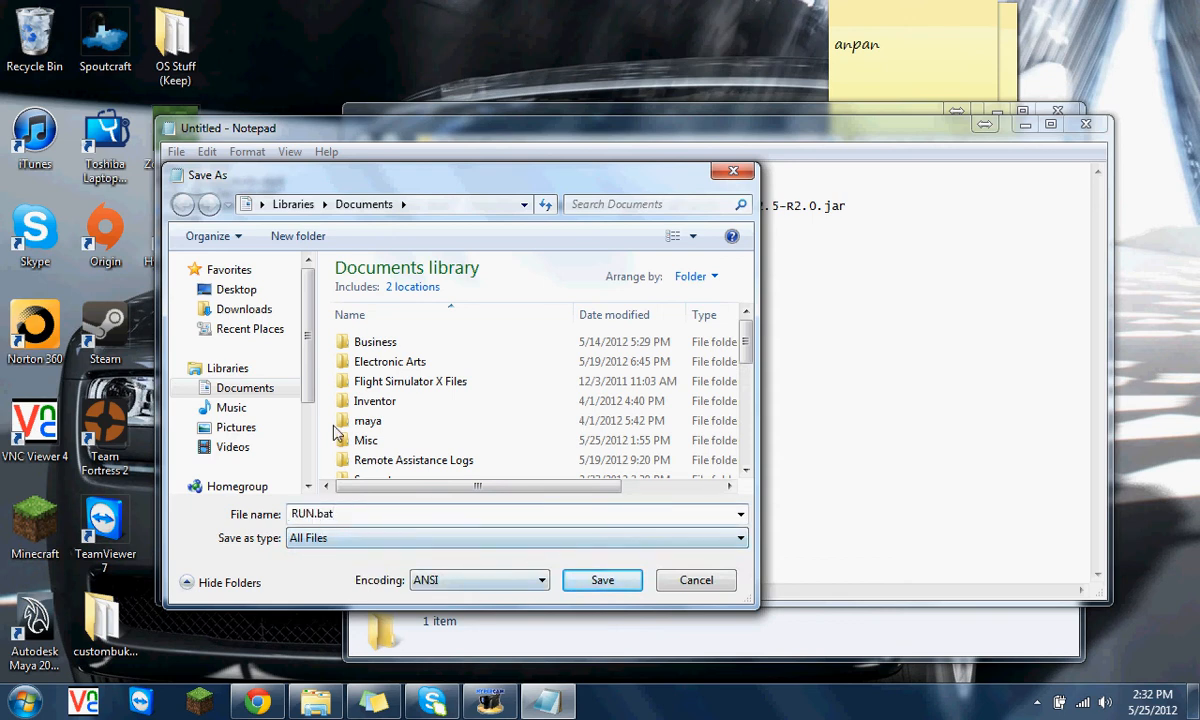
Step: Save RUN.bat into the BukkitTutorial folder on the desktop, alongside the craftbukkit jar
left_click(236, 289)
left_click_drag(745, 282, 747, 410)
double_click(445, 284)
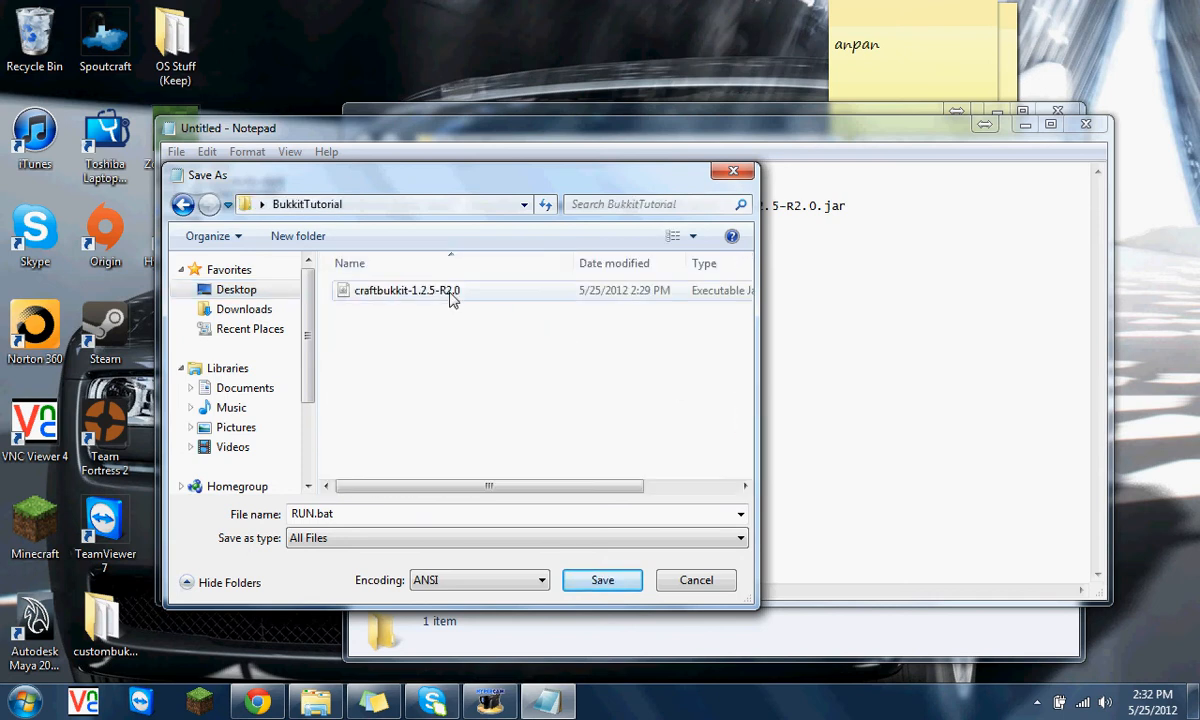
left_click(622, 584)
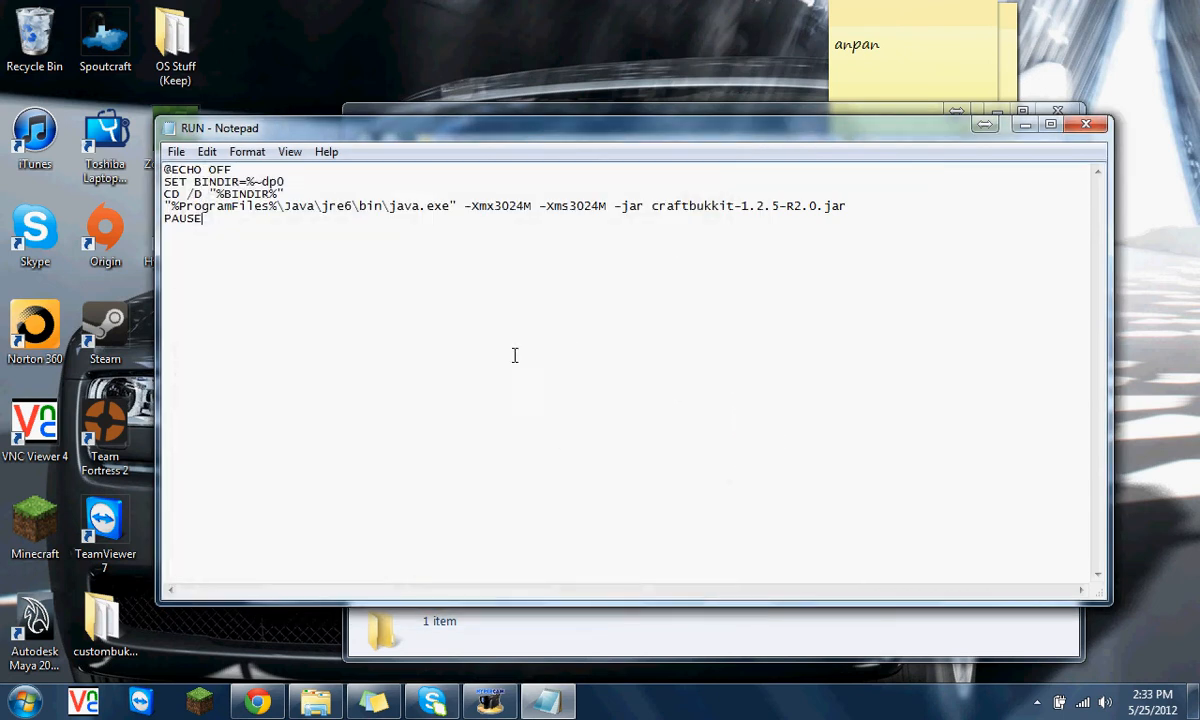
Step: Close Notepad and run the RUN batch file from the BukkitTutorial folder to start the server
left_click(1086, 124)
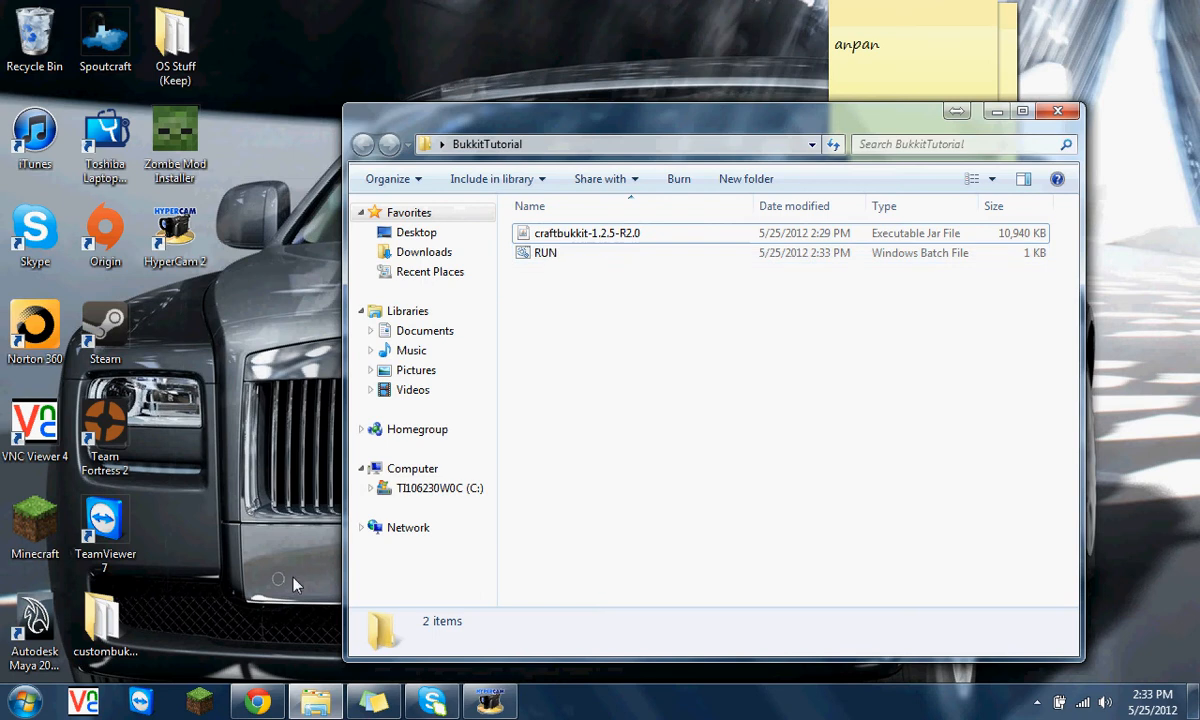
left_click(572, 260)
double_click(572, 260)
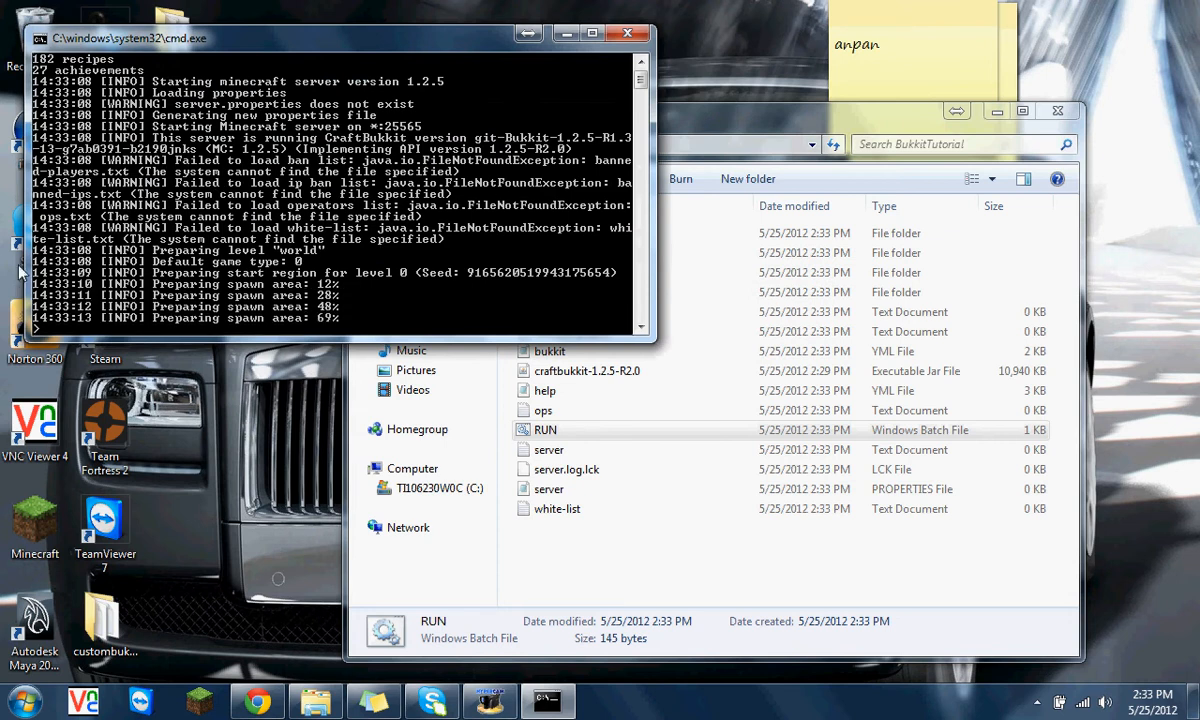
Step: Switch to Chrome and look up the computer's public IP address on the WhatIsMyIP.com page
left_click(283, 693)
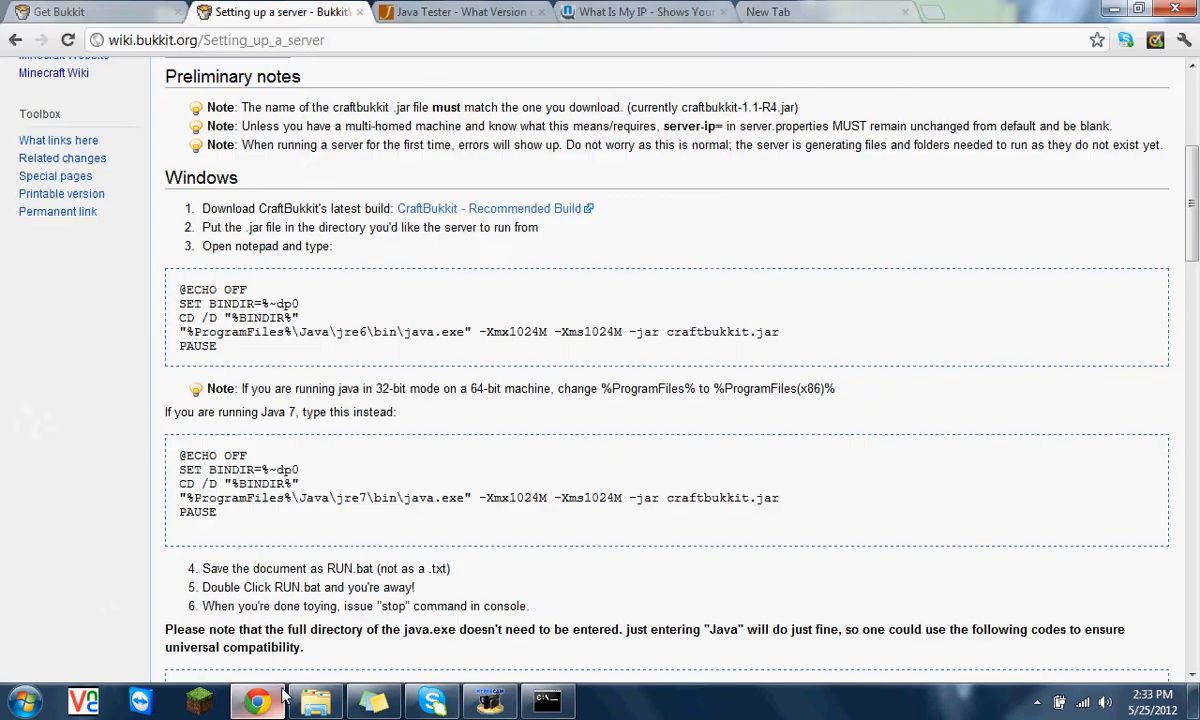
left_click(612, 18)
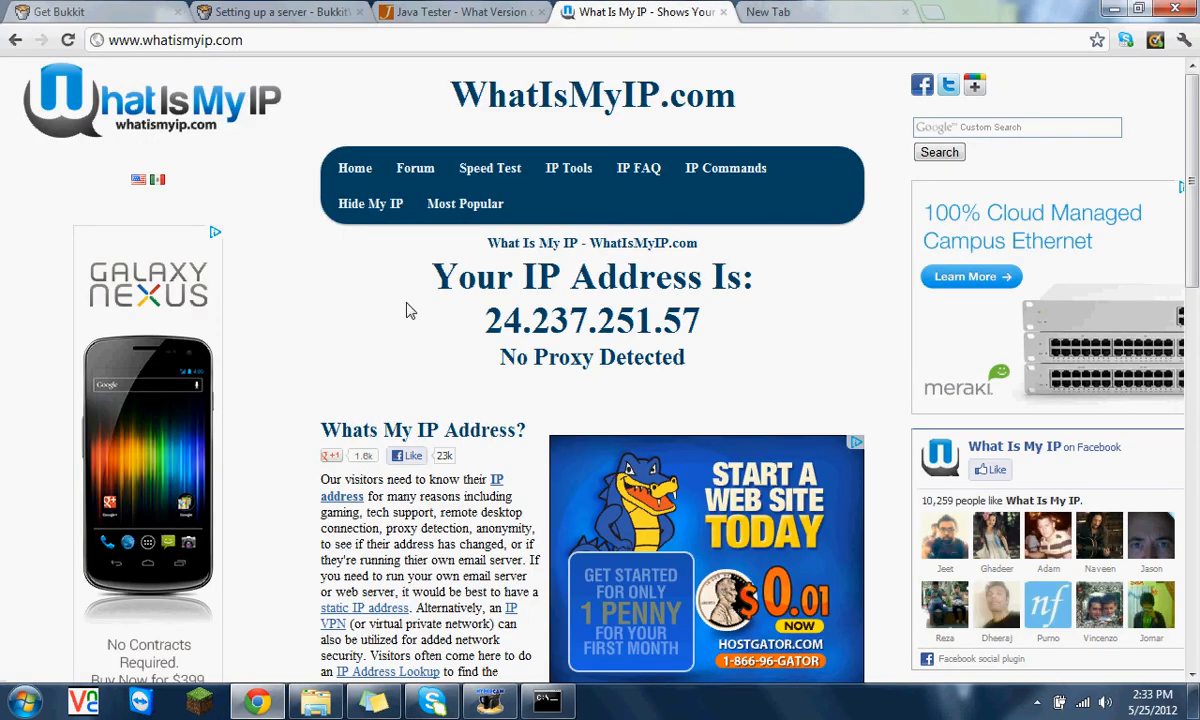
left_click_drag(458, 312, 700, 322)
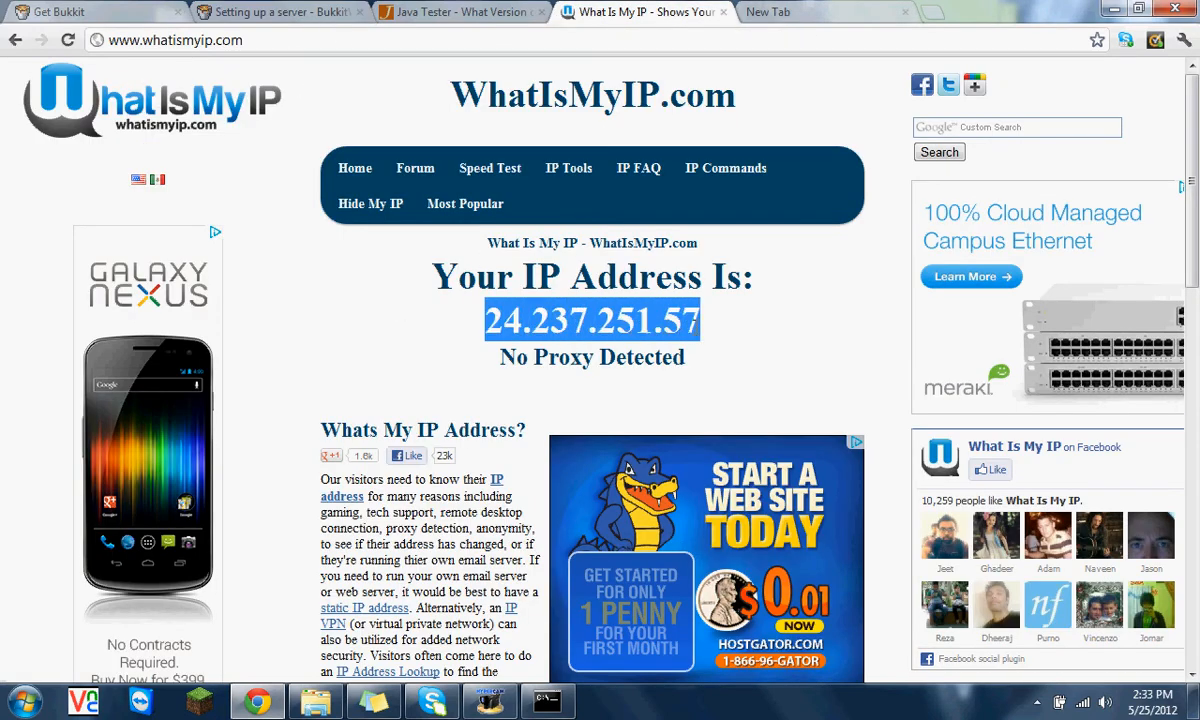
left_click(700, 335)
left_click_drag(494, 319, 704, 328)
left_click(564, 346)
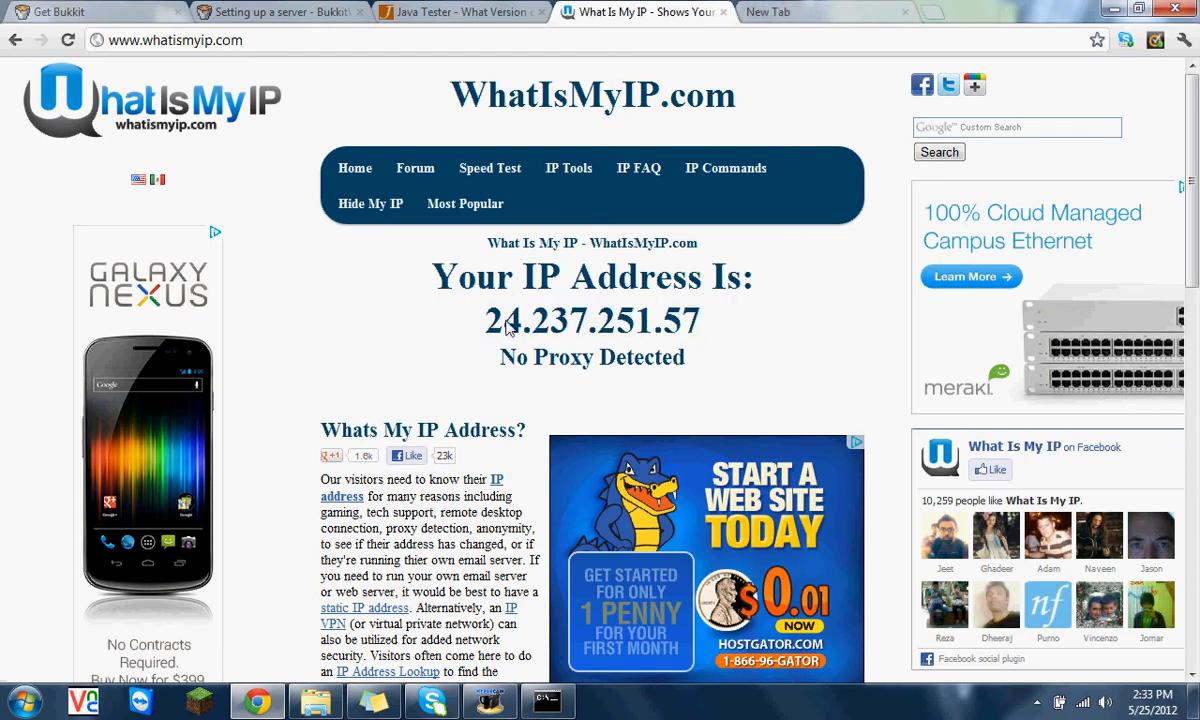
left_click_drag(485, 320, 706, 320)
left_click(652, 318)
Step: Enter 192.168.1.1 as the address in the new browser tab, then run ipconfig in a new Command Prompt to check the default gateway
left_click(798, 20)
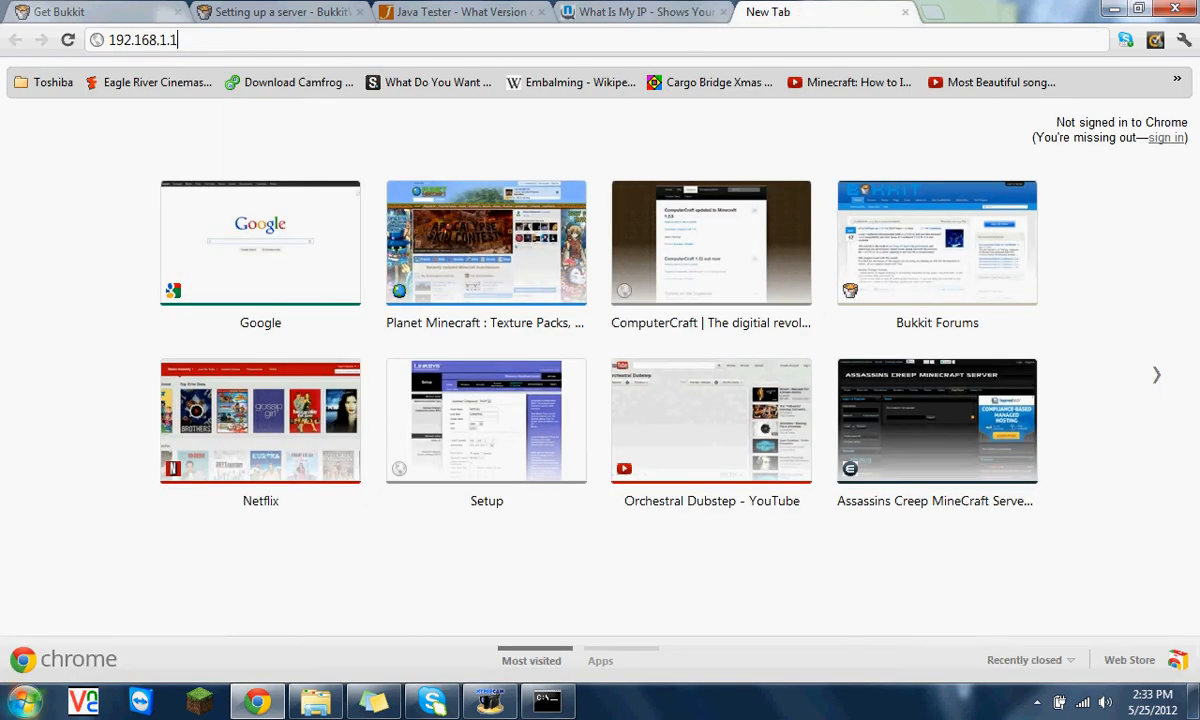
left_click(25, 700)
type("cmd")
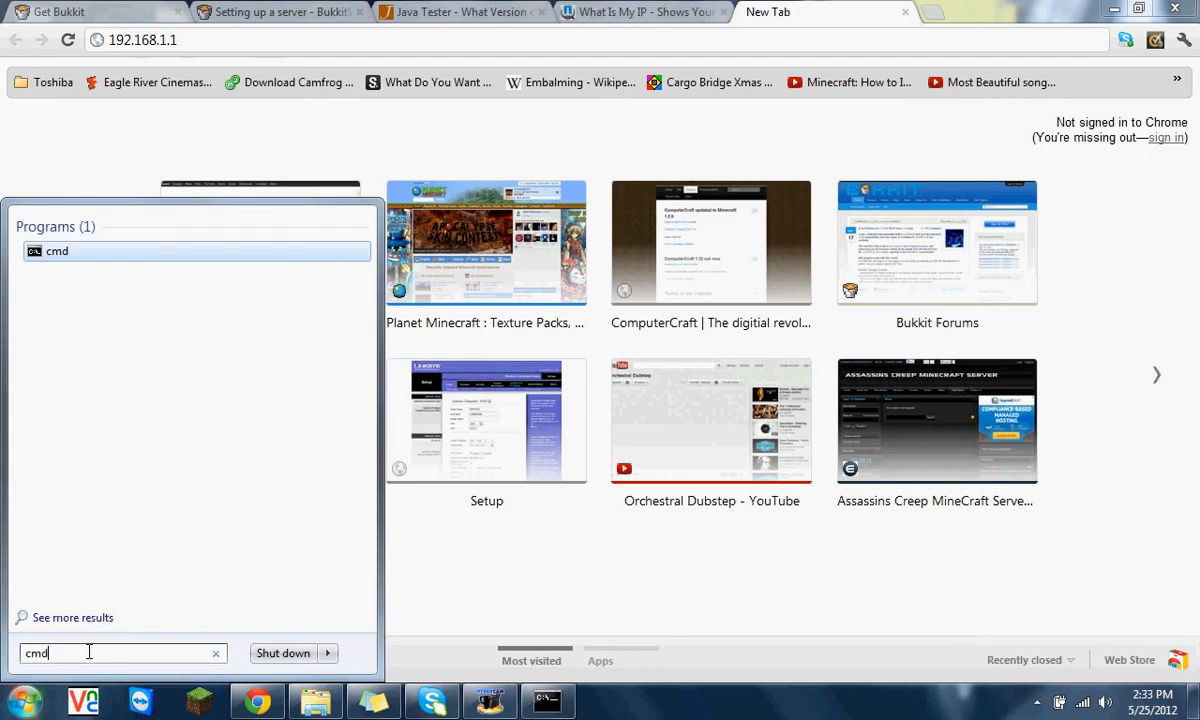
key("Return")
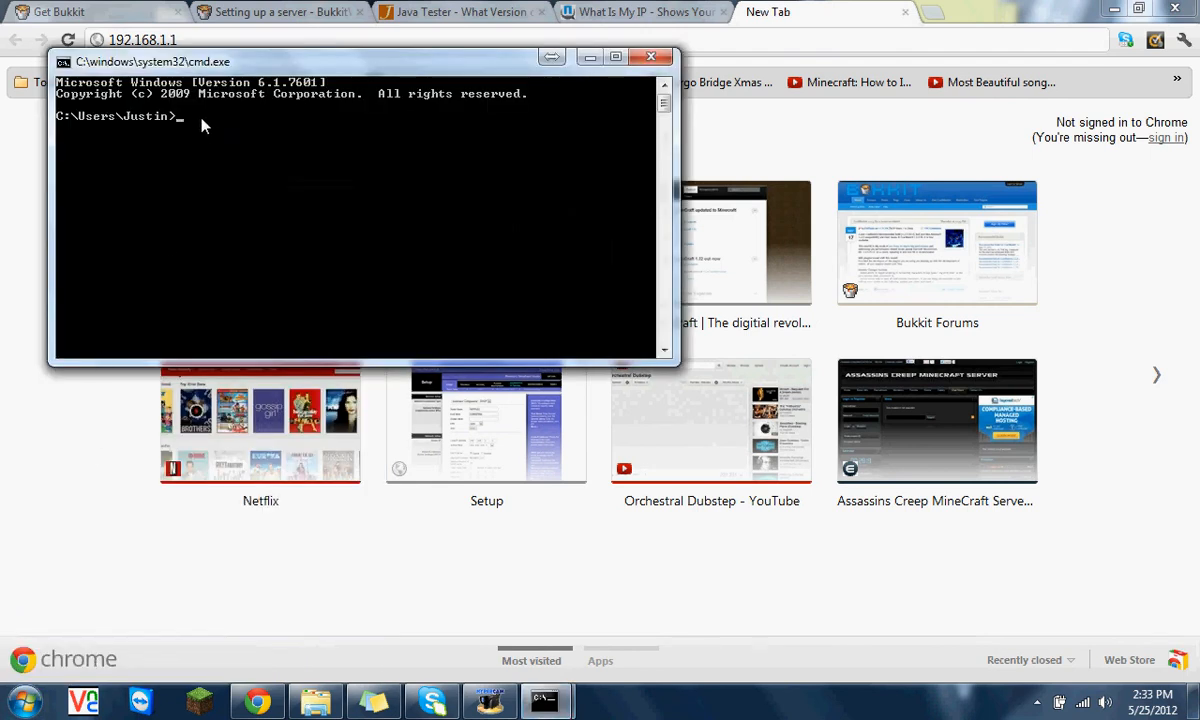
type("ipconfig")
key("Return")
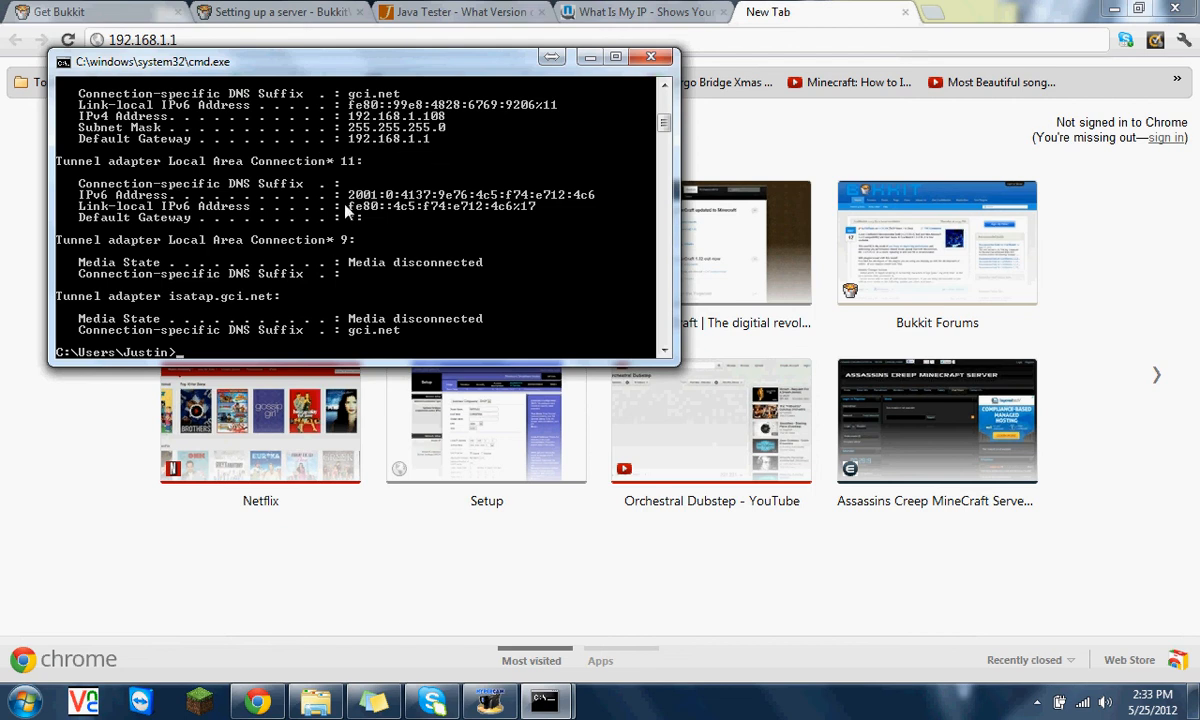
Step: Load the Linksys router's setup page at 192.168.1.1 and open its Applications & Gaming port range forwarding settings
double_click(210, 38)
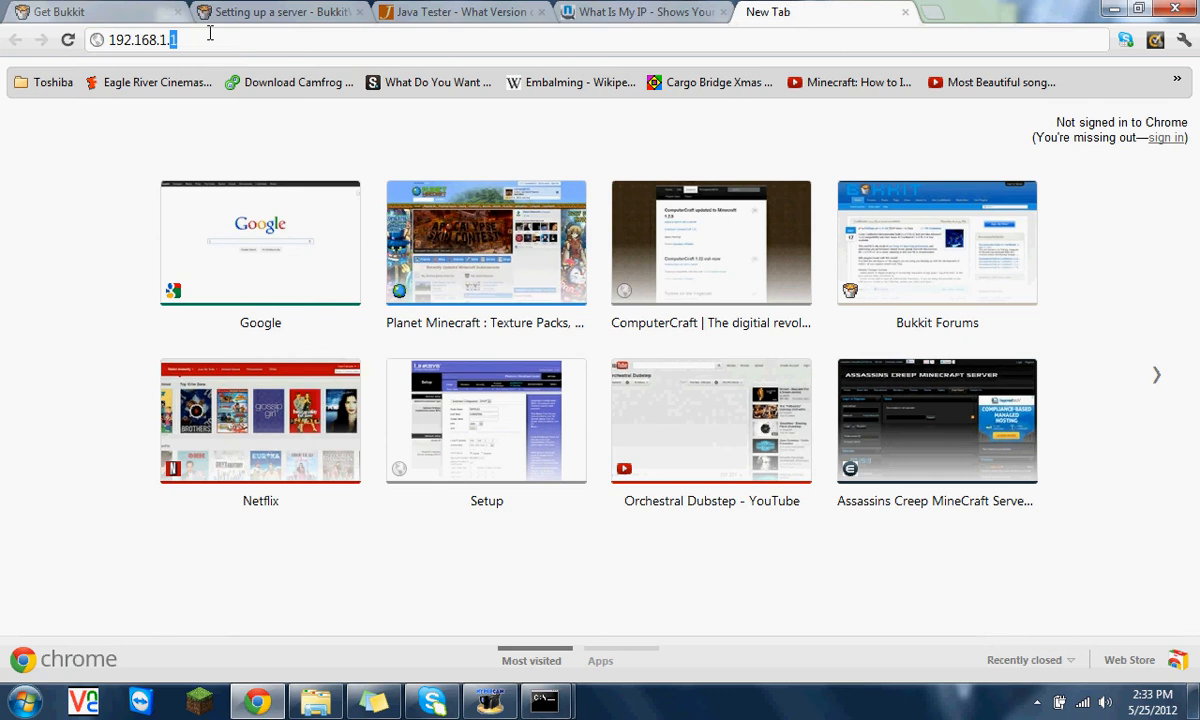
key("Return")
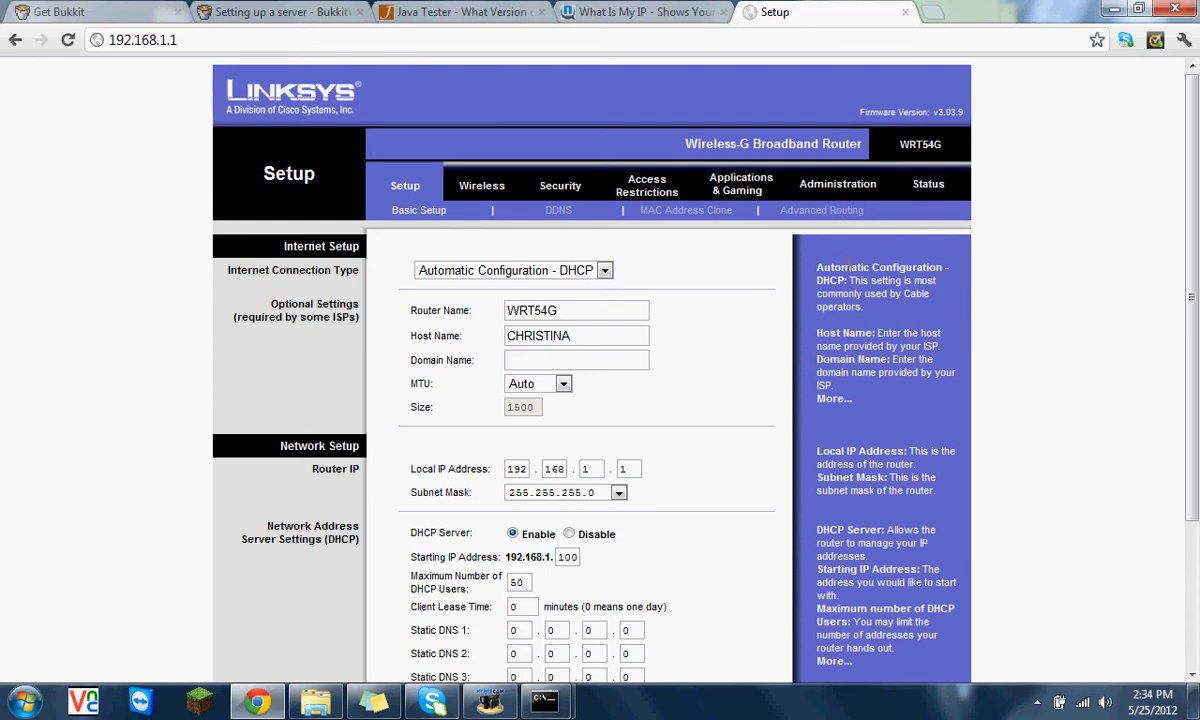
left_click(741, 188)
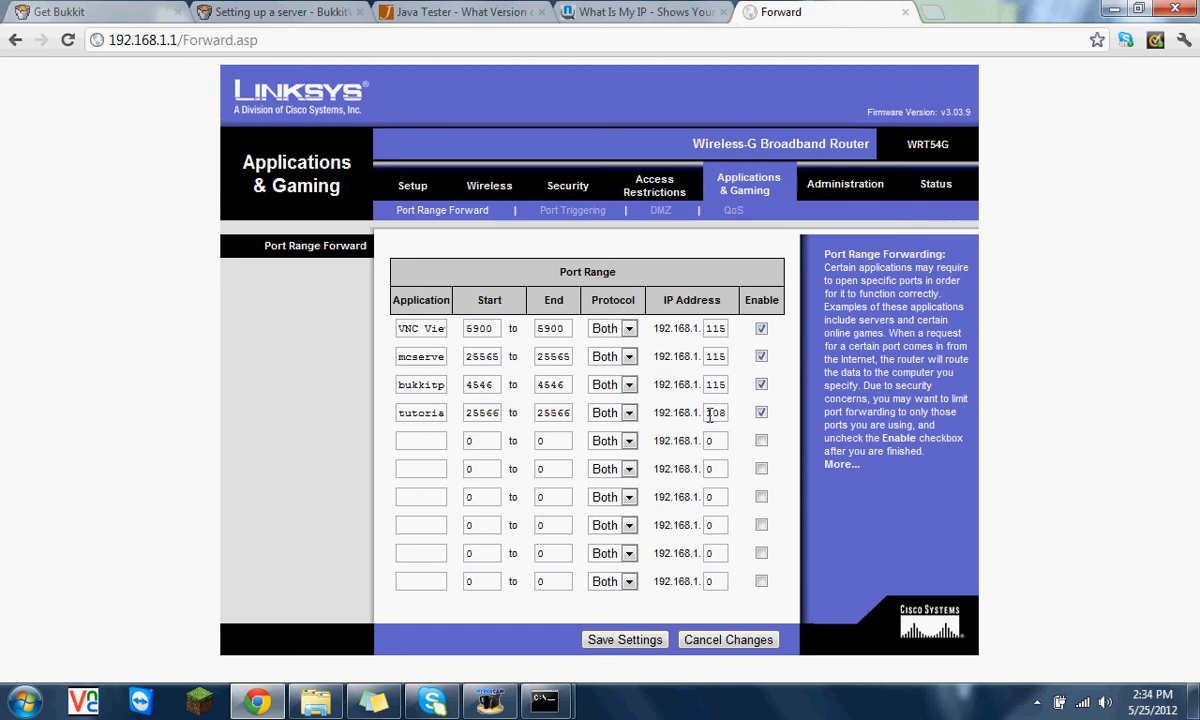
Step: Bring the Command Prompt with the ipconfig output to the front to check the computer's IPv4 address against the tutorial forwarding entry
mouse_move(544, 700)
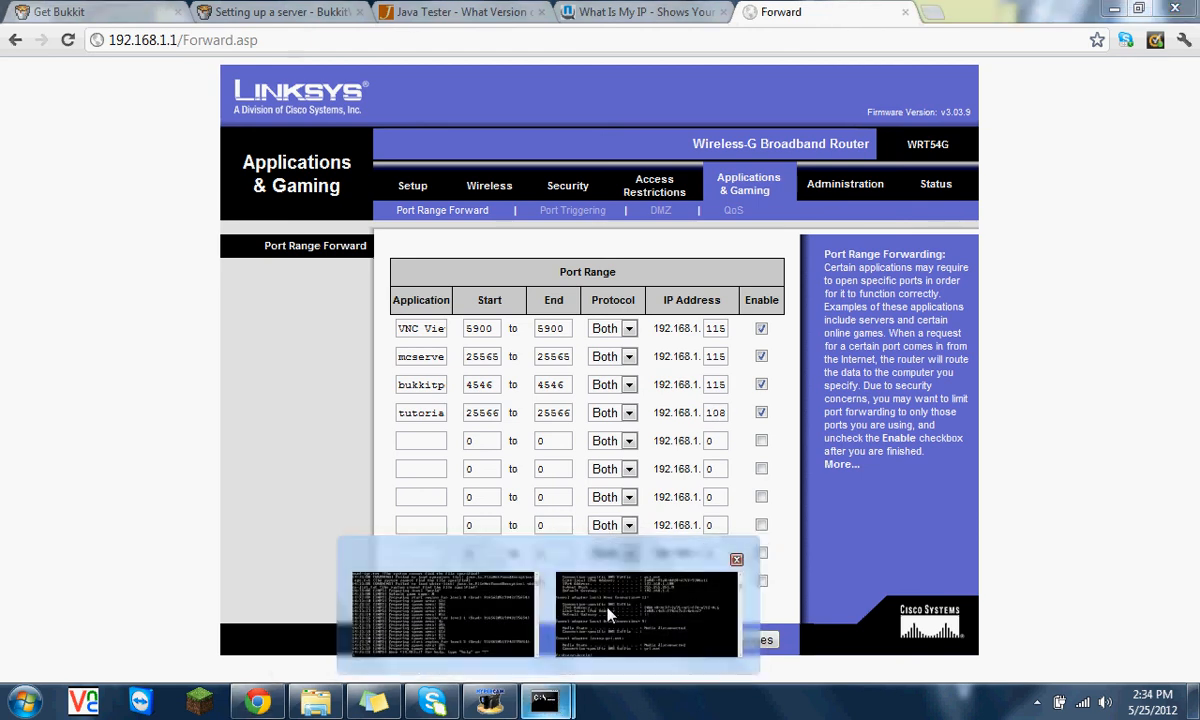
left_click(608, 614)
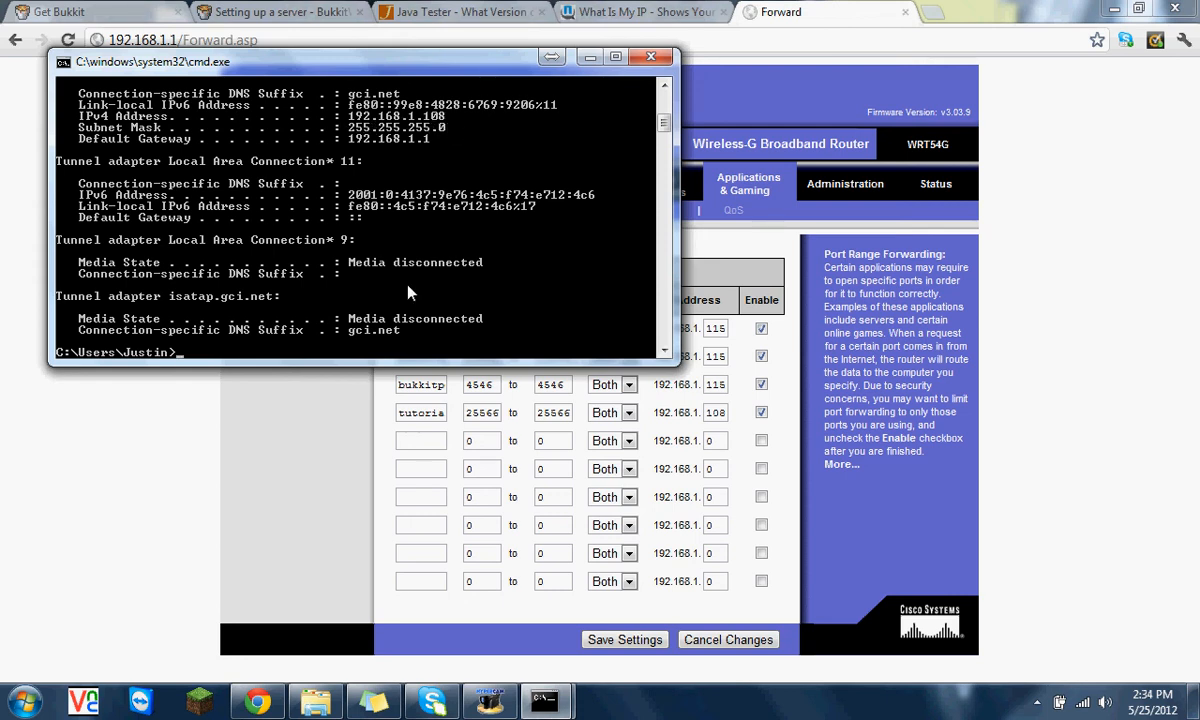
Step: Review the tutorial forwarding entry's application name, start and end ports, and IP address in the router's port range table
left_click(289, 528)
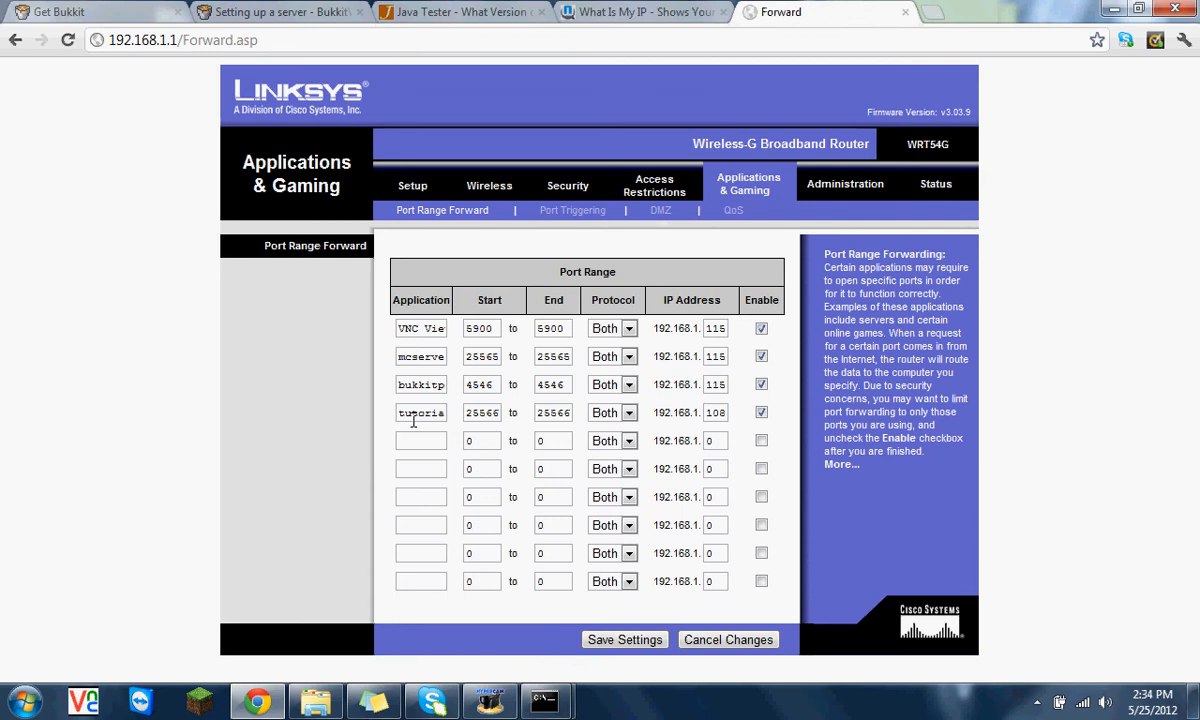
left_click_drag(399, 416, 469, 415)
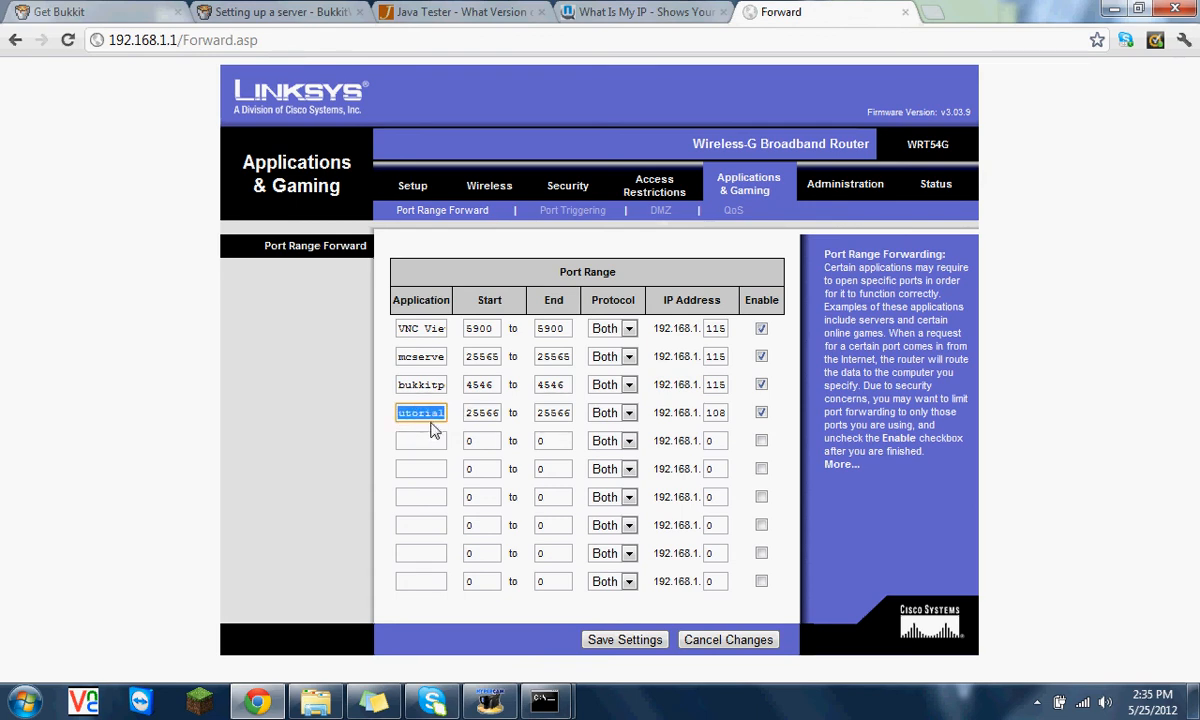
left_click(432, 419)
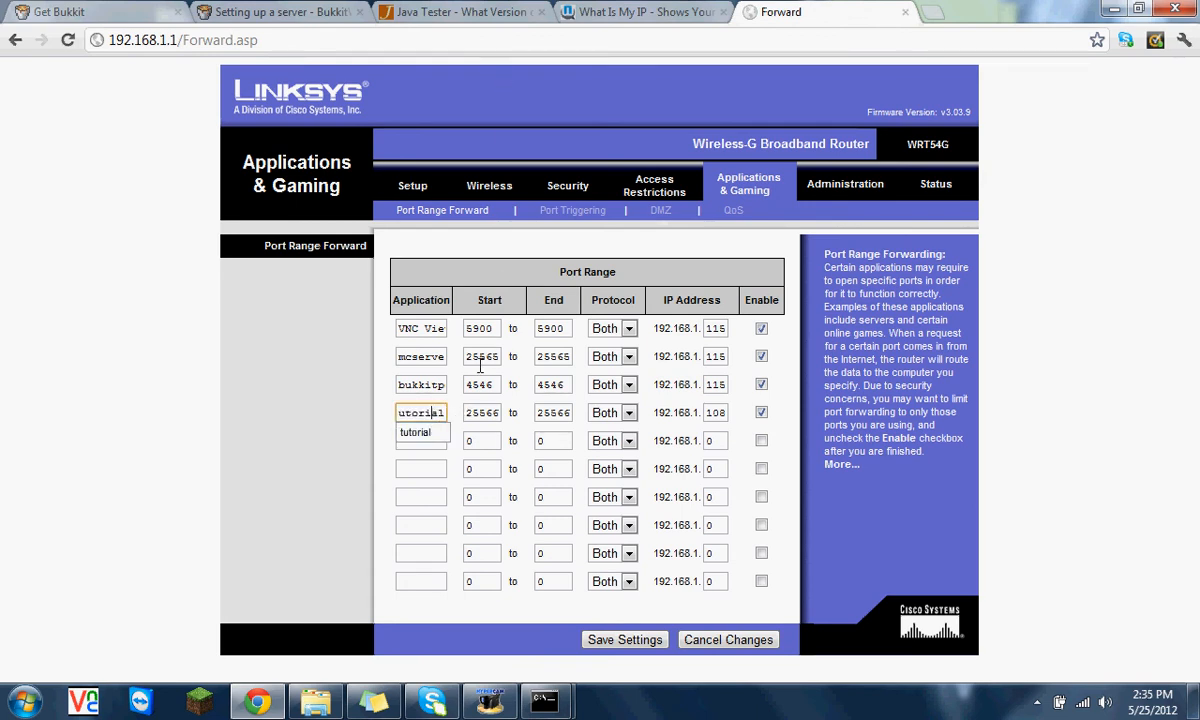
left_click_drag(440, 412, 340, 423)
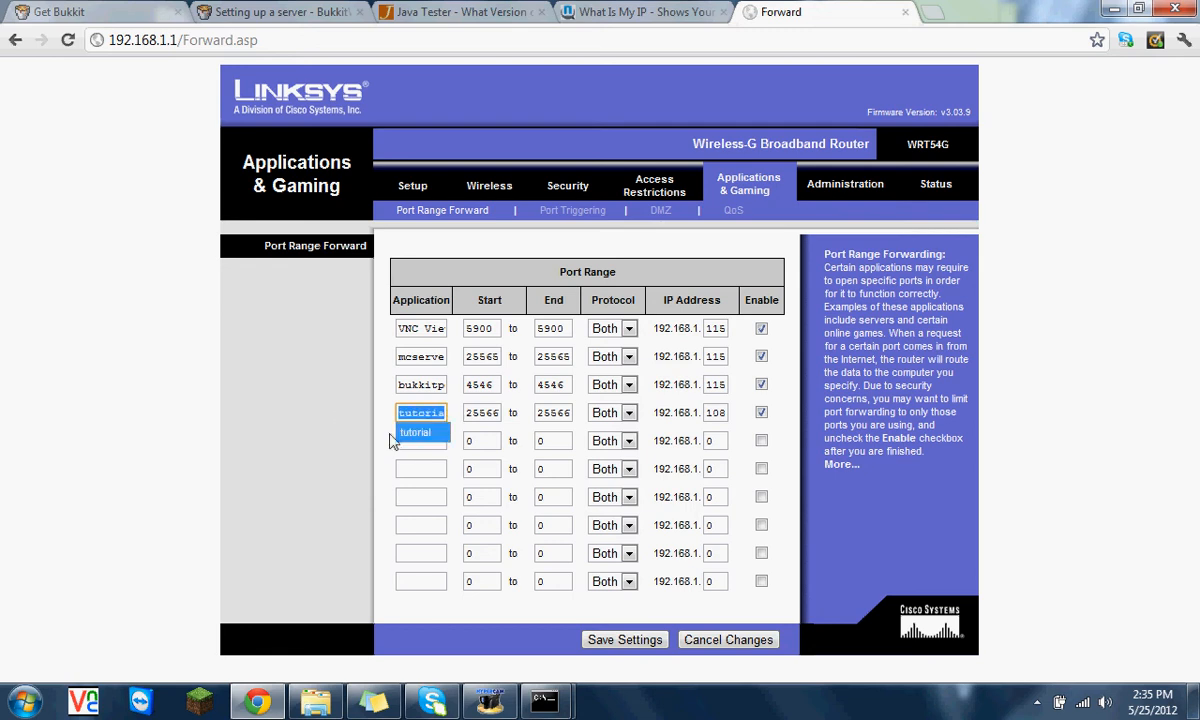
left_click(434, 411)
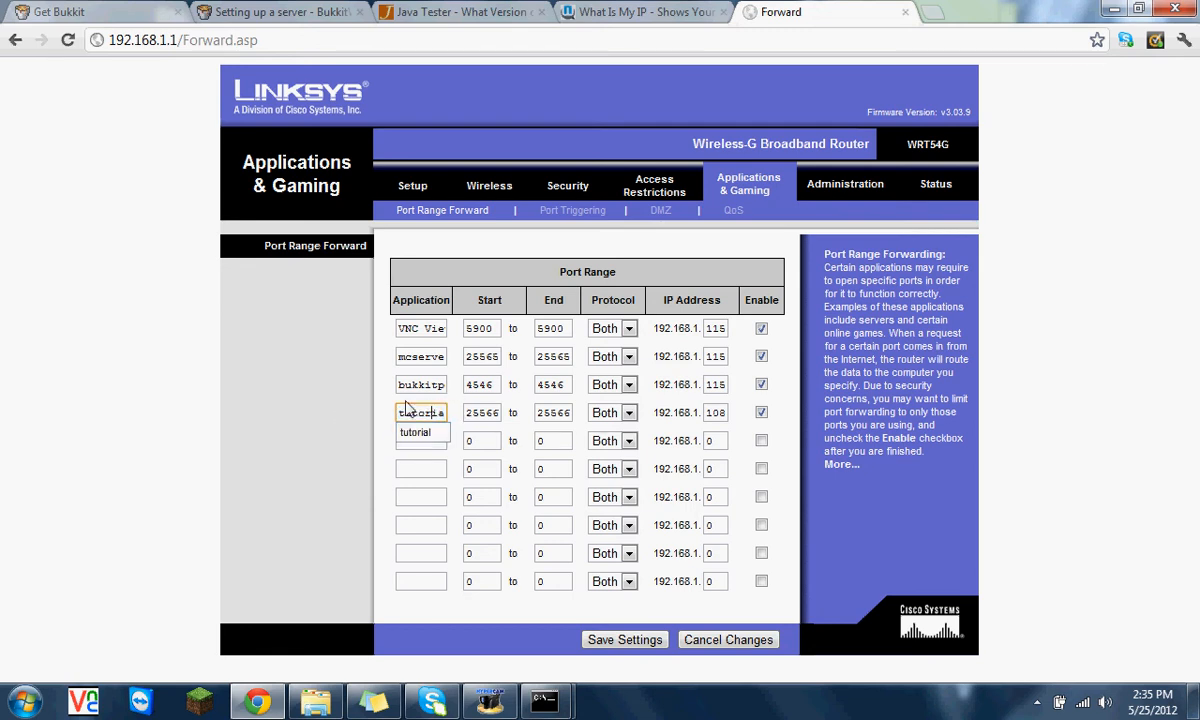
left_click(315, 420)
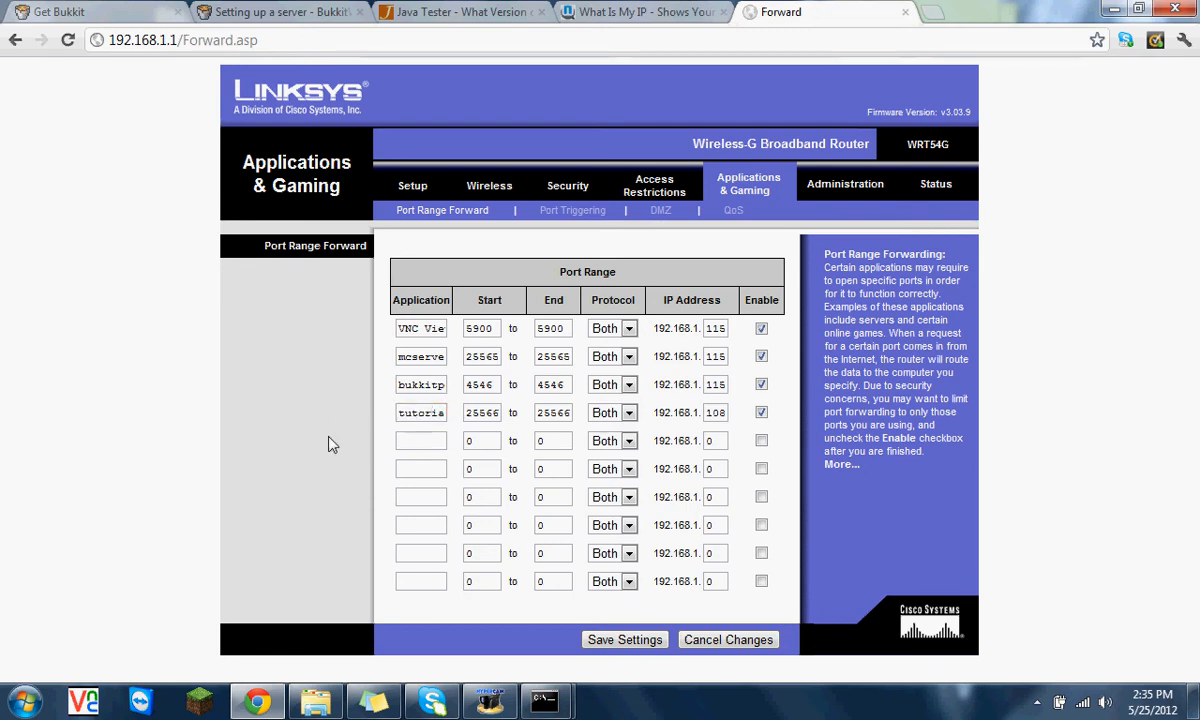
double_click(481, 412)
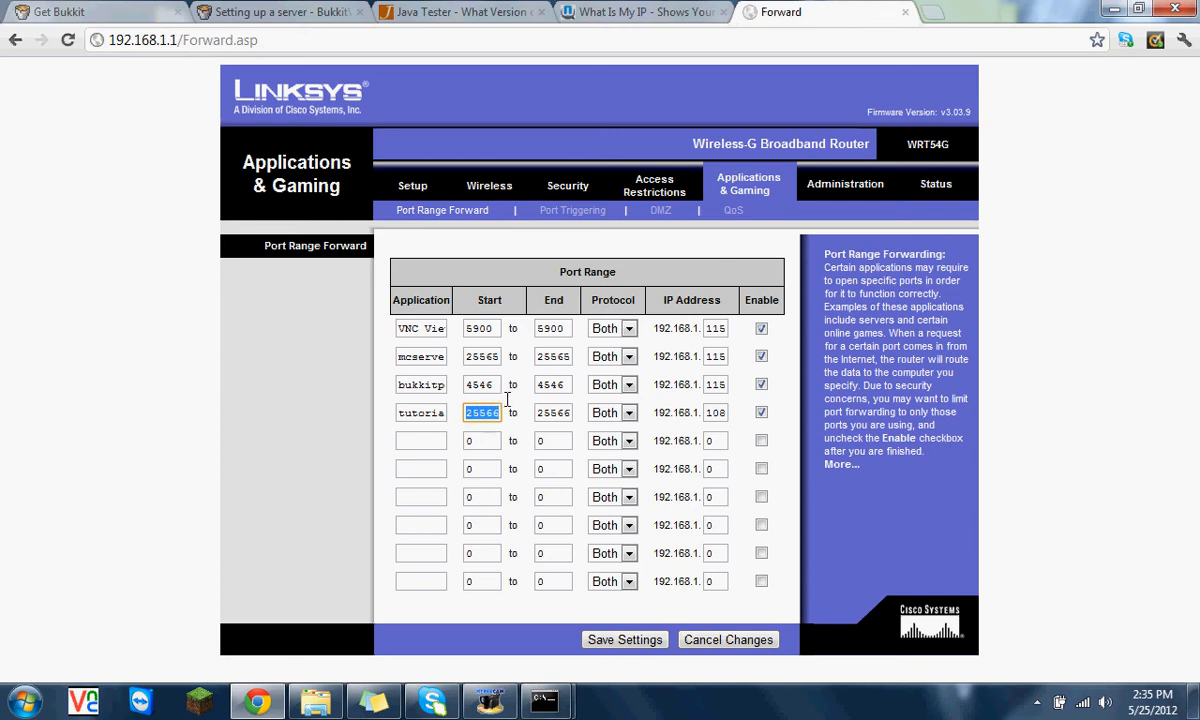
left_click(474, 413)
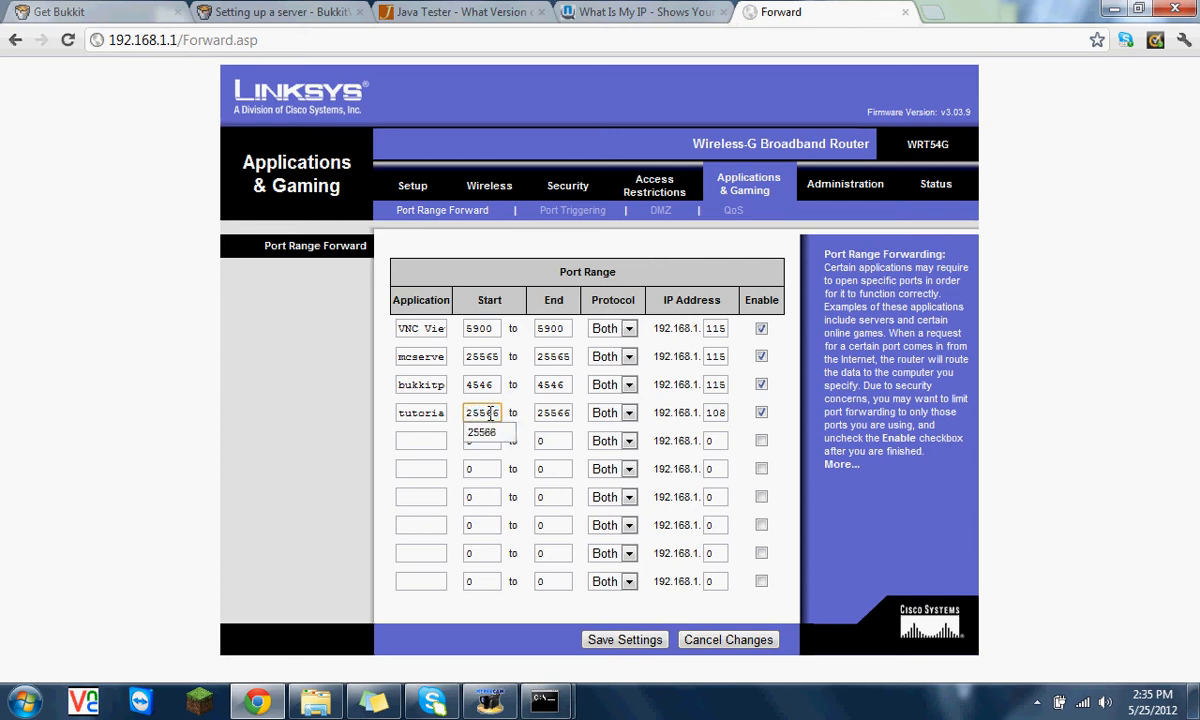
left_click_drag(538, 412, 557, 408)
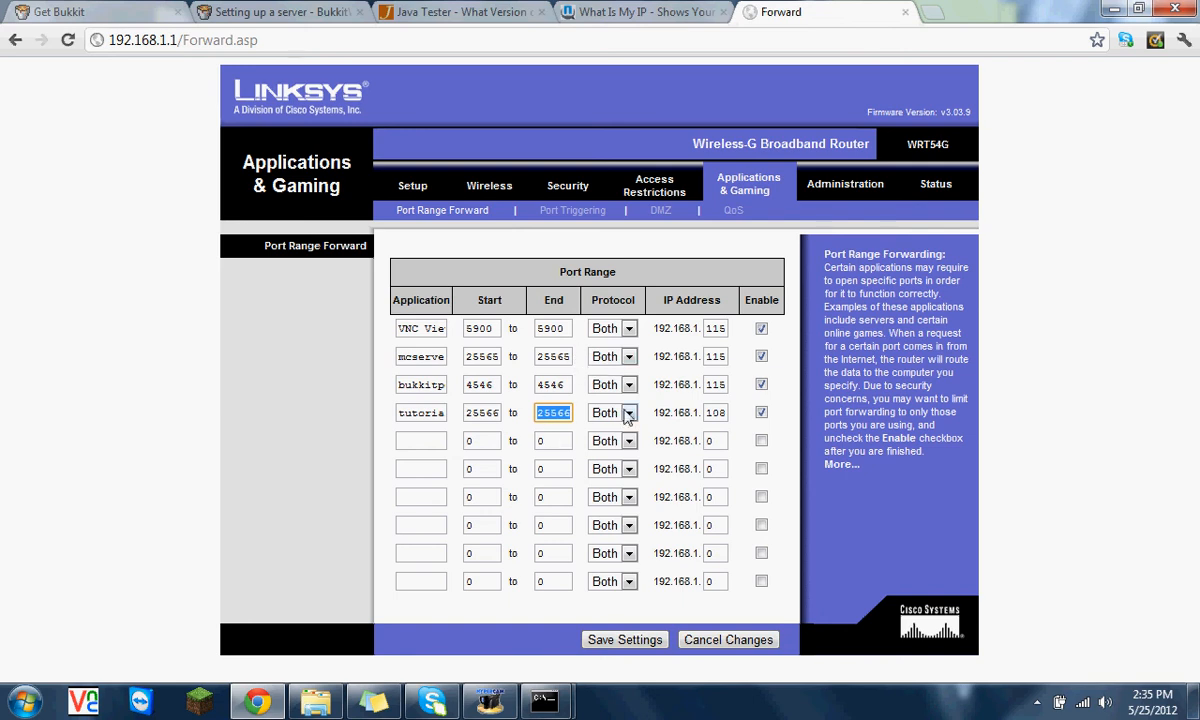
left_click(705, 423)
left_click_drag(705, 416, 735, 411)
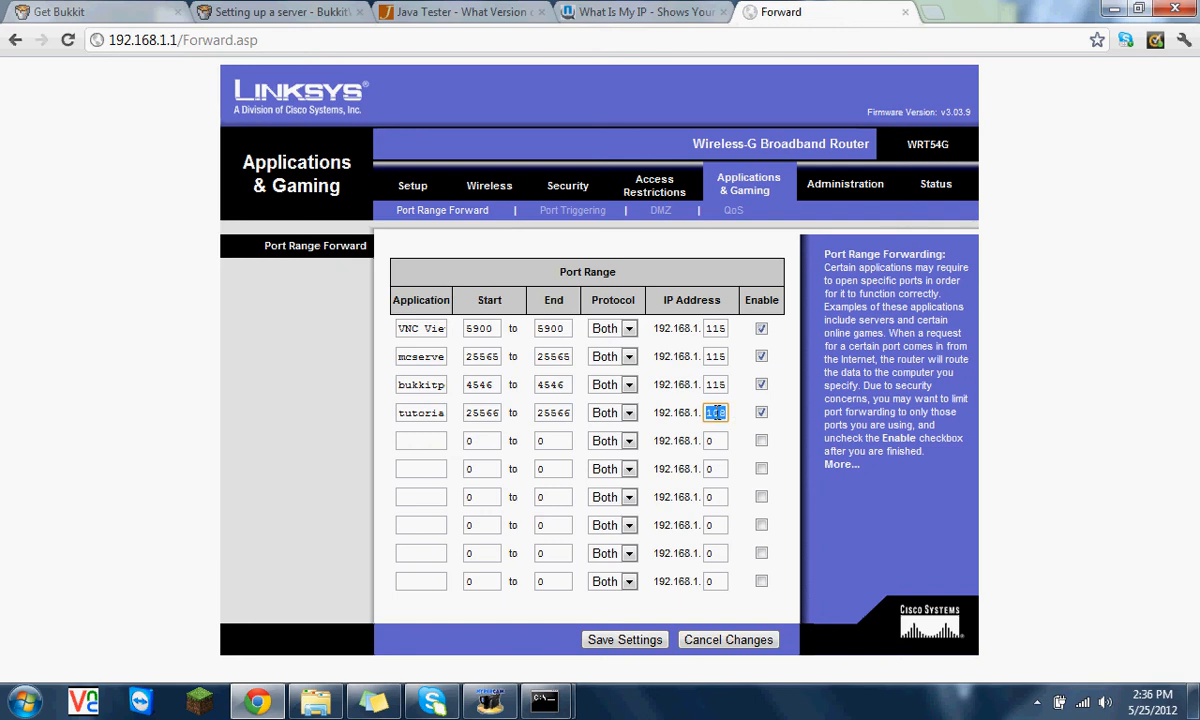
Step: Save the router's port range forwarding settings and return to the forwarding page
left_click(762, 413)
left_click(624, 643)
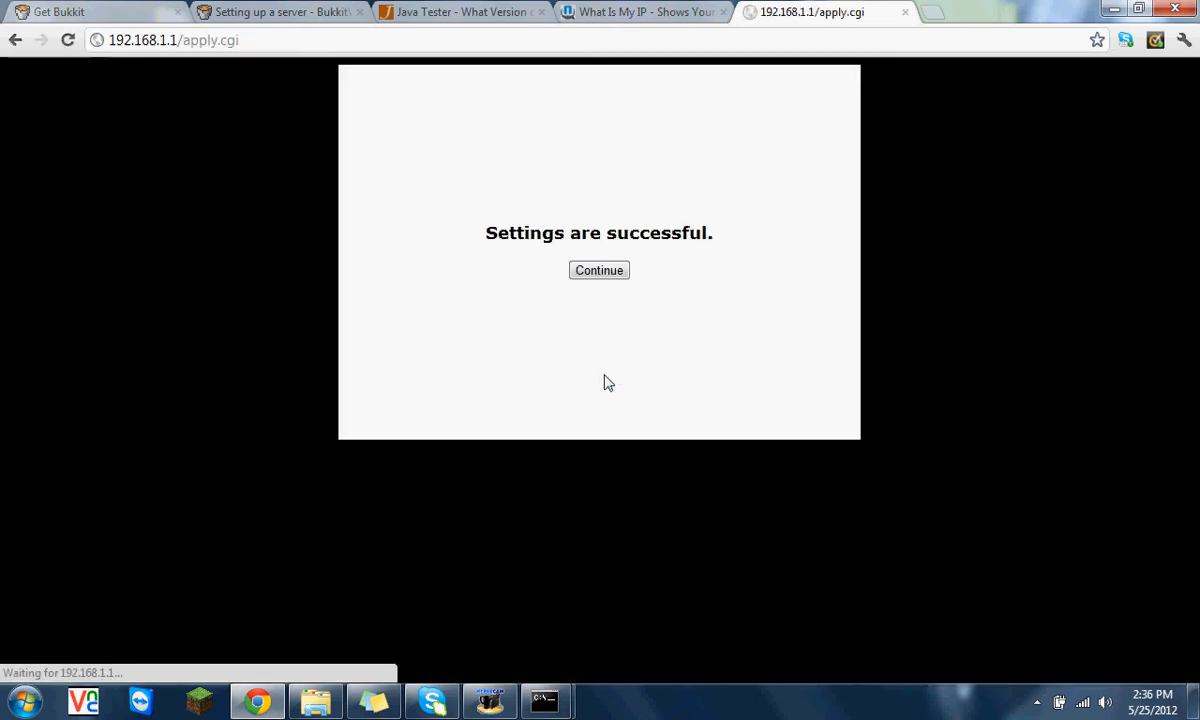
left_click(597, 270)
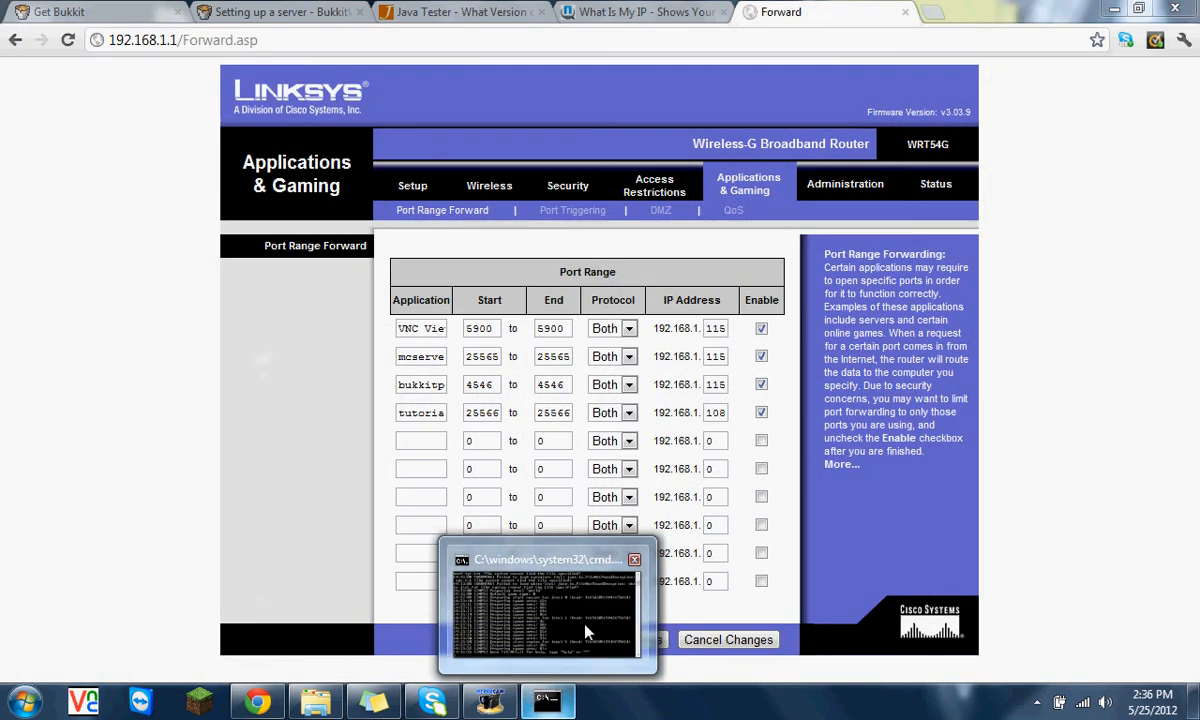
Step: Switch to the server console, minimize the browser, shut the server down with the stop command and close the console
left_click(548, 584)
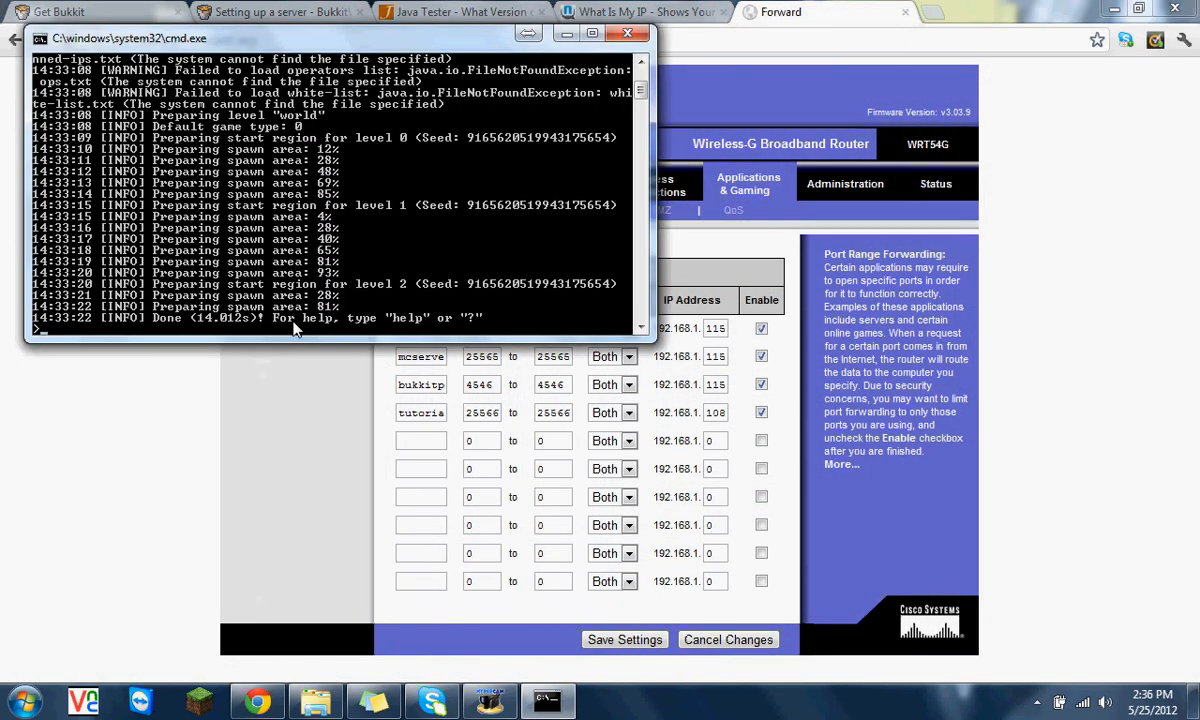
left_click(1117, 9)
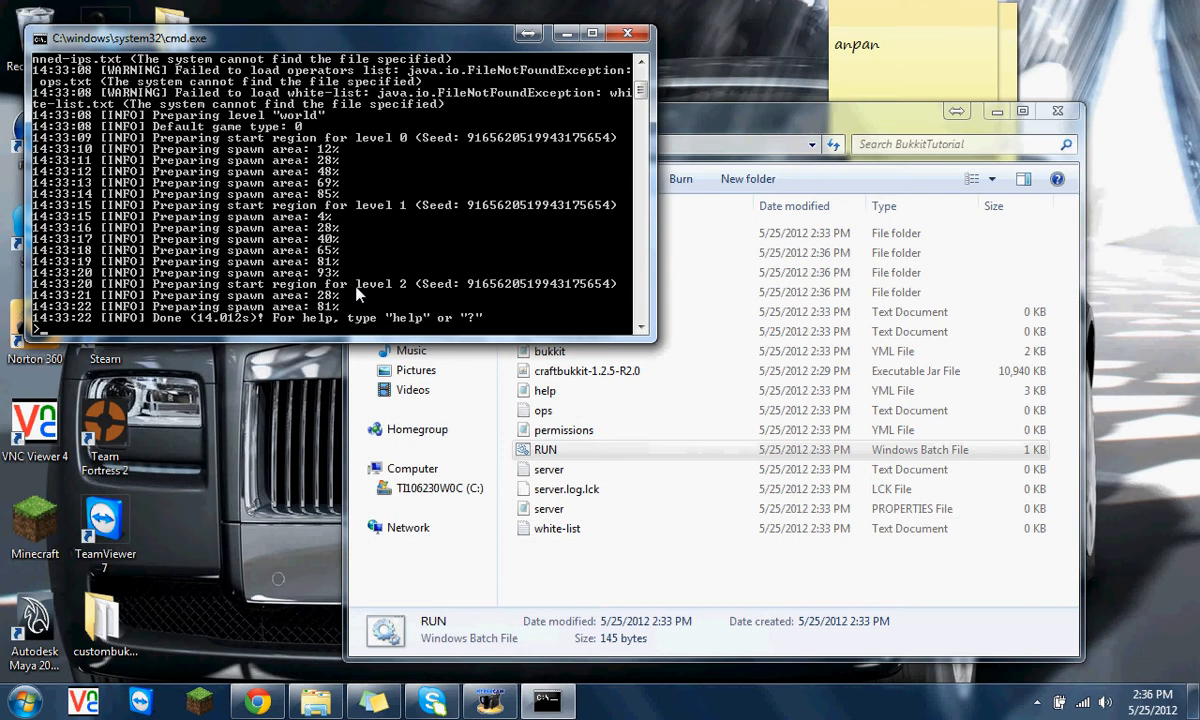
type("stop")
key("Return")
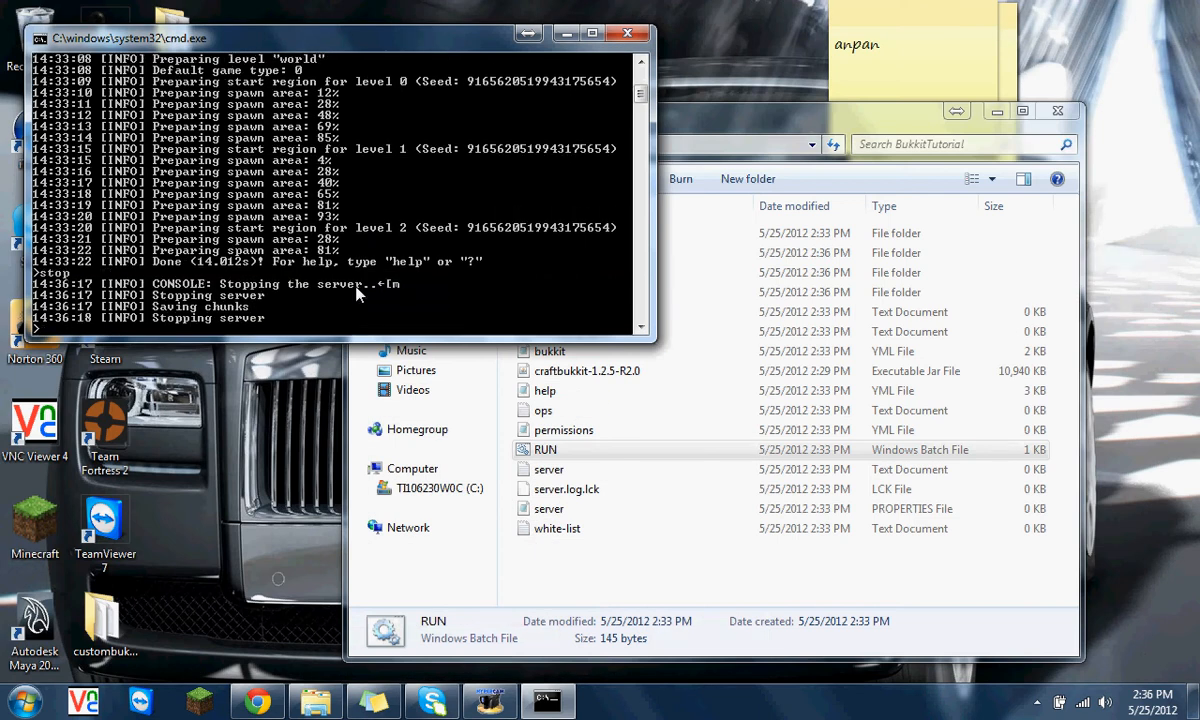
key("Return")
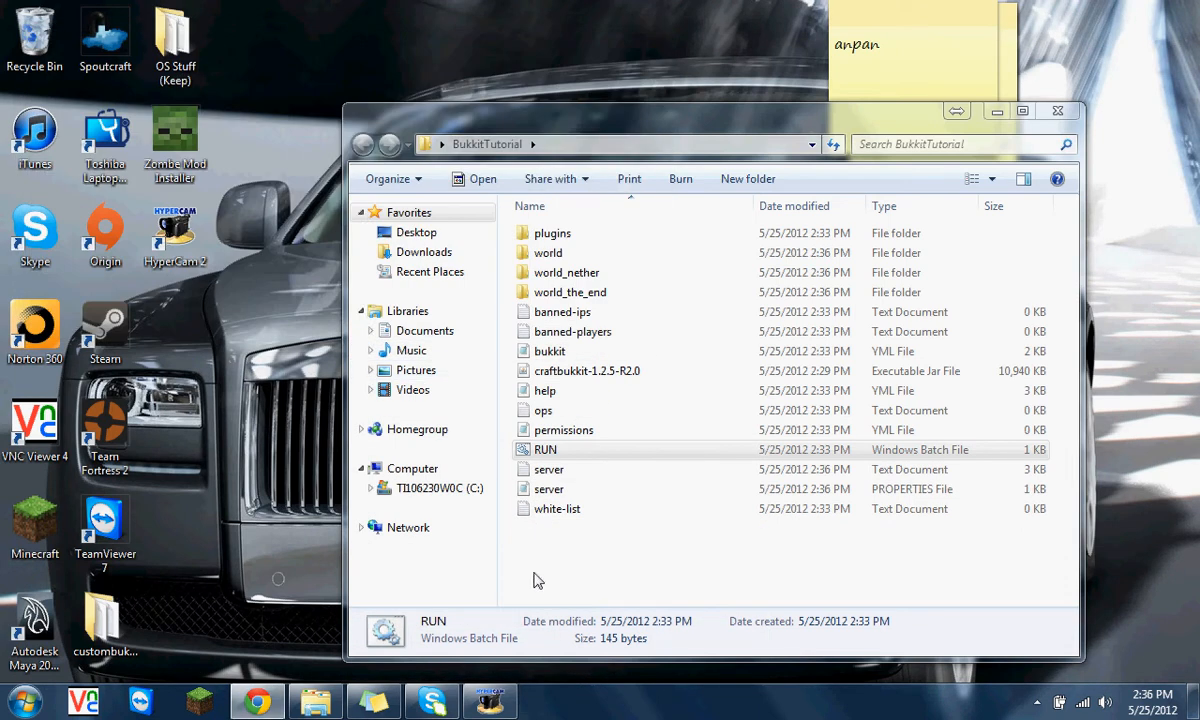
Step: Open the server.properties file from the BukkitTutorial folder in Notepad++ and set allow-nether to false
left_click(508, 545)
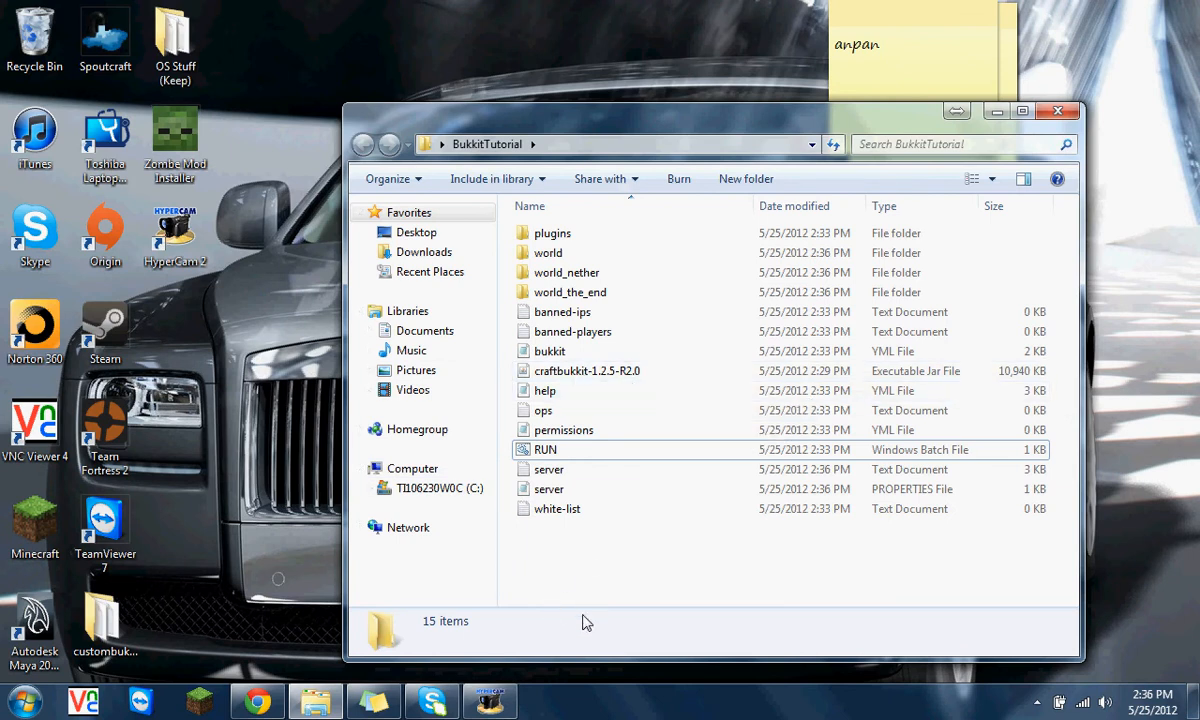
right_click(580, 489)
left_click(683, 207)
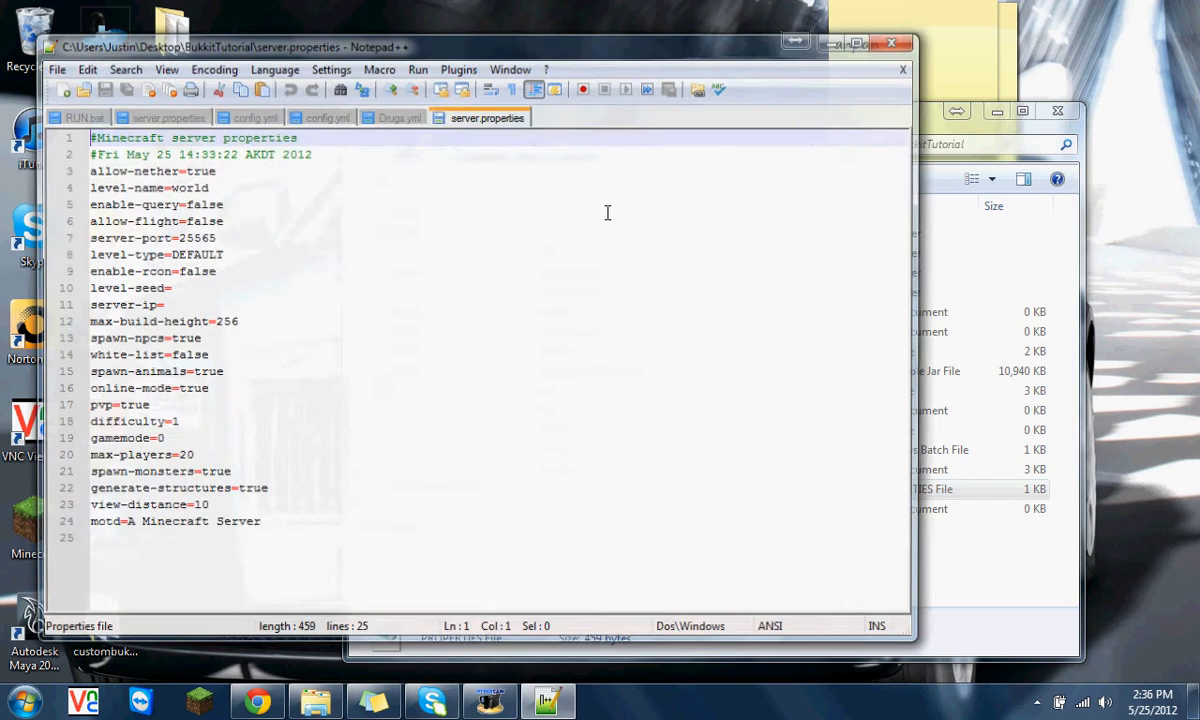
left_click(205, 170)
key("BackSpace")
key("BackSpace")
key("BackSpace")
key("BackSpace")
type("f")
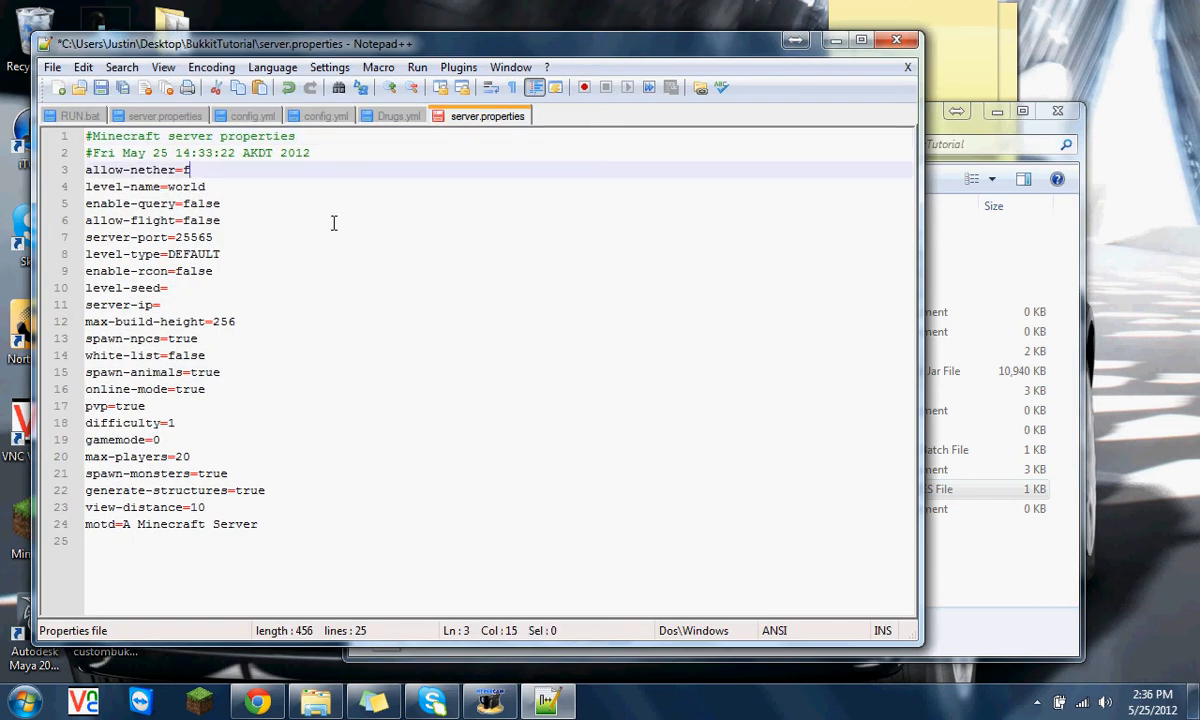
type("alse")
Step: Set allow-flight to true in server.properties
left_click(220, 216)
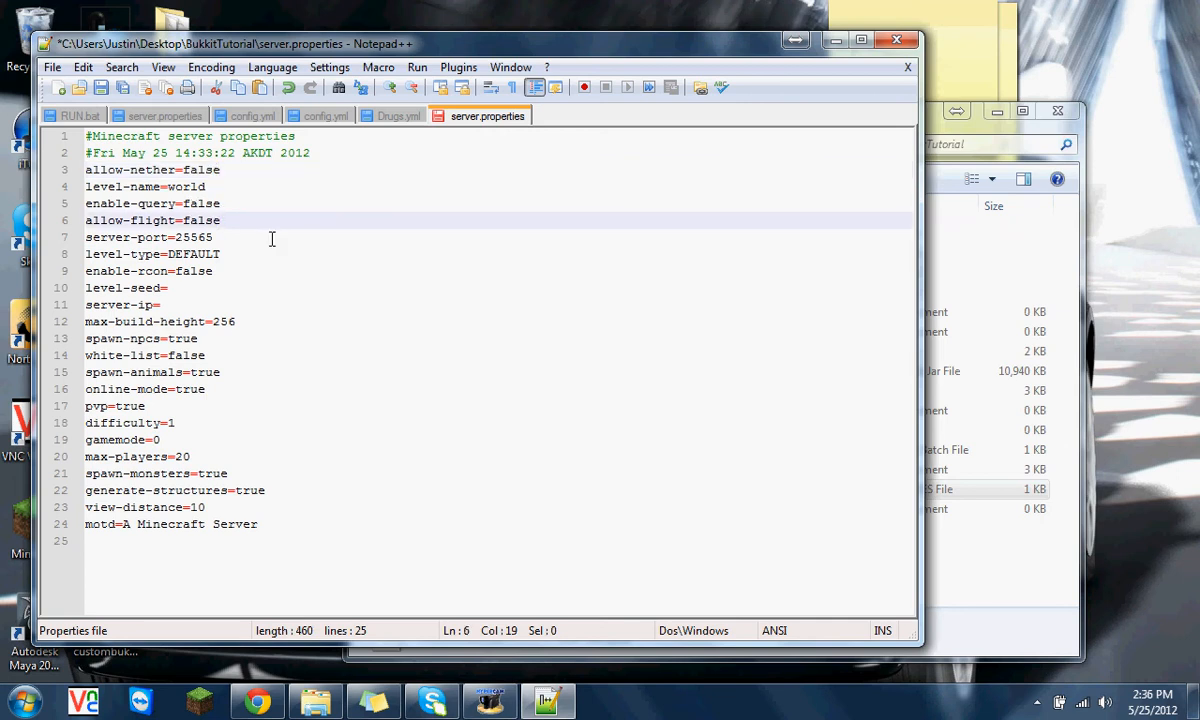
key("BackSpace")
key("BackSpace")
type("true")
Step: Set server-port to 25566 in server.properties to match the forwarded router port
left_click(205, 237)
left_click_drag(190, 237, 212, 237)
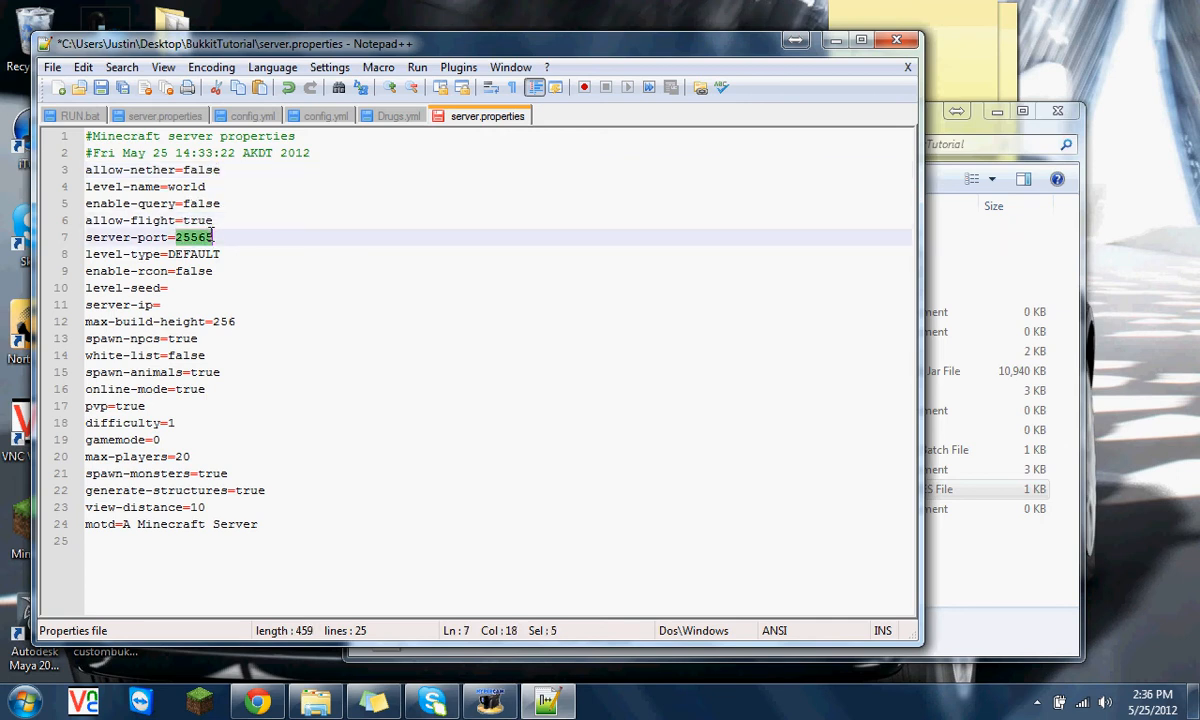
left_click(216, 237)
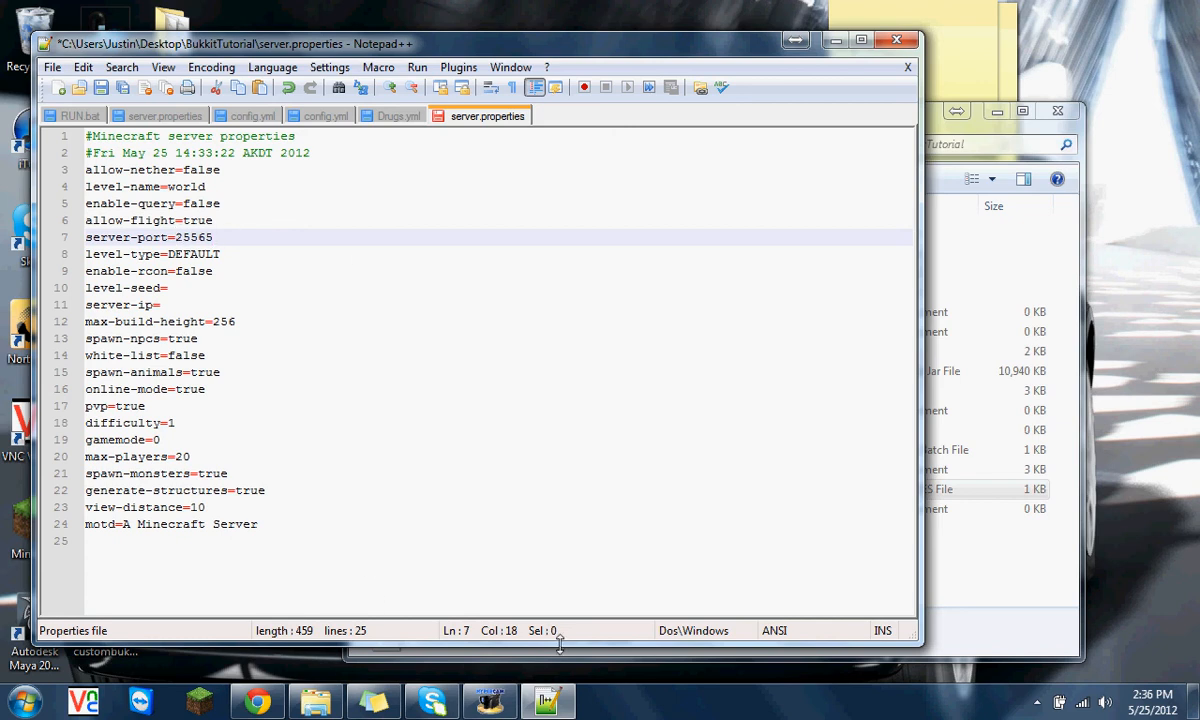
left_click_drag(216, 237, 182, 237)
left_click(216, 237)
key("BackSpace")
Step: Leave server-ip blank and set white-list to true in server.properties
left_click_drag(190, 304, 86, 301)
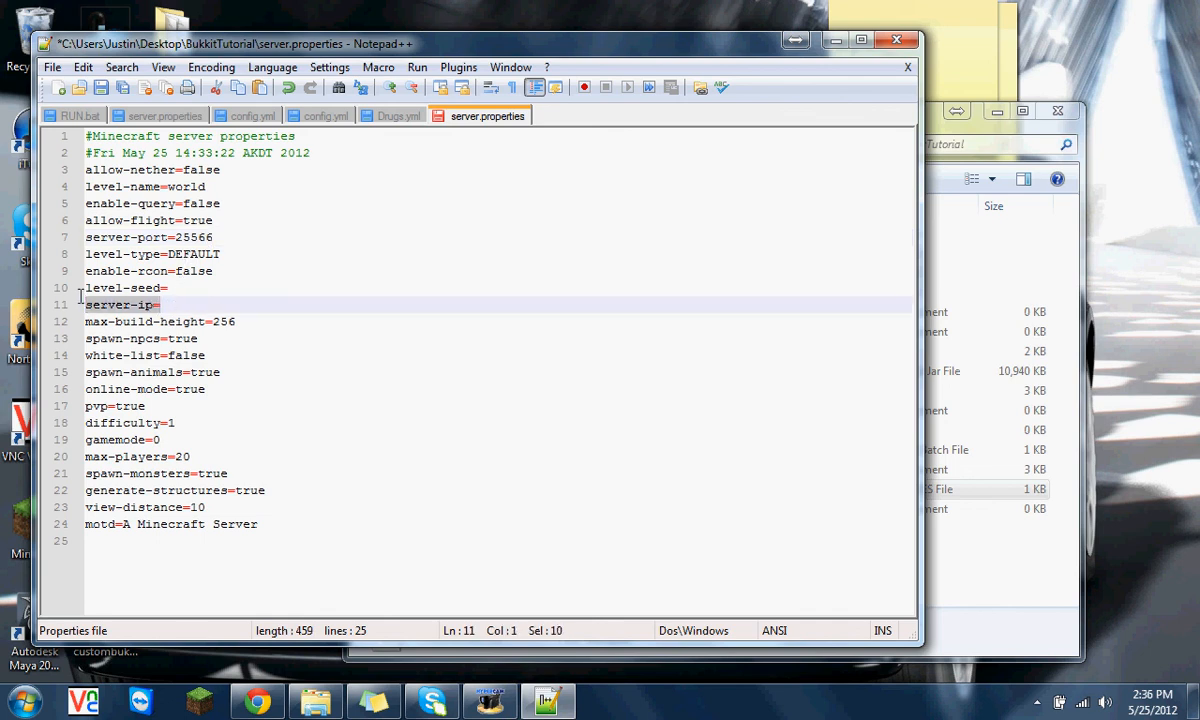
left_click(198, 303)
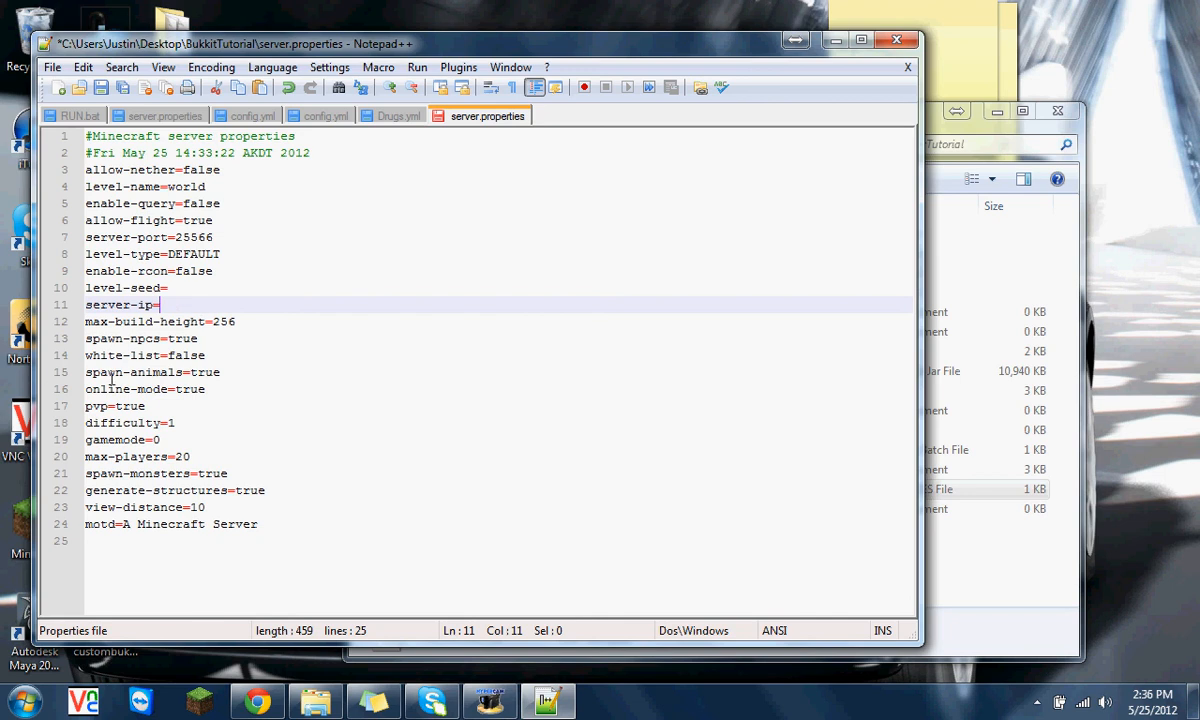
left_click(355, 352)
key("BackSpace")
key("BackSpace")
key("BackSpace")
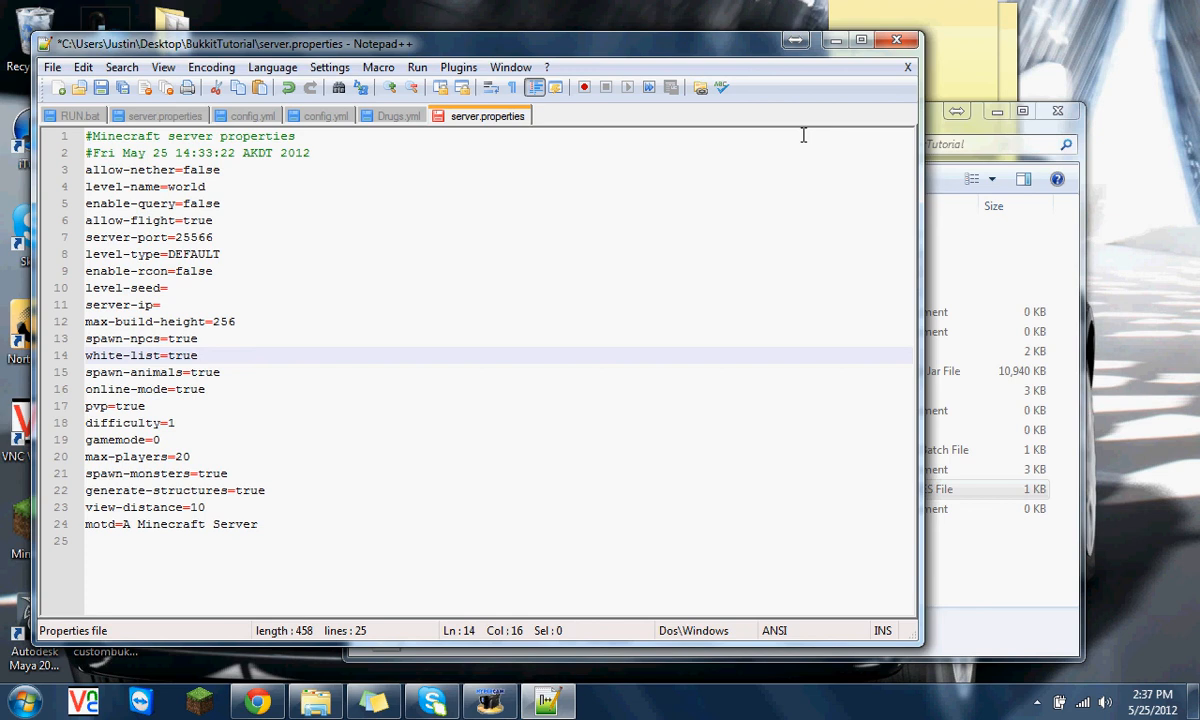
Step: Replace the motd text with "Tutorial Server", then close Notepad++ and save the changes to server.properties
left_click_drag(258, 524, 122, 524)
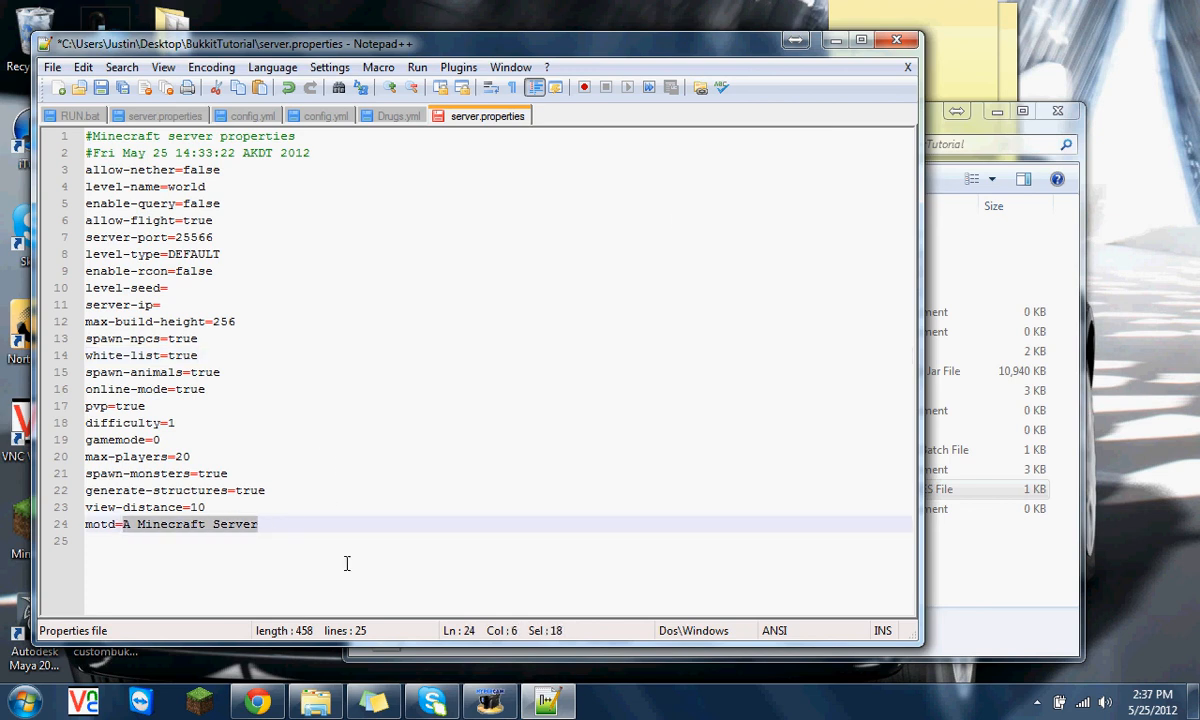
key("BackSpace")
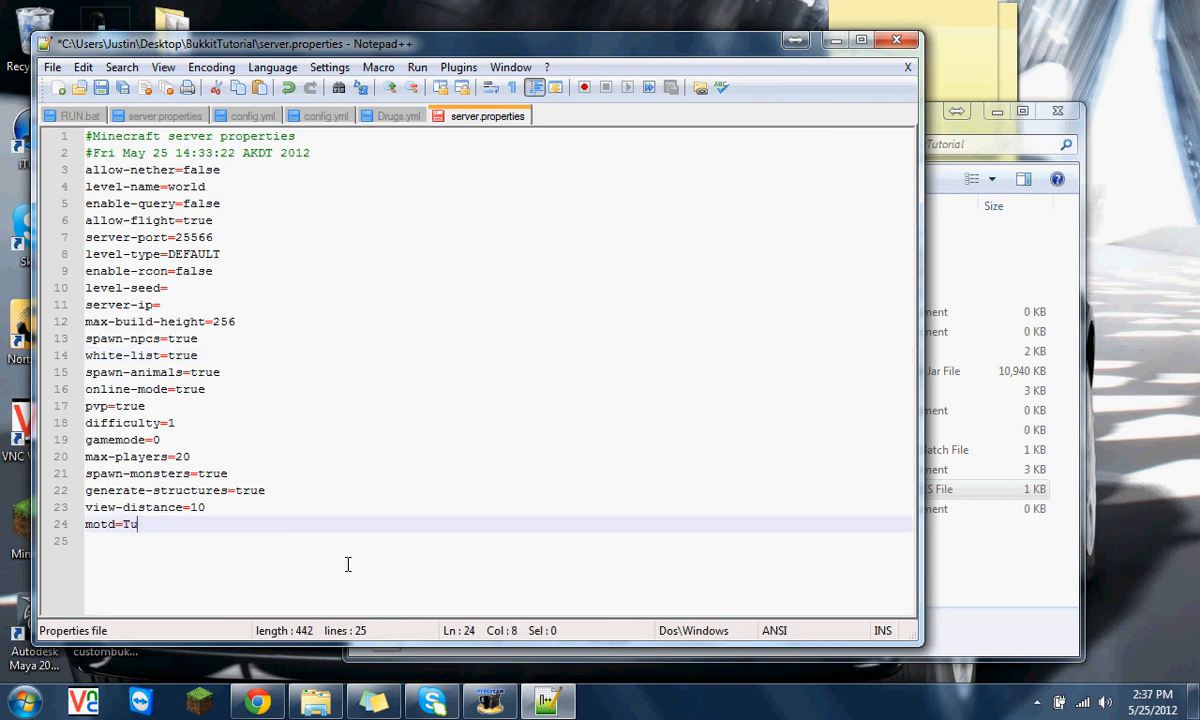
type("Tutorial Server")
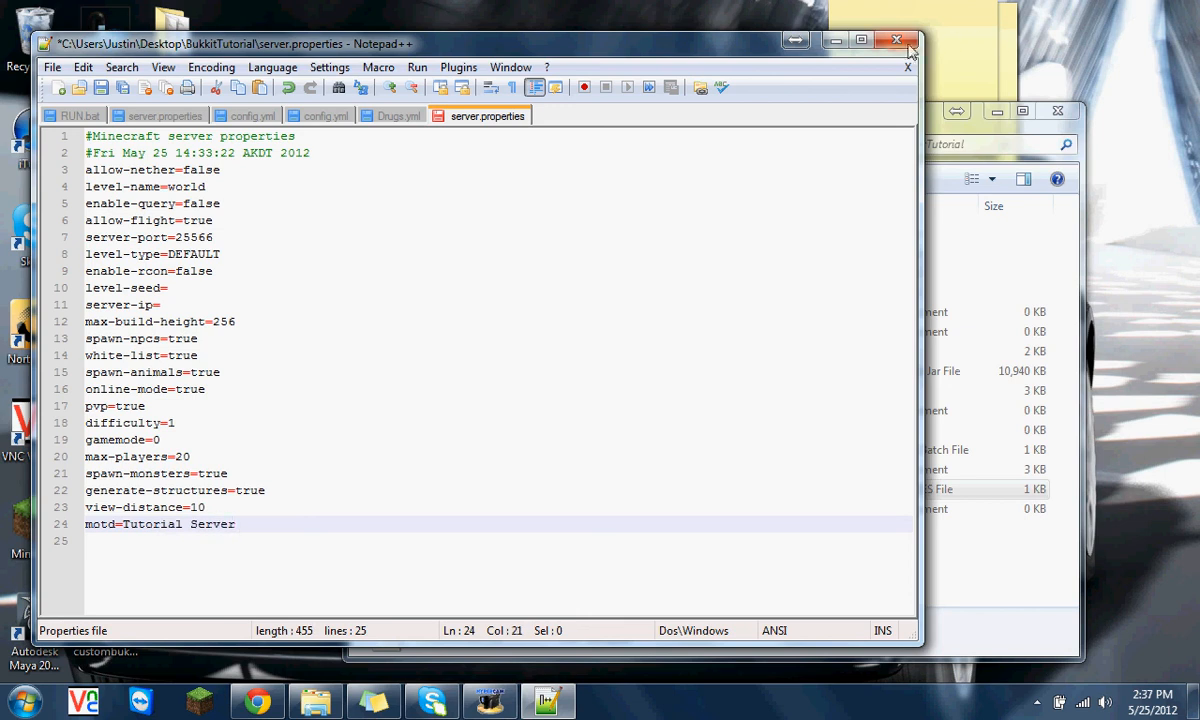
left_click(897, 41)
left_click(526, 401)
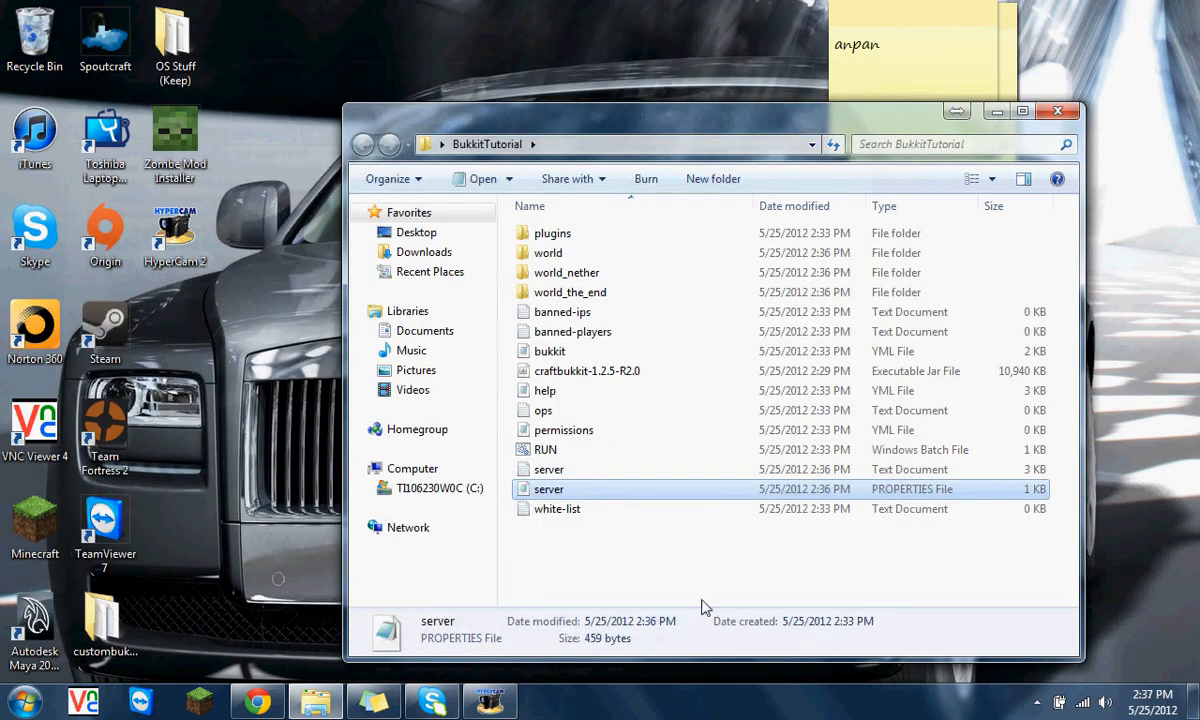
Step: Open the white-list text file, enter the player's Minecraft username, save it and close Notepad
double_click(552, 509)
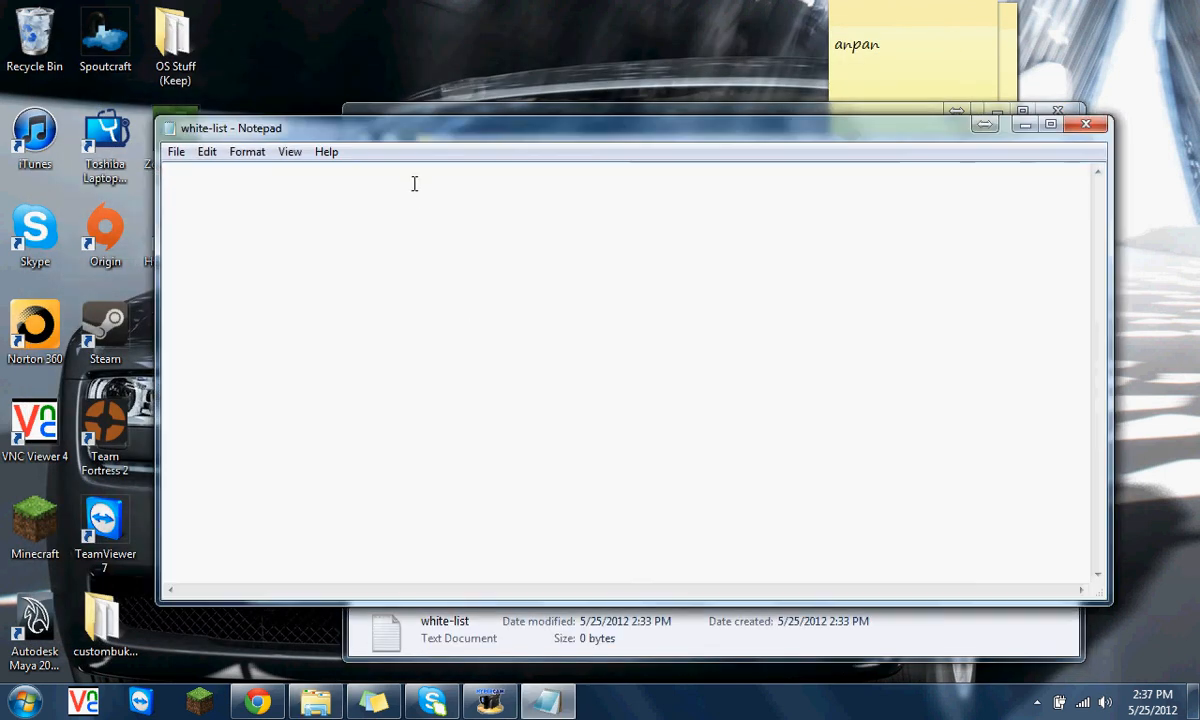
type("ironsmith123")
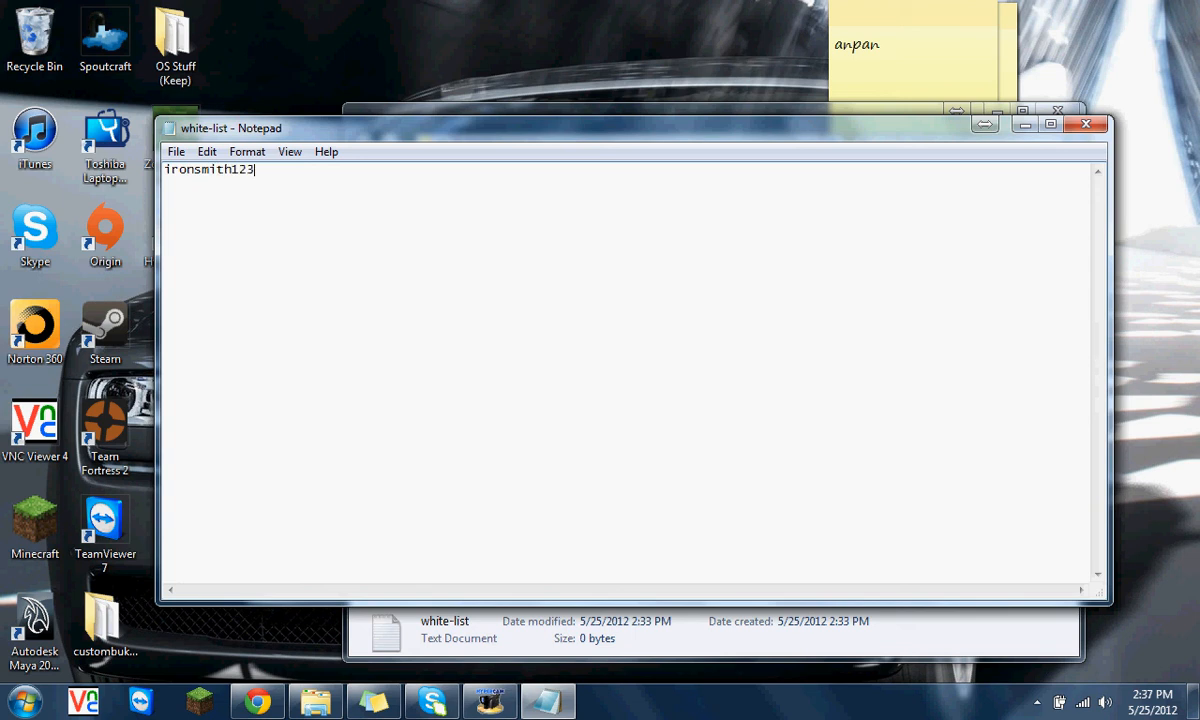
key("ctrl+s")
left_click(1086, 124)
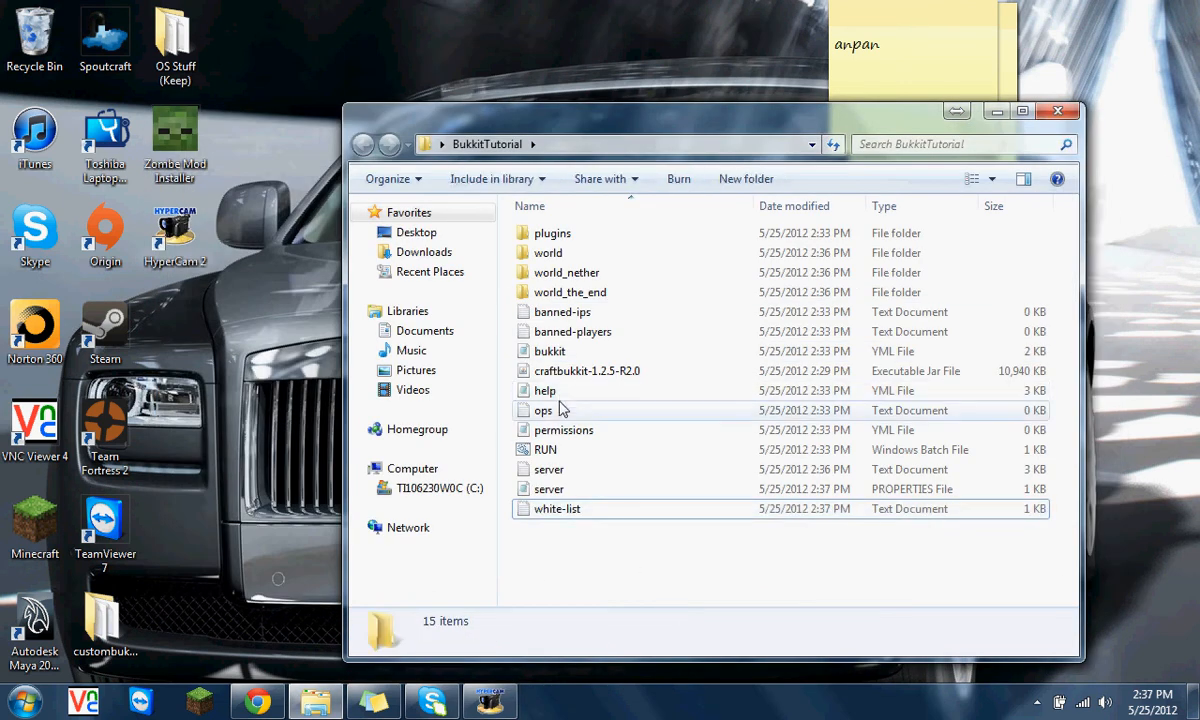
Step: Open the ops text file, enter the player's Minecraft username as an operator, save it and close Notepad
double_click(543, 410)
type("iro")
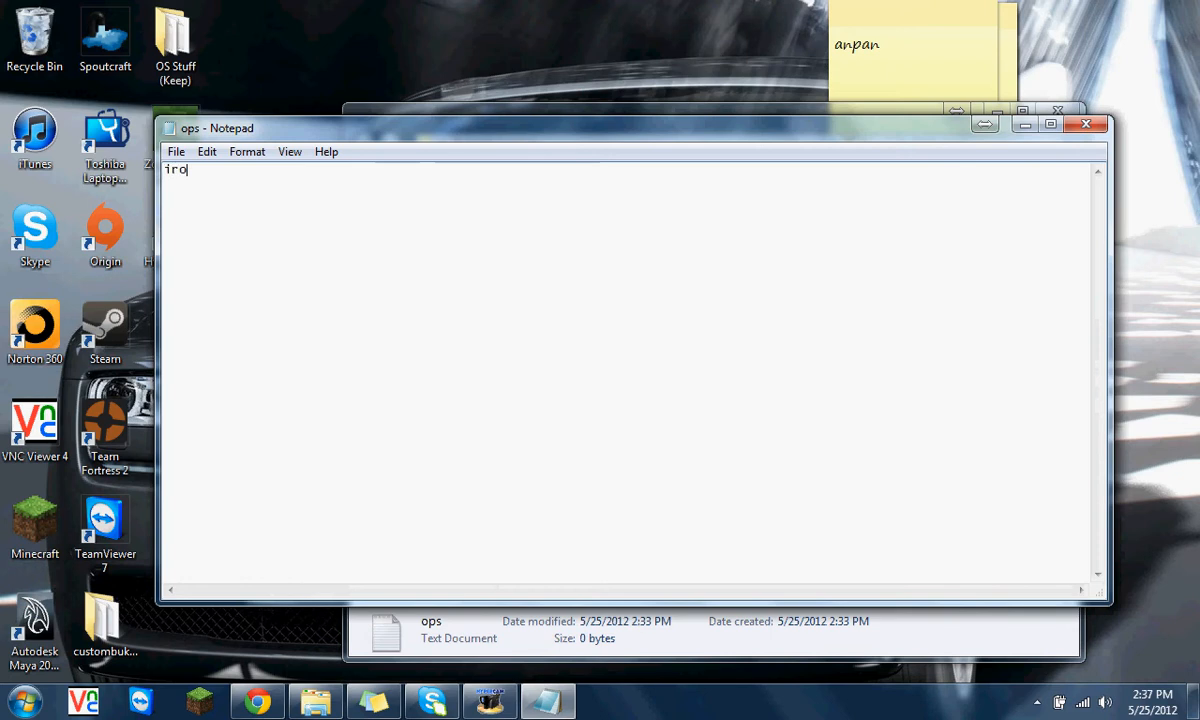
type("nsmith123")
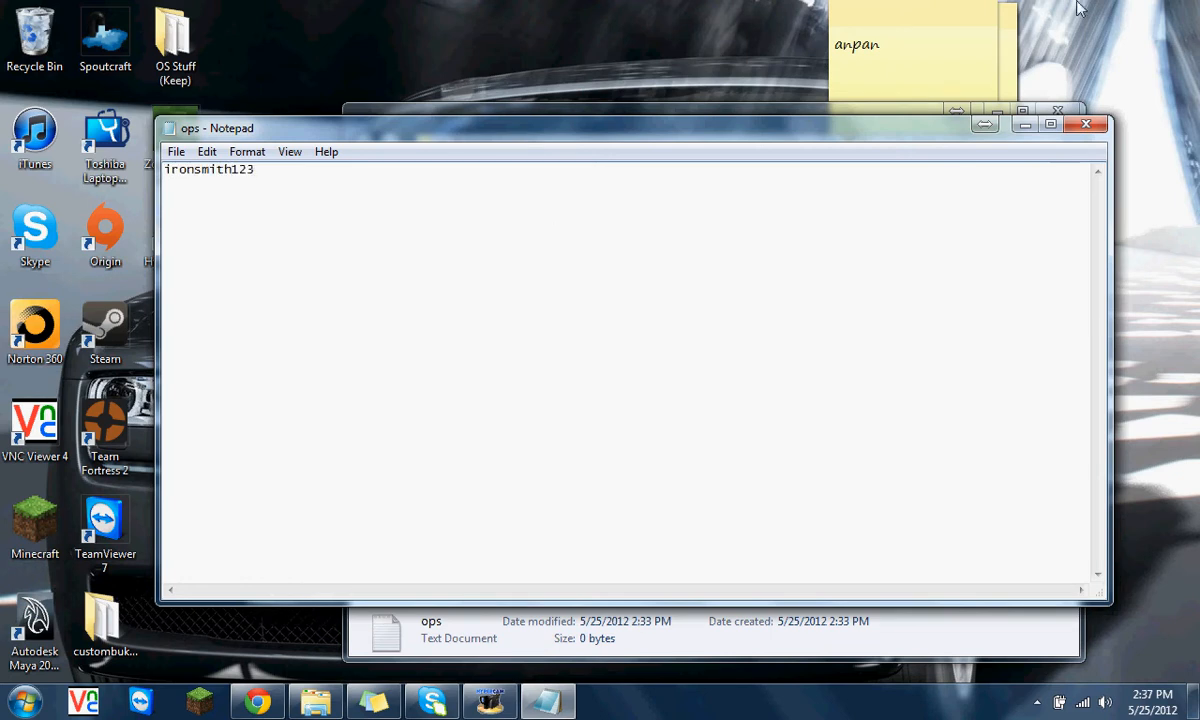
key("ctrl+s")
left_click(1086, 124)
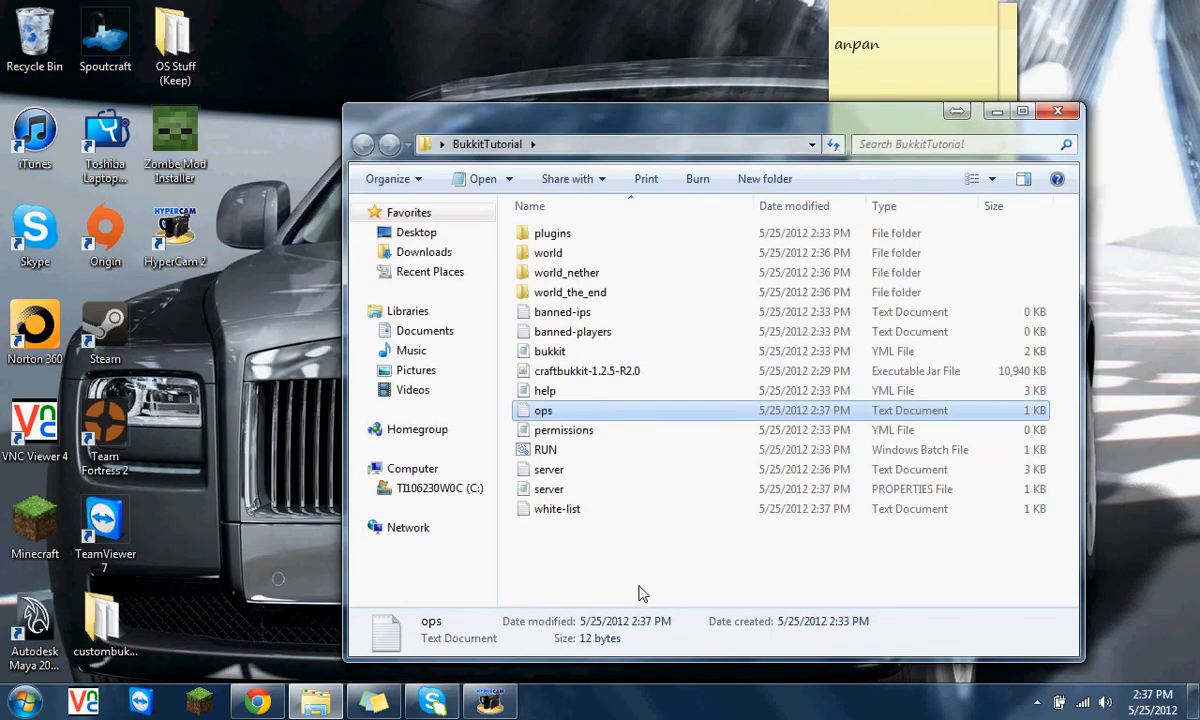
Step: Open bukkit.yml in Notepad++, set allow-end to false, then close the editor and save the file
left_click(603, 296)
left_click(601, 353)
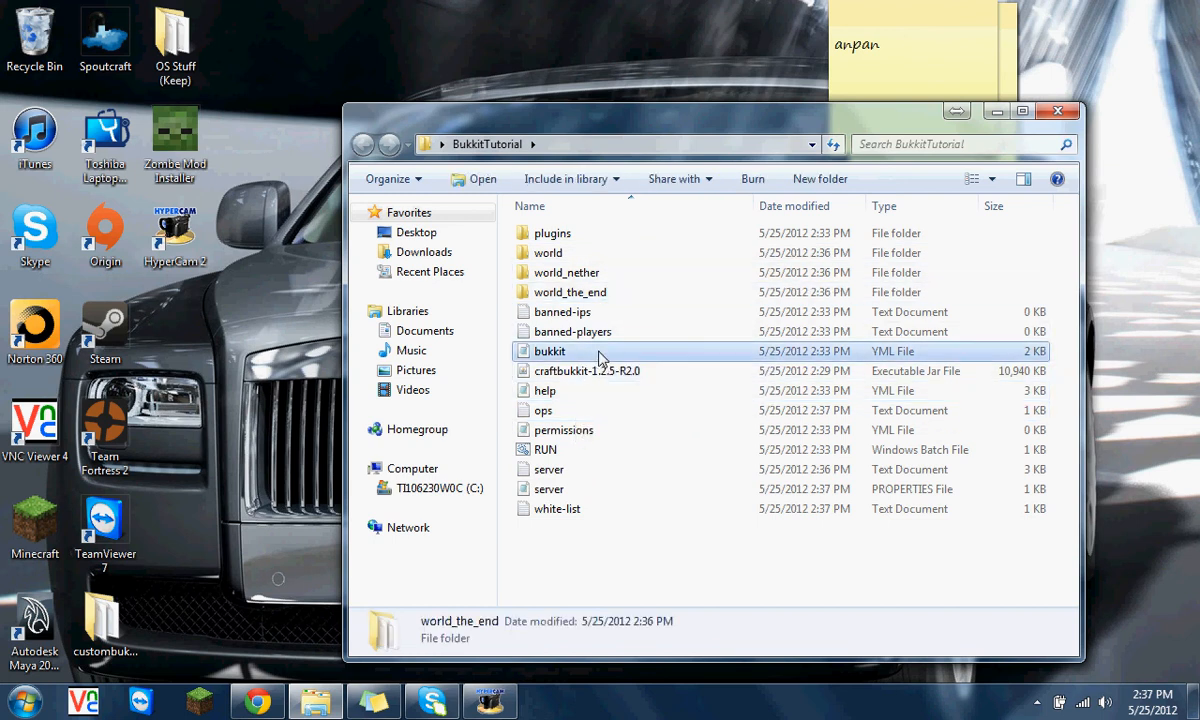
right_click(601, 355)
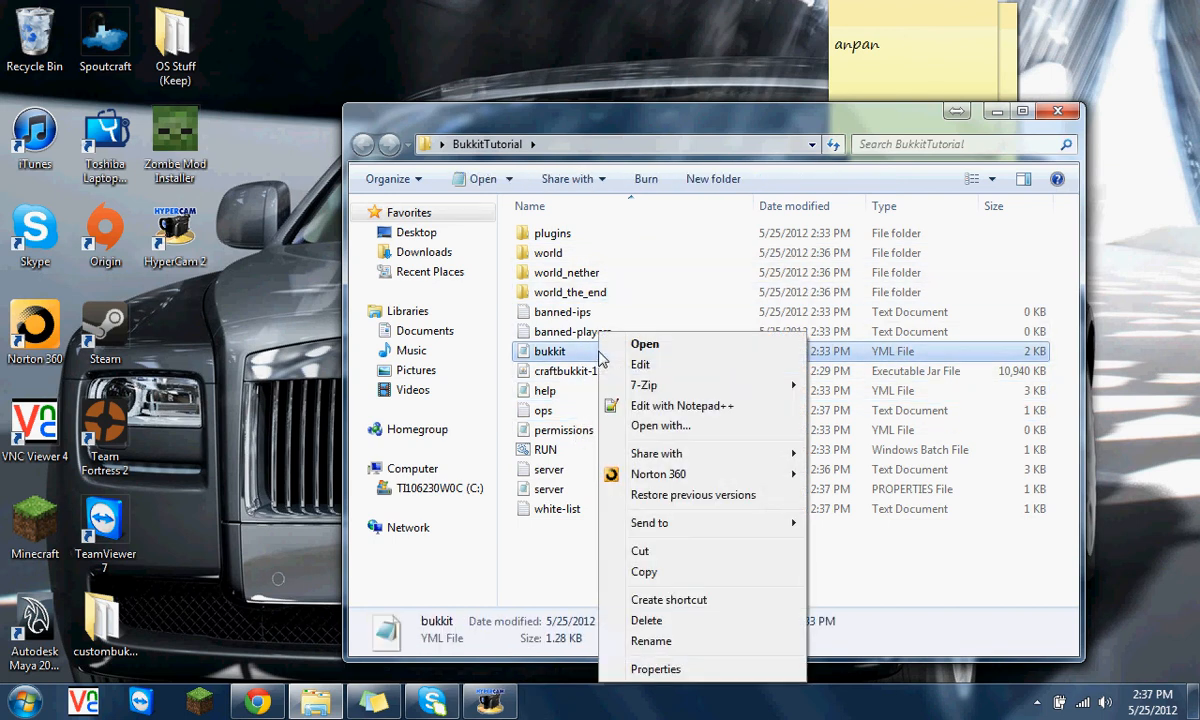
left_click(700, 404)
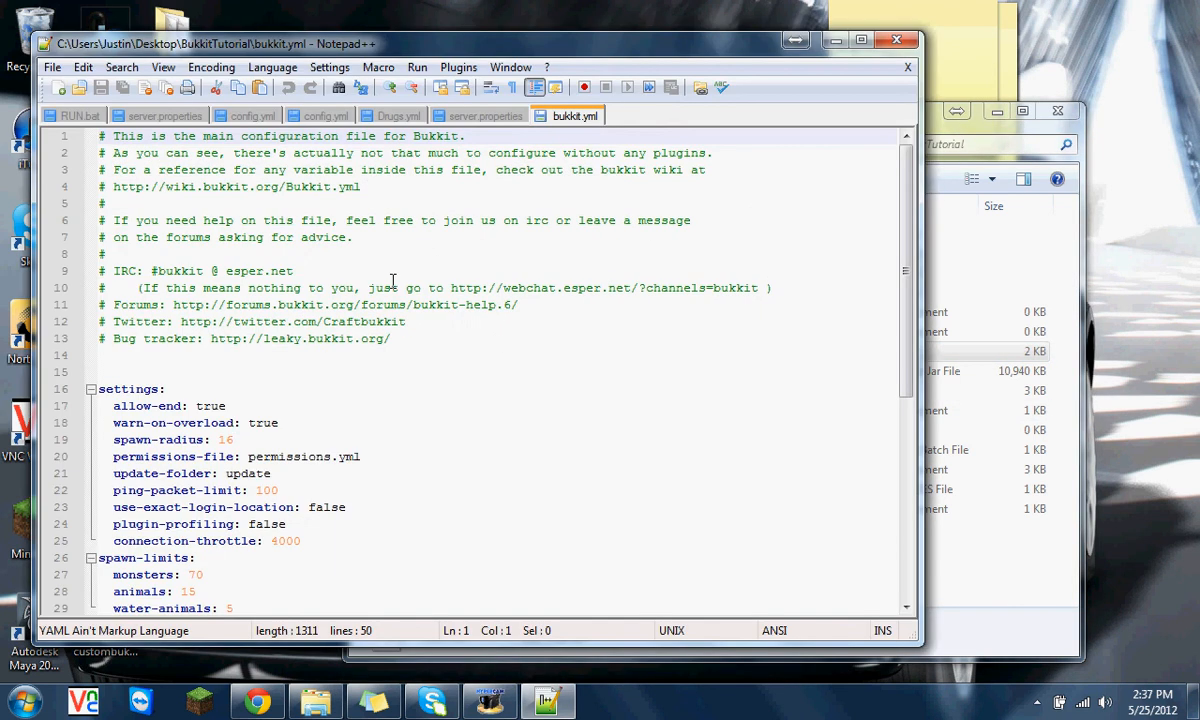
left_click(227, 405)
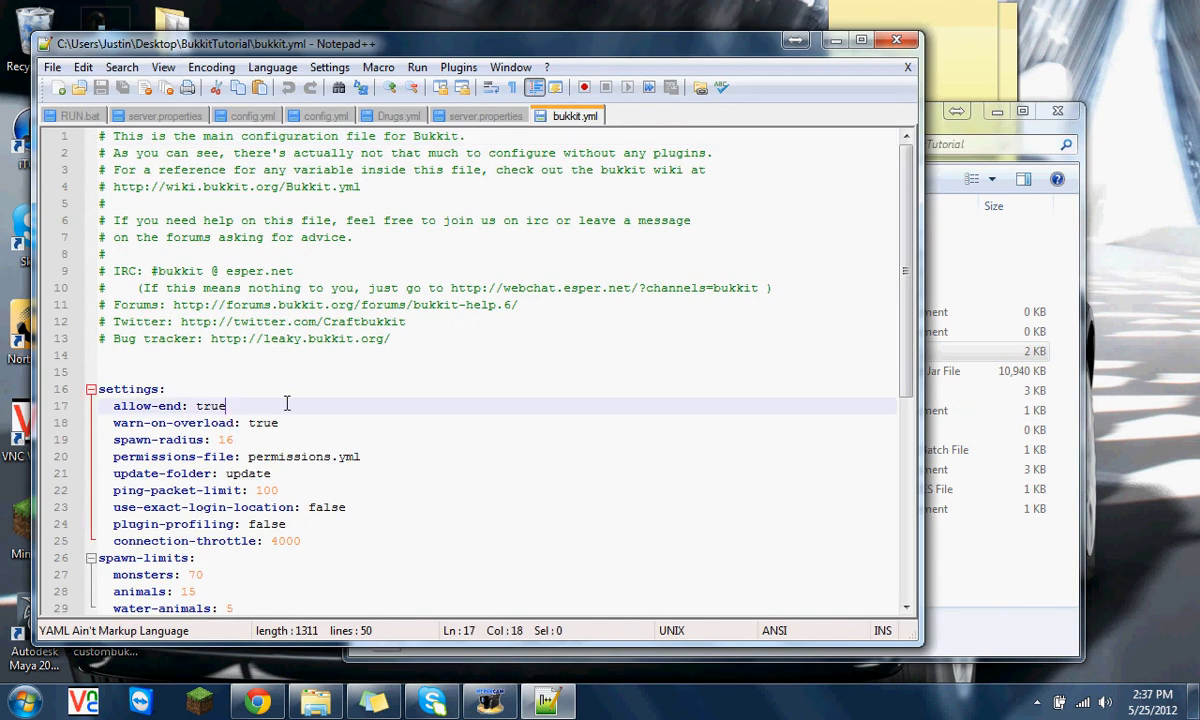
key("BackSpace")
key("BackSpace")
key("BackSpace")
type("false")
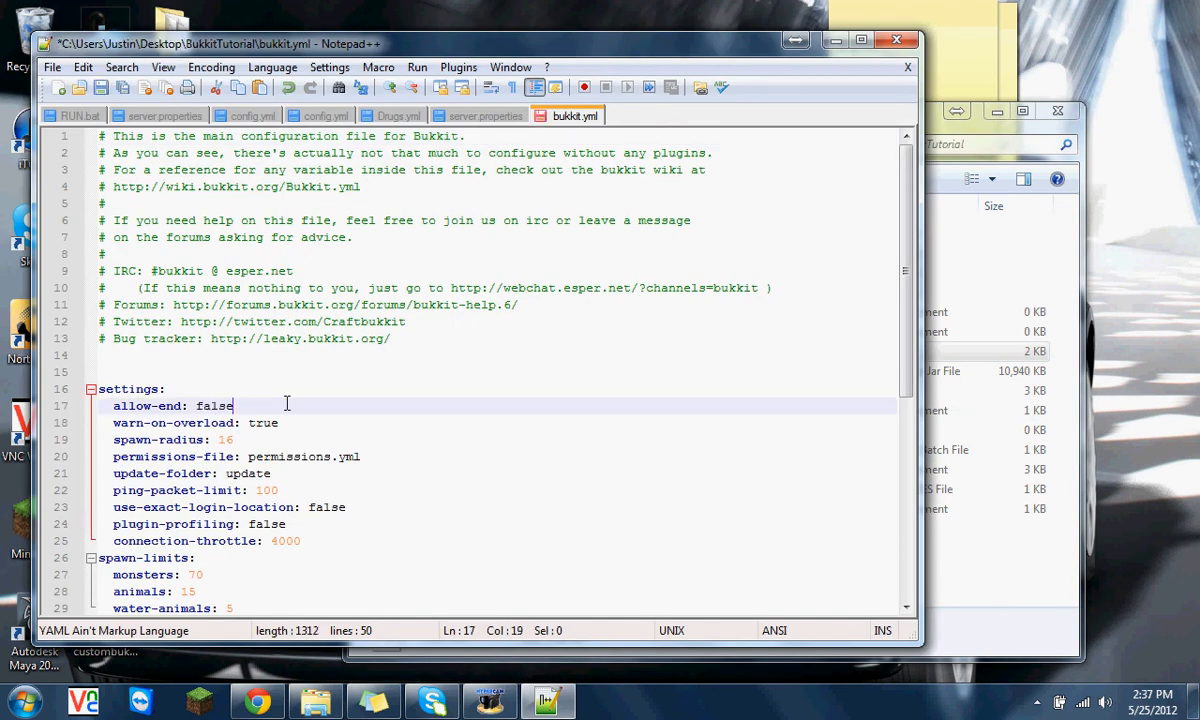
left_click(896, 40)
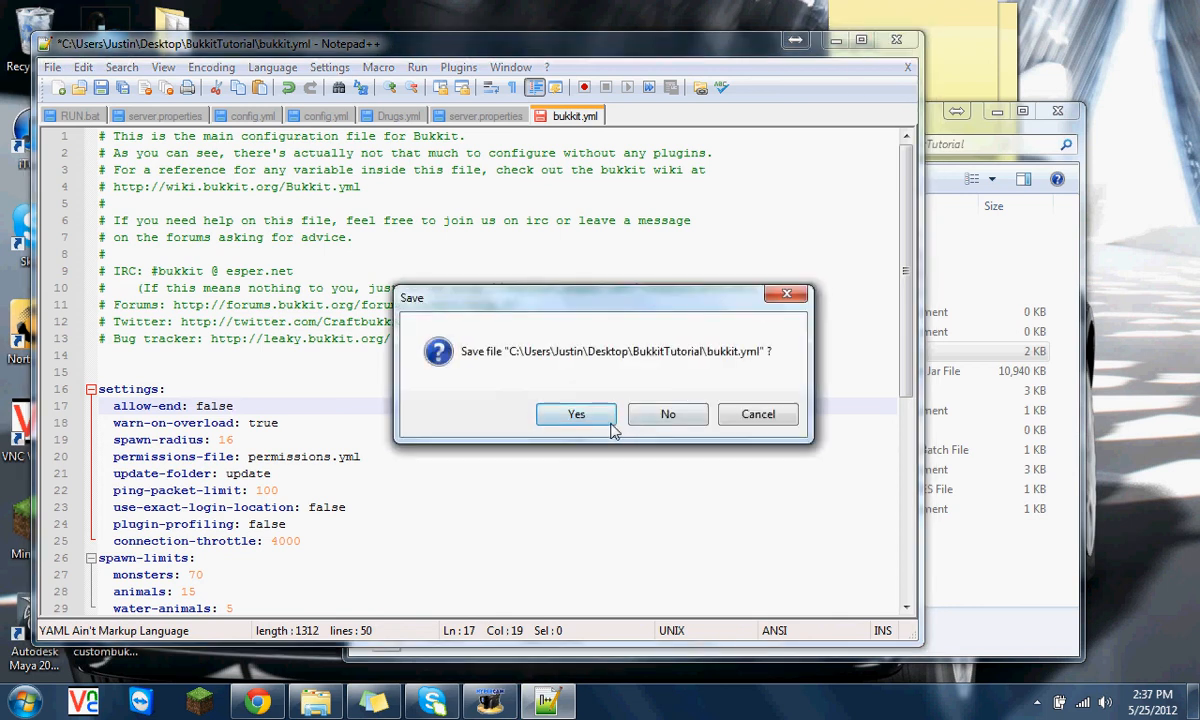
left_click(580, 413)
Step: Delete the world_nether and world_the_end folders from the BukkitTutorial folder
left_click(620, 273)
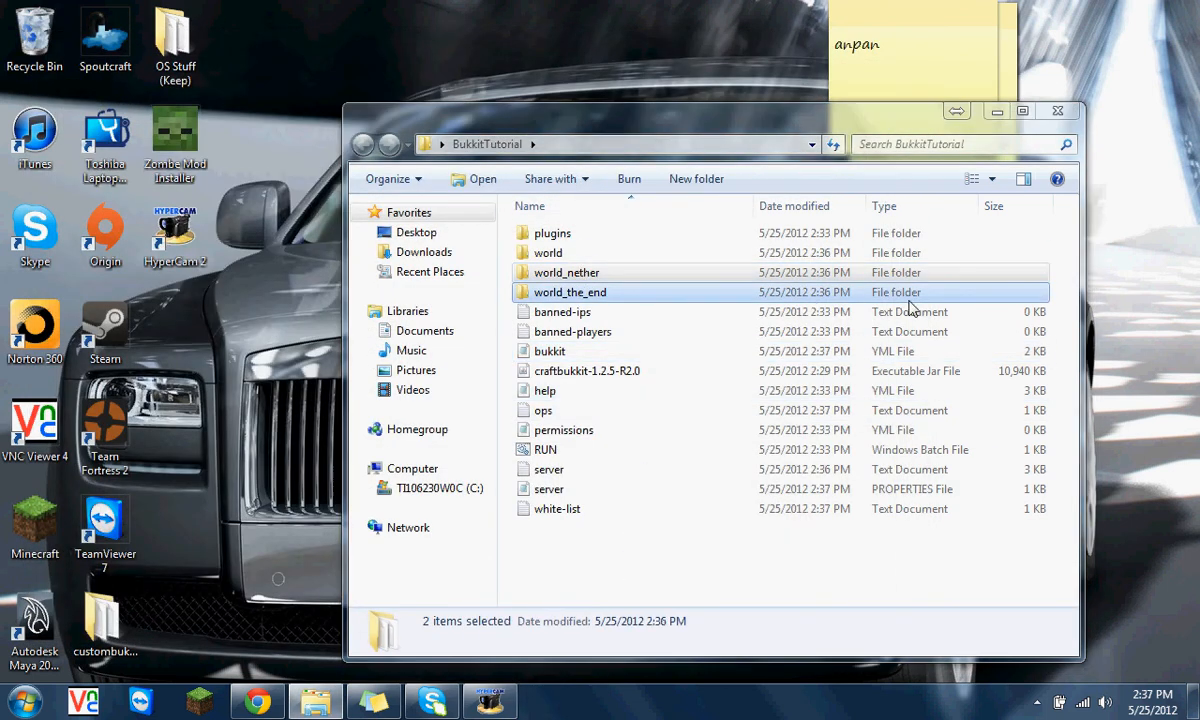
key("Delete")
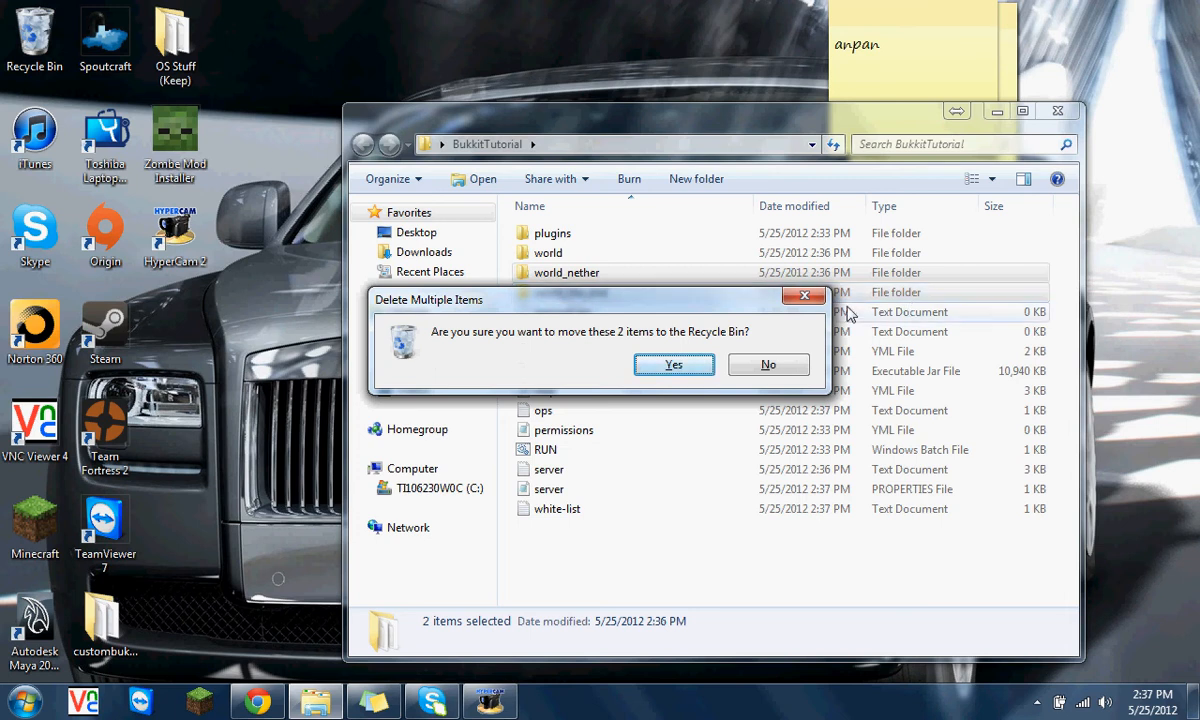
left_click(686, 364)
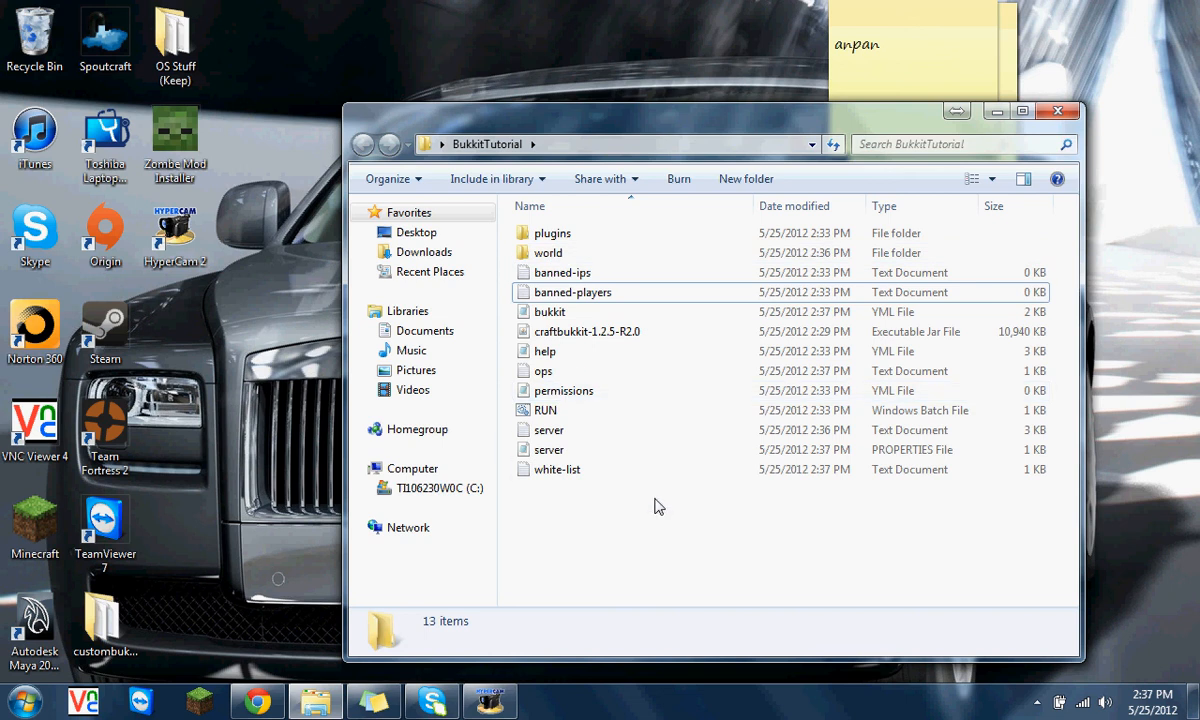
Step: Start the server with the RUN batch file and minimize the BukkitTutorial folder window
left_click(575, 410)
double_click(575, 410)
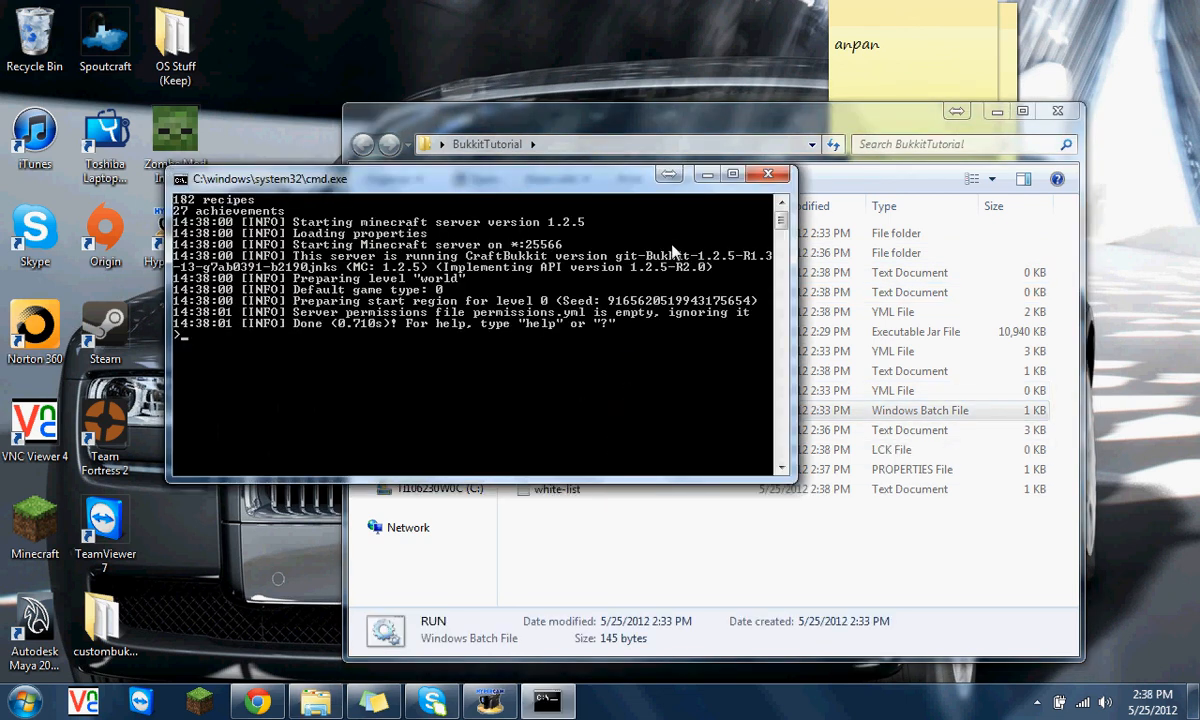
left_click(690, 598)
left_click(996, 111)
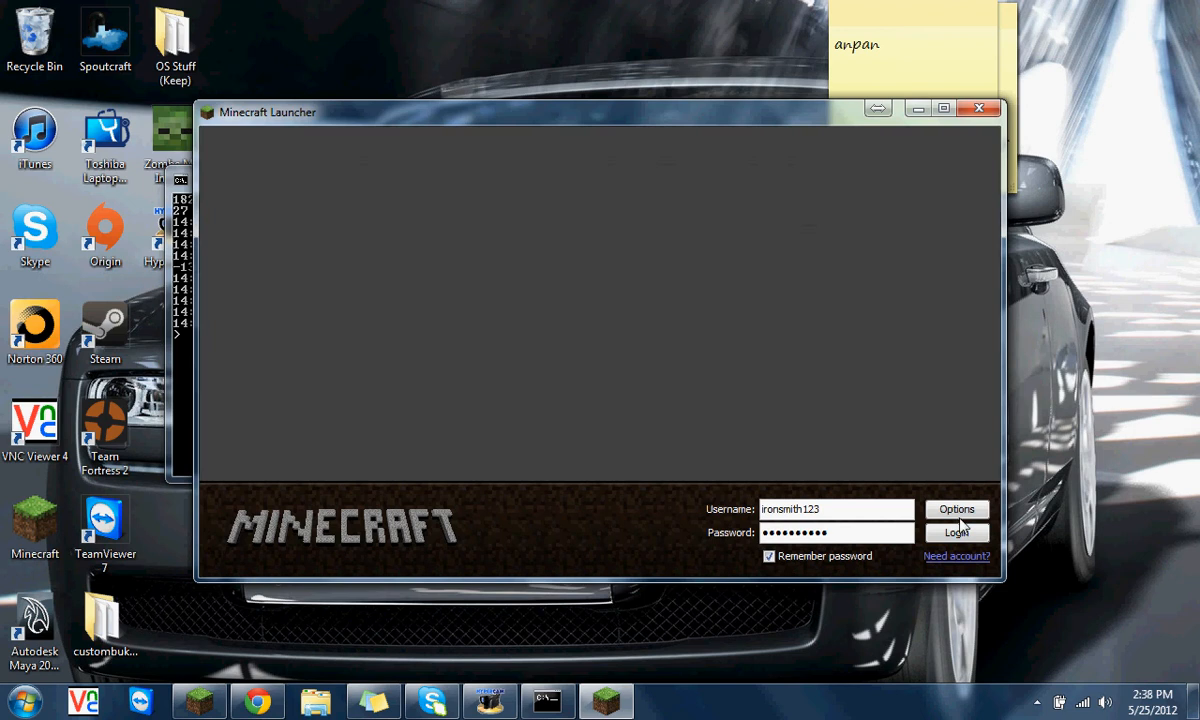
Step: Log in to Minecraft with the remembered account and start adding a new multiplayer server
left_click(963, 535)
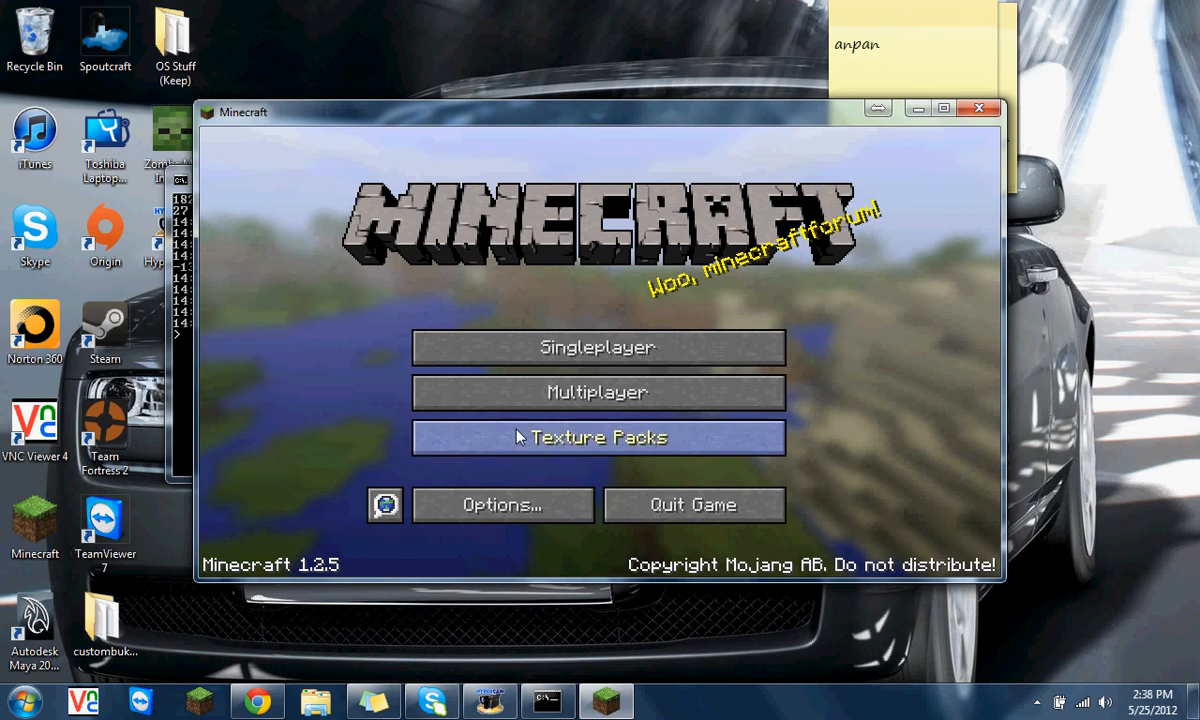
left_click(590, 396)
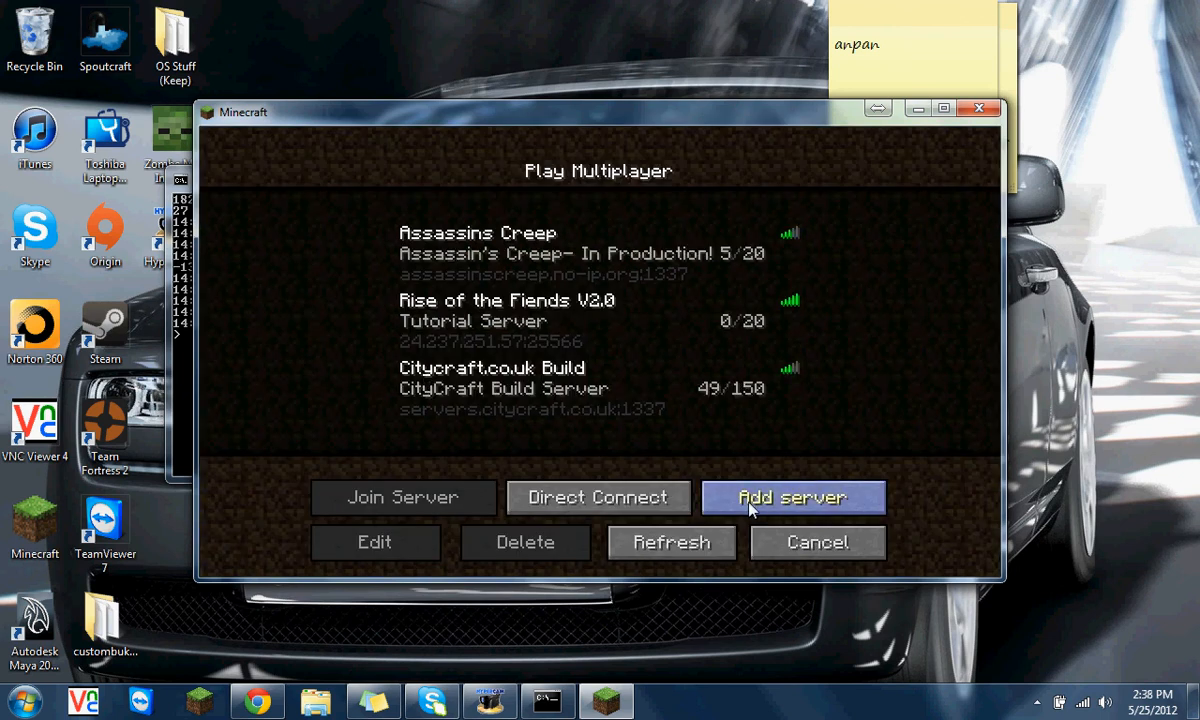
left_click(810, 500)
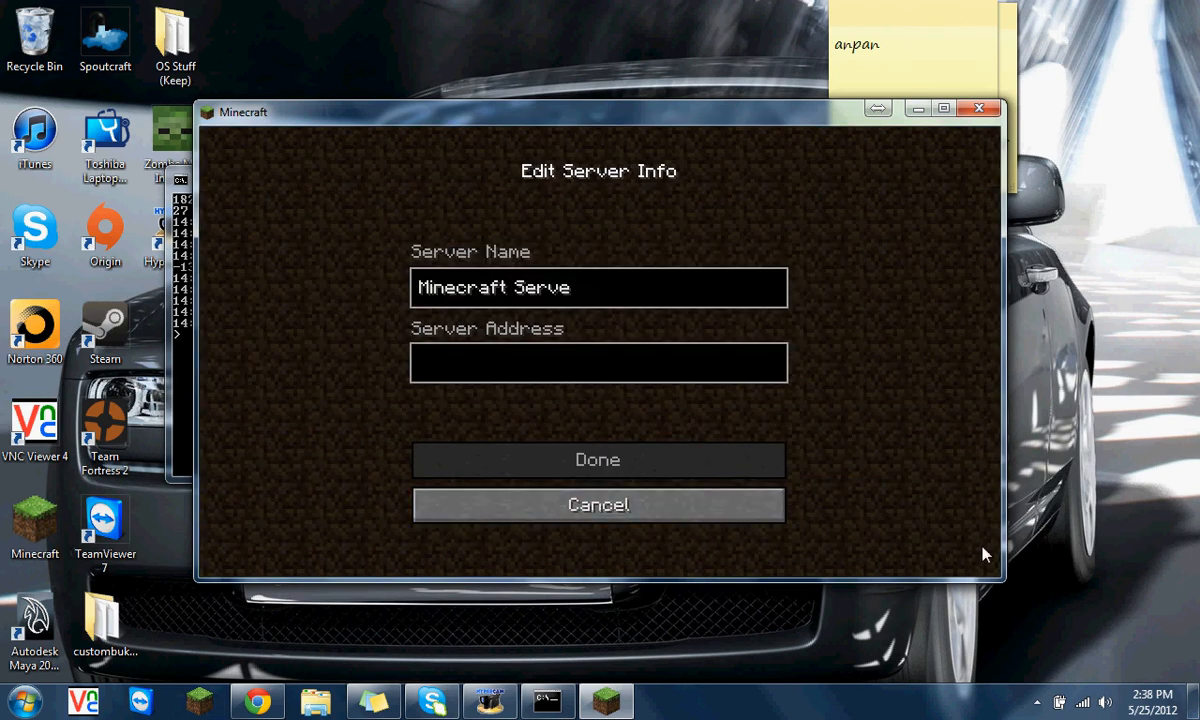
key("BackSpace")
key("BackSpace")
key("BackSpace")
key("BackSpace")
key("BackSpace")
key("BackSpace")
key("BackSpace")
key("BackSpace")
key("BackSpace")
key("BackSpace")
key("BackSpace")
key("BackSpace")
key("BackSpace")
key("BackSpace")
key("BackSpace")
type("Tutorial")
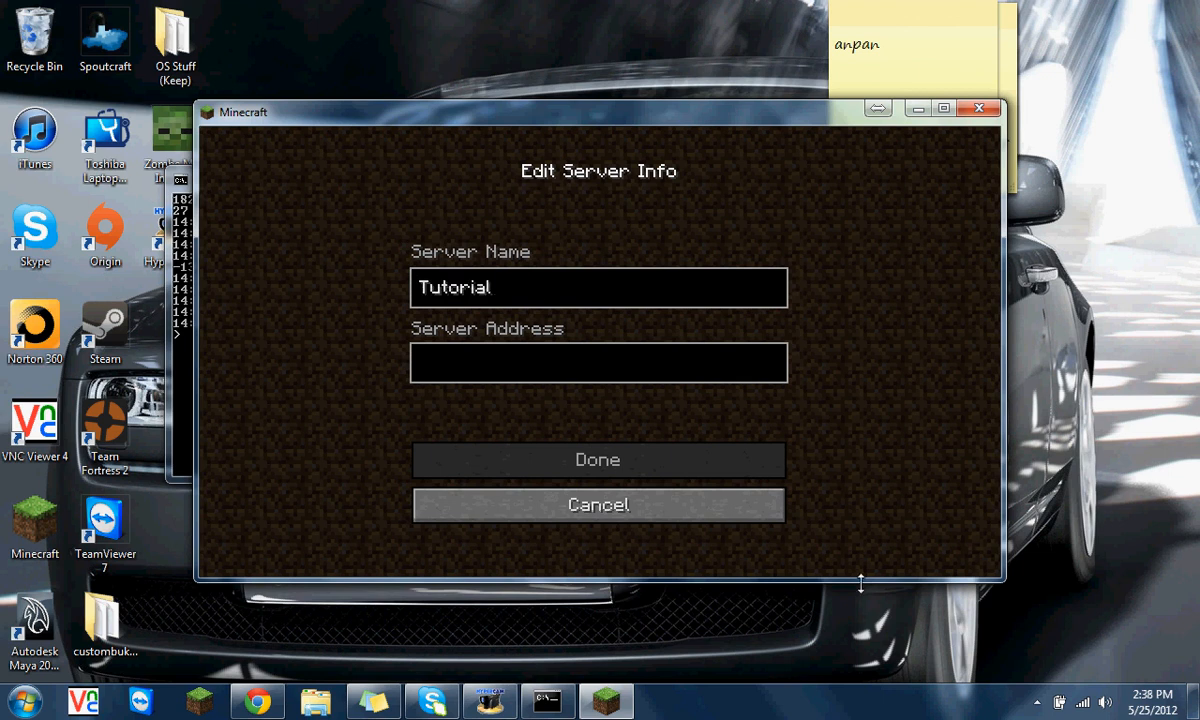
left_click(487, 378)
type("24.237")
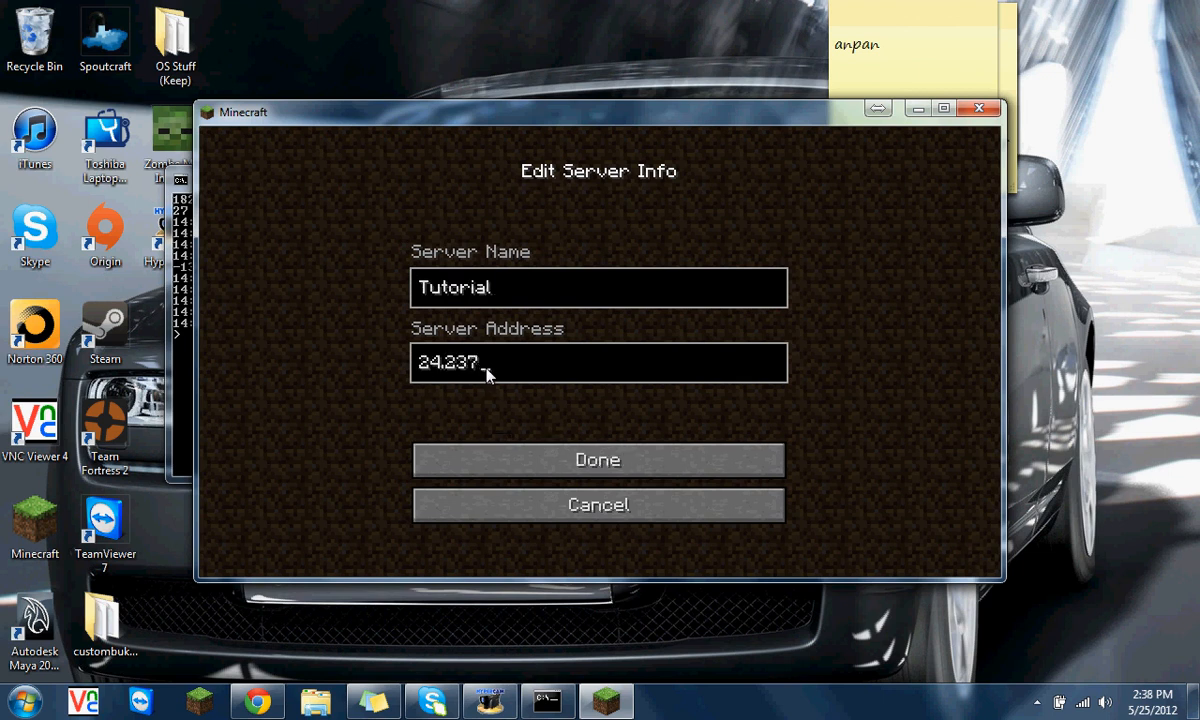
type(".251.57:2")
type("5566")
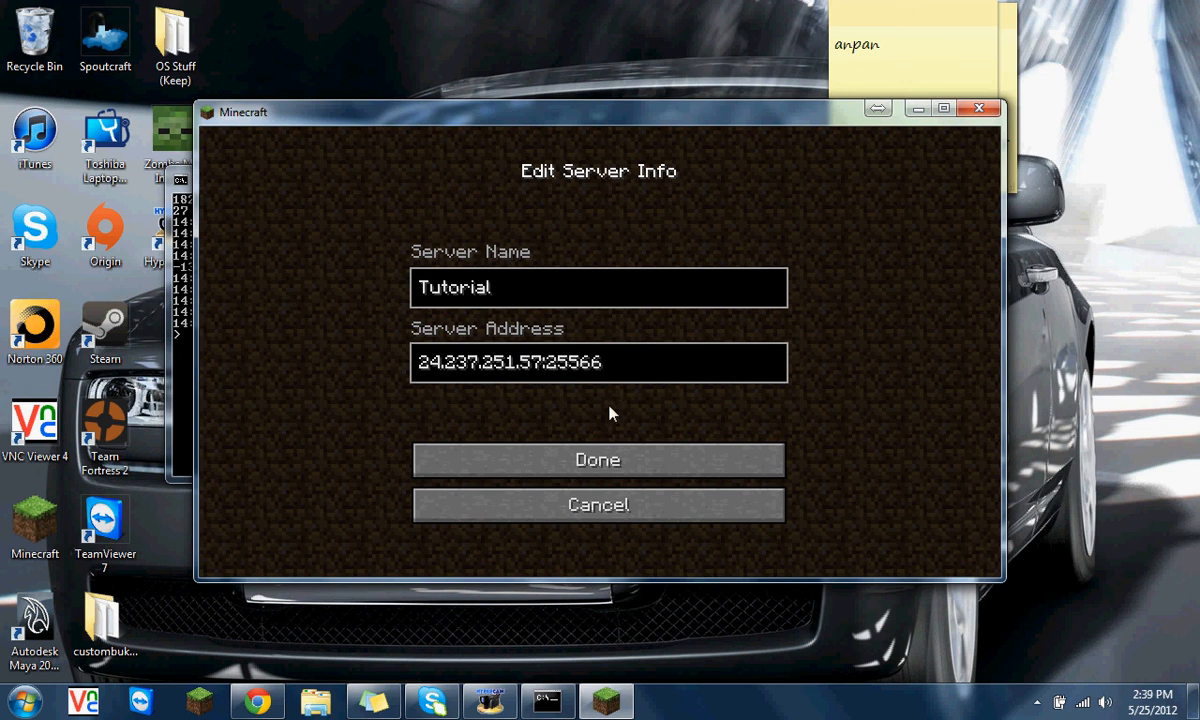
left_click(604, 462)
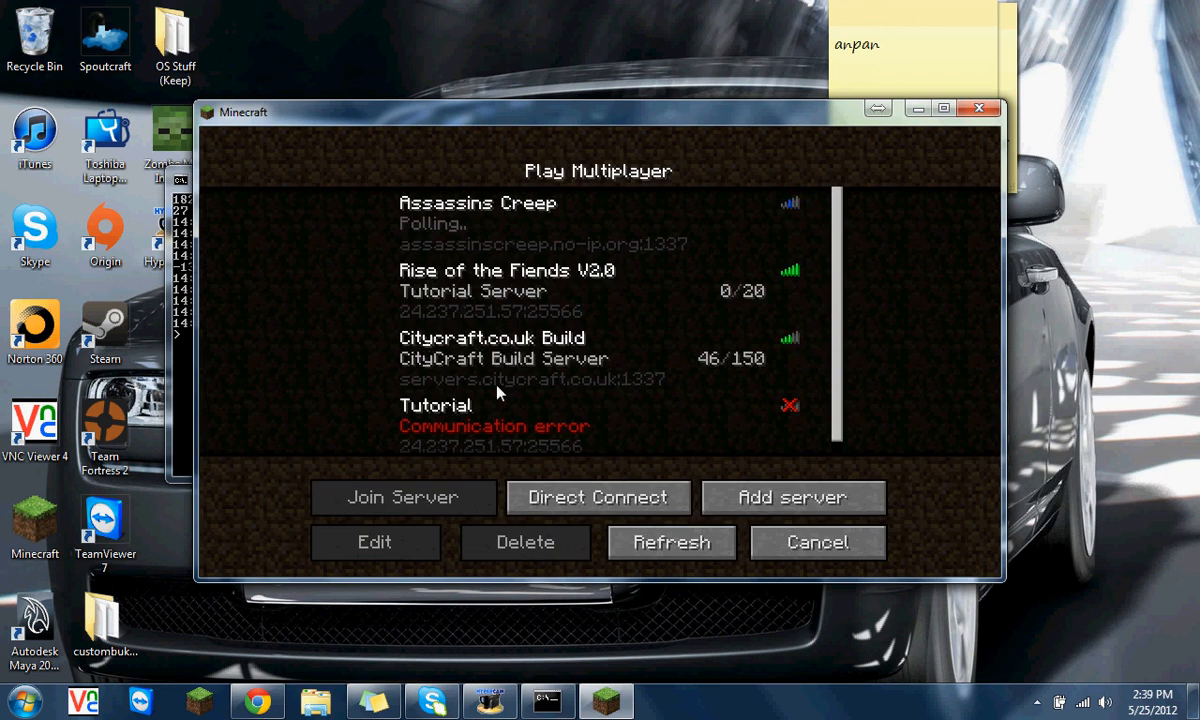
Step: Delete the "Rise of the Fiends V2.0" entry from the multiplayer server list
scroll(548, 344, "down", 1)
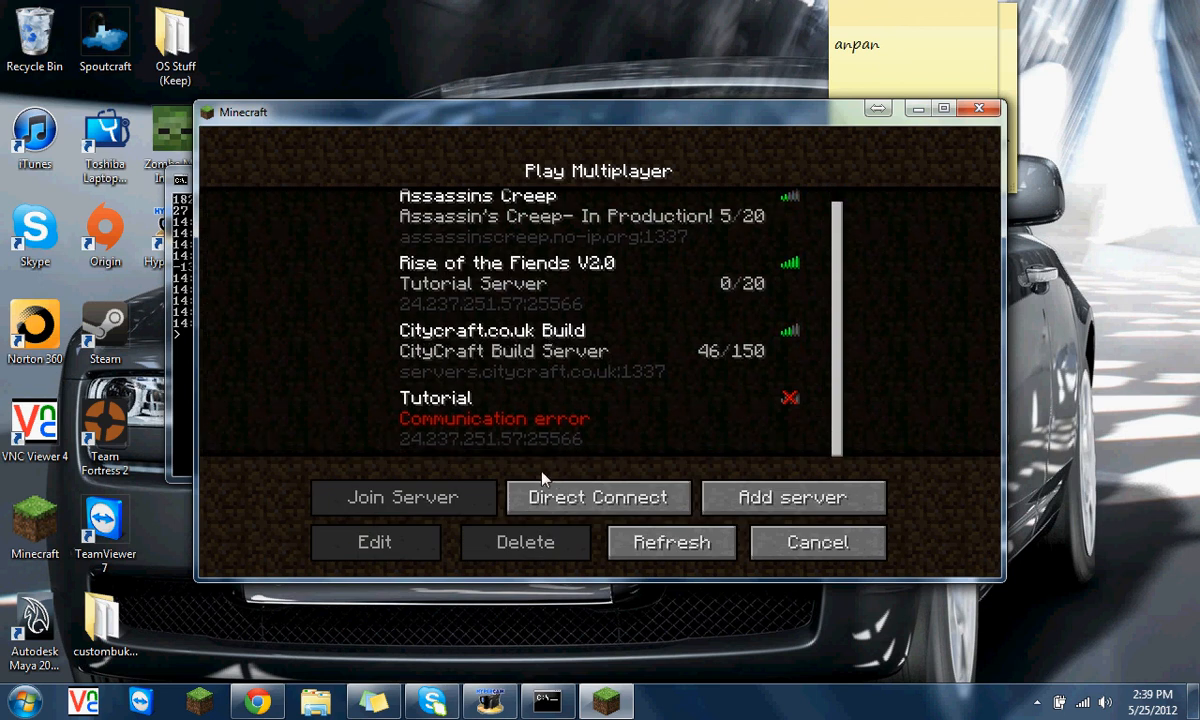
left_click(559, 272)
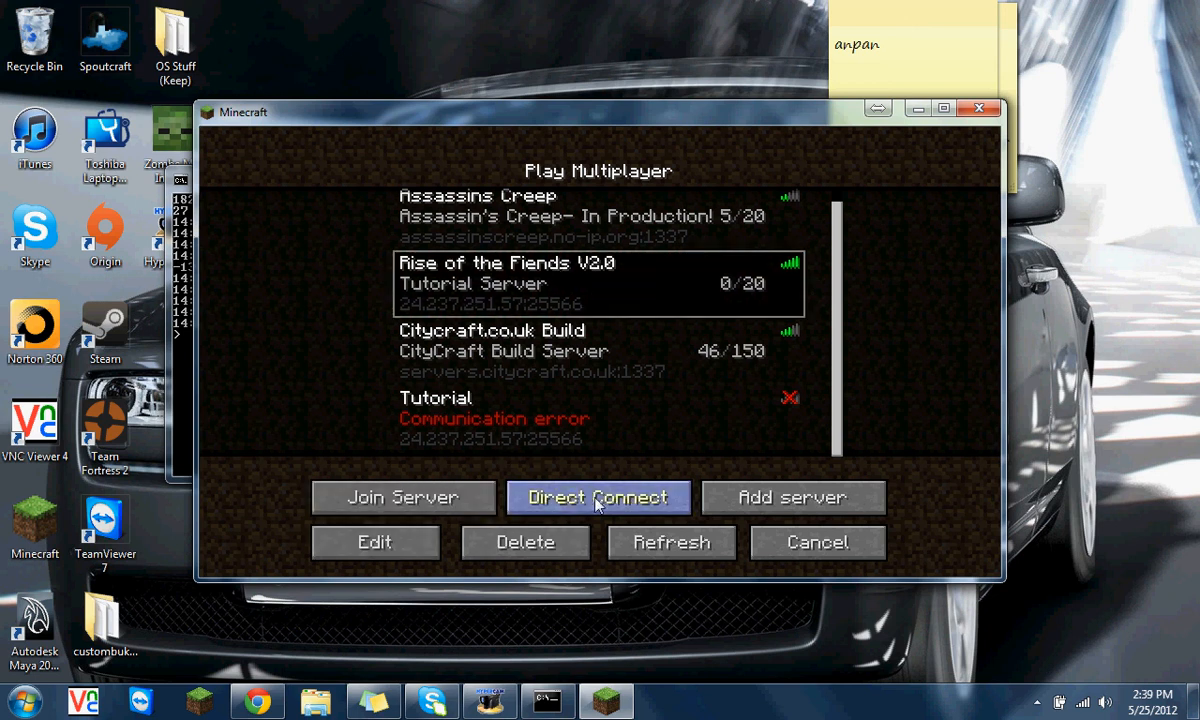
left_click(485, 532)
left_click(509, 400)
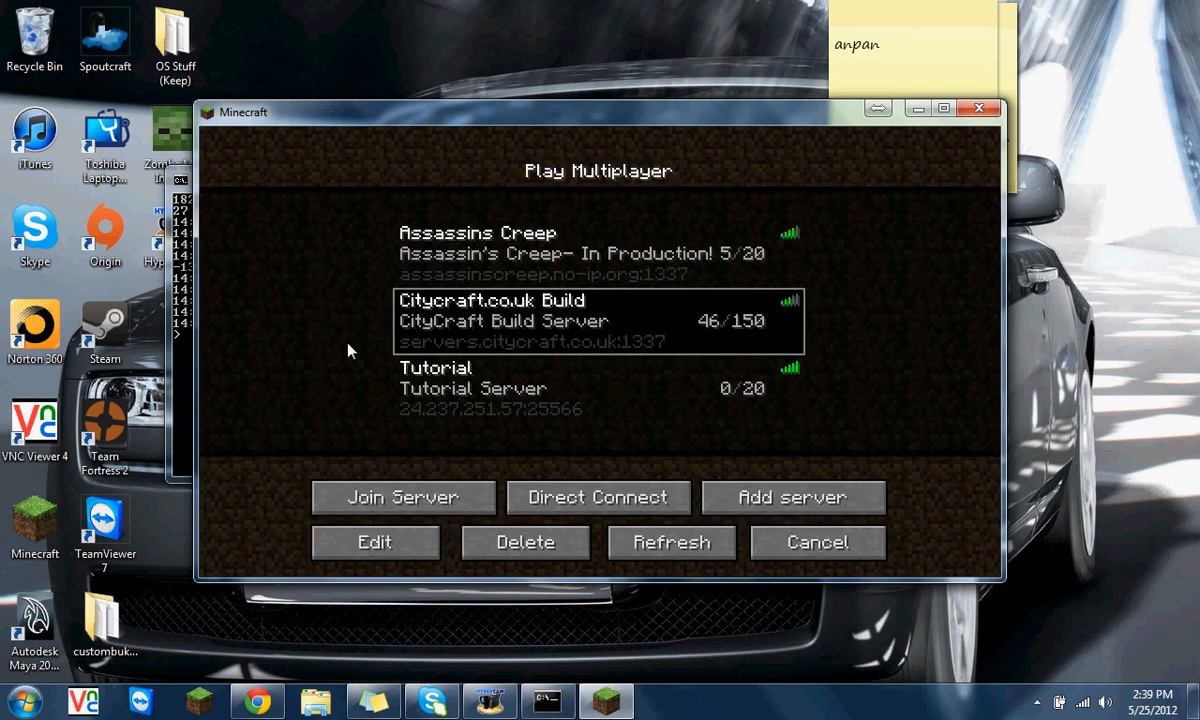
Step: Join the Tutorial server from the multiplayer server list
left_click(555, 410)
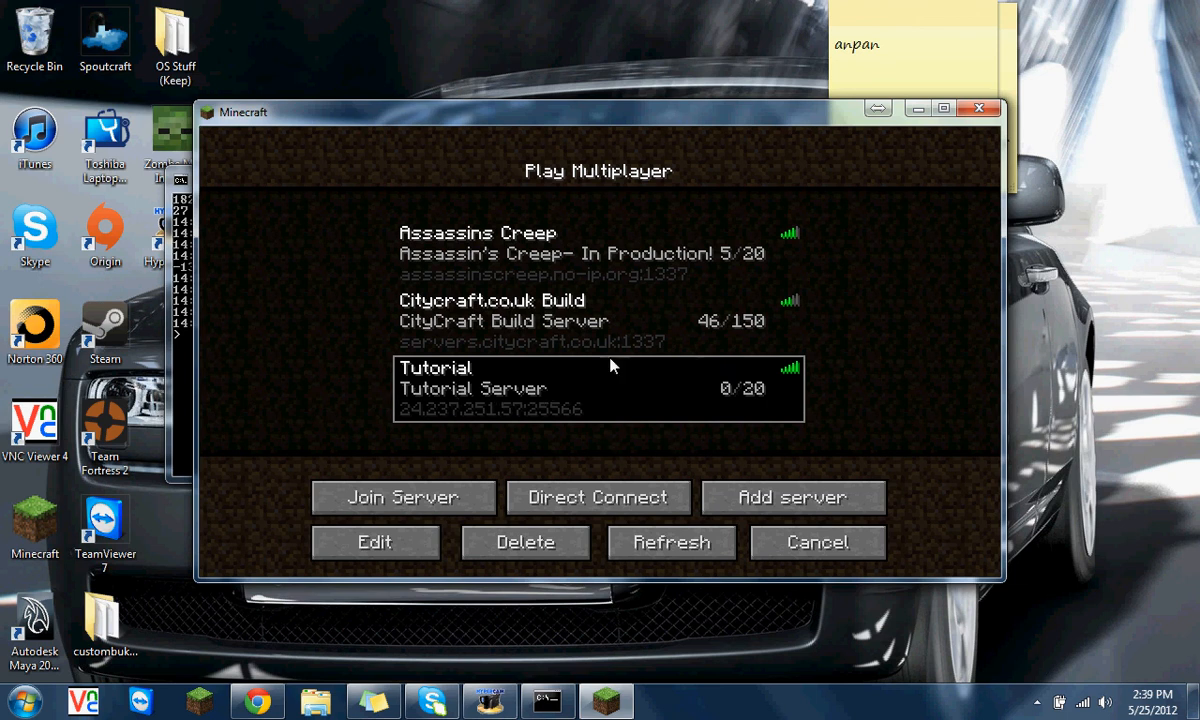
left_click(555, 337)
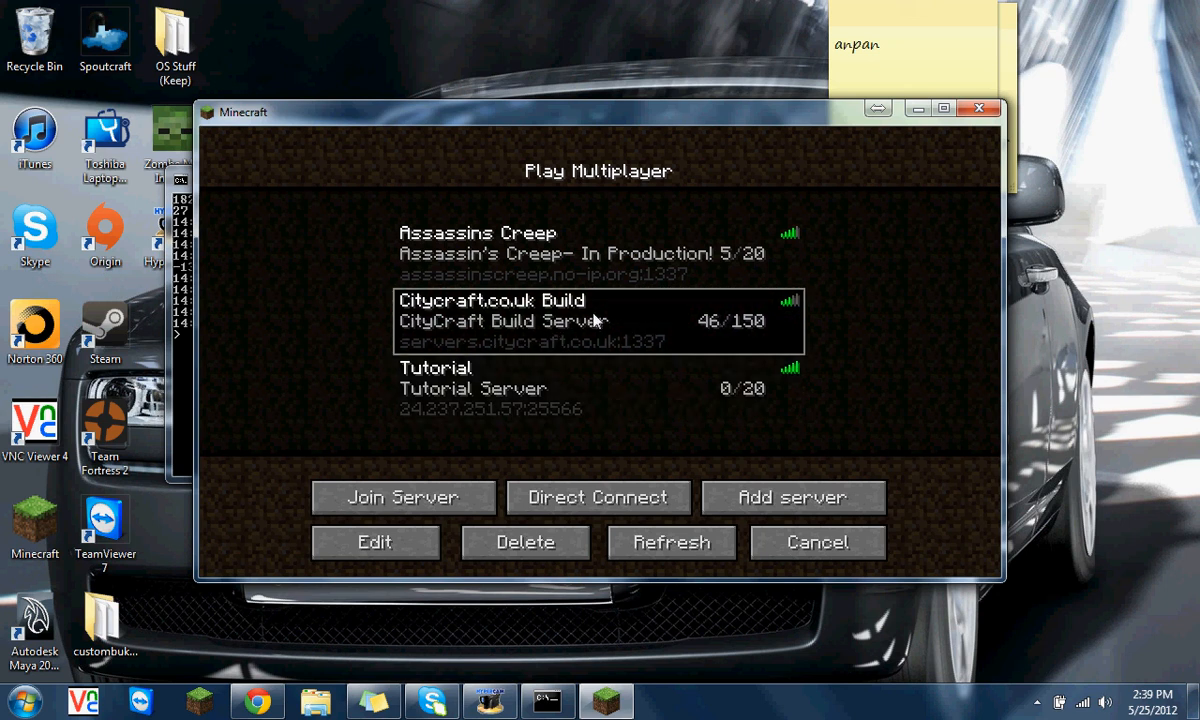
left_click(563, 403)
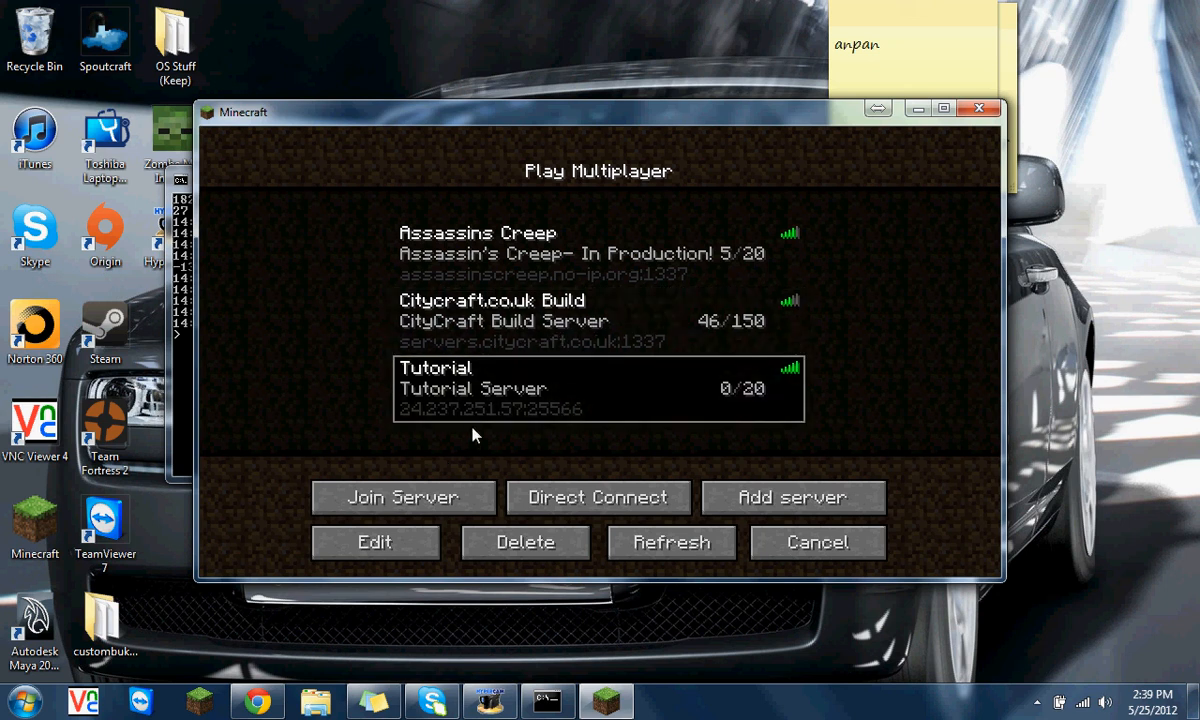
left_click(451, 508)
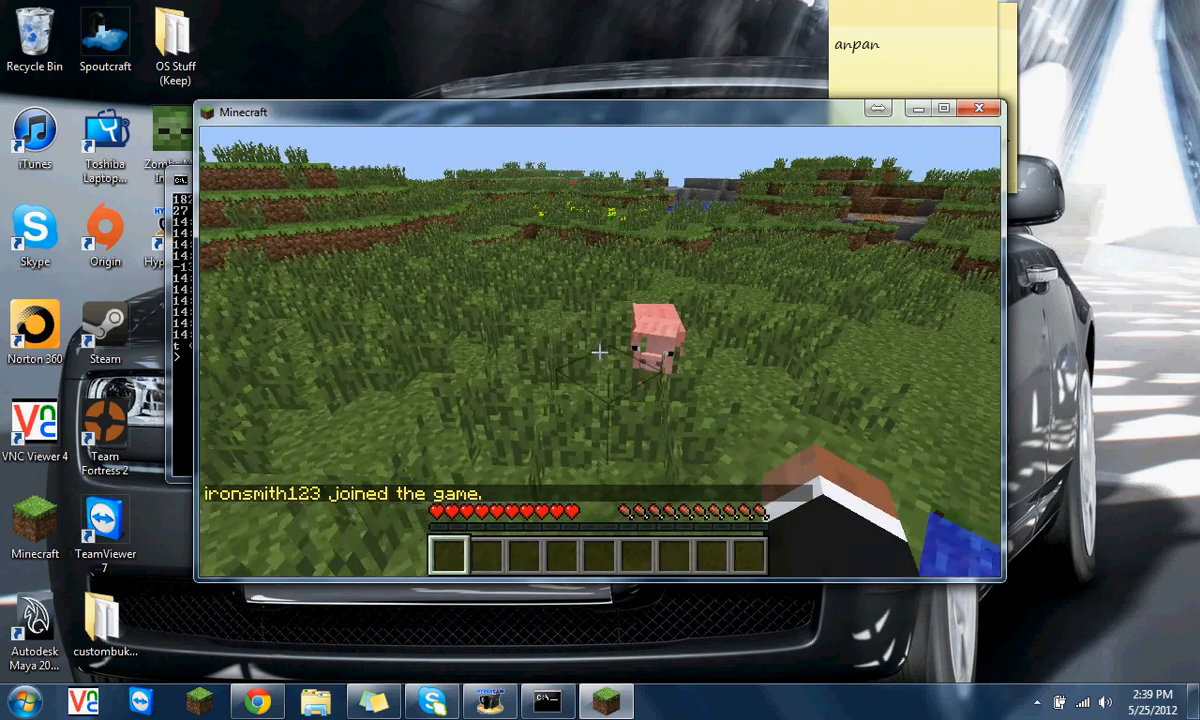
Step: Chase and hit the pig across the grass and through the pond to try out the server world
left_click(600, 352)
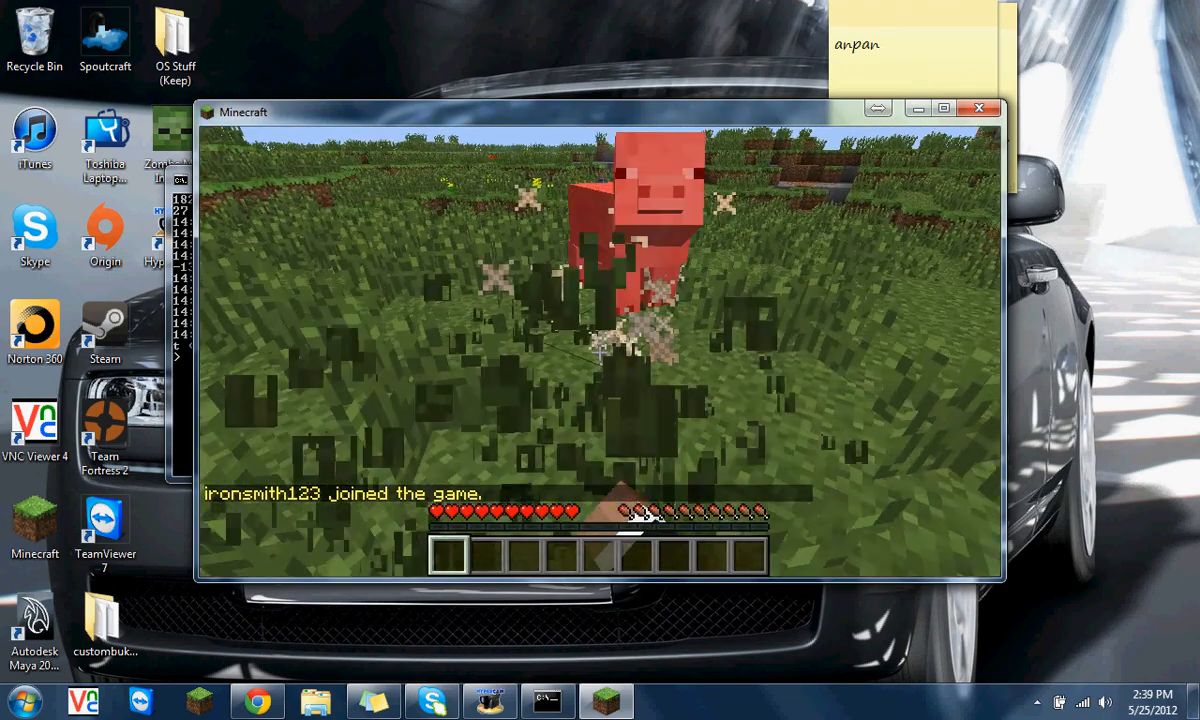
left_click(600, 352)
left_click(600, 352)
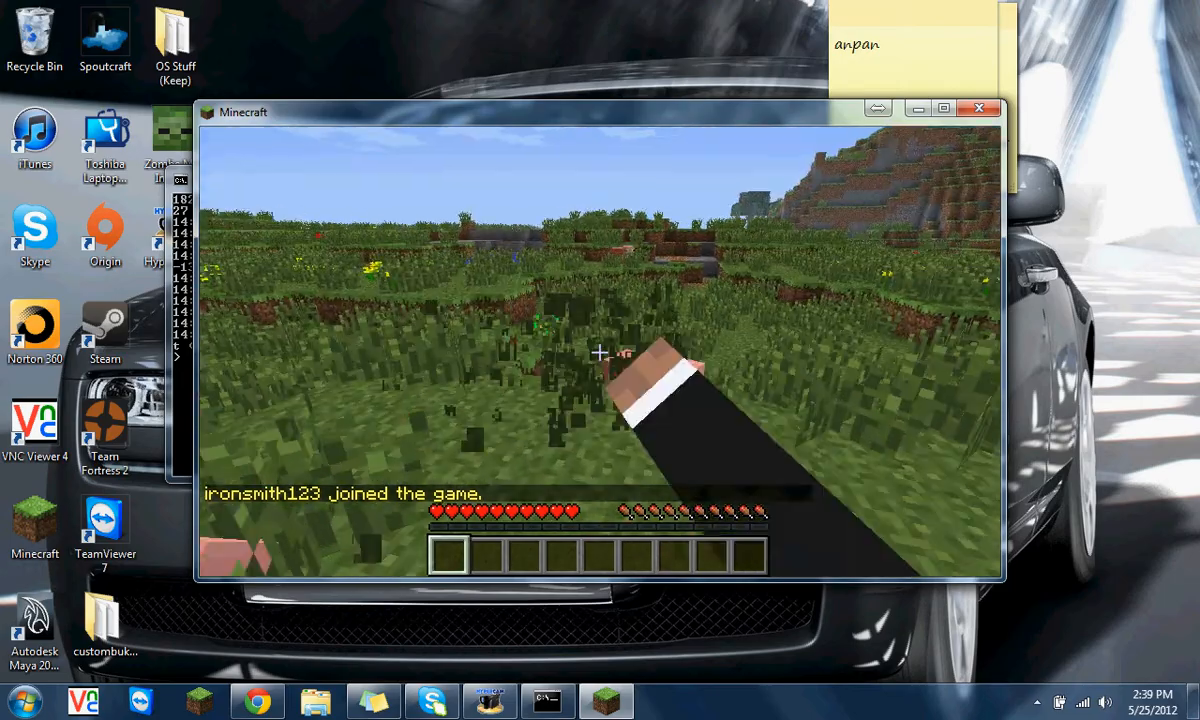
left_click(600, 352)
left_click(600, 352)
left_click(598, 352)
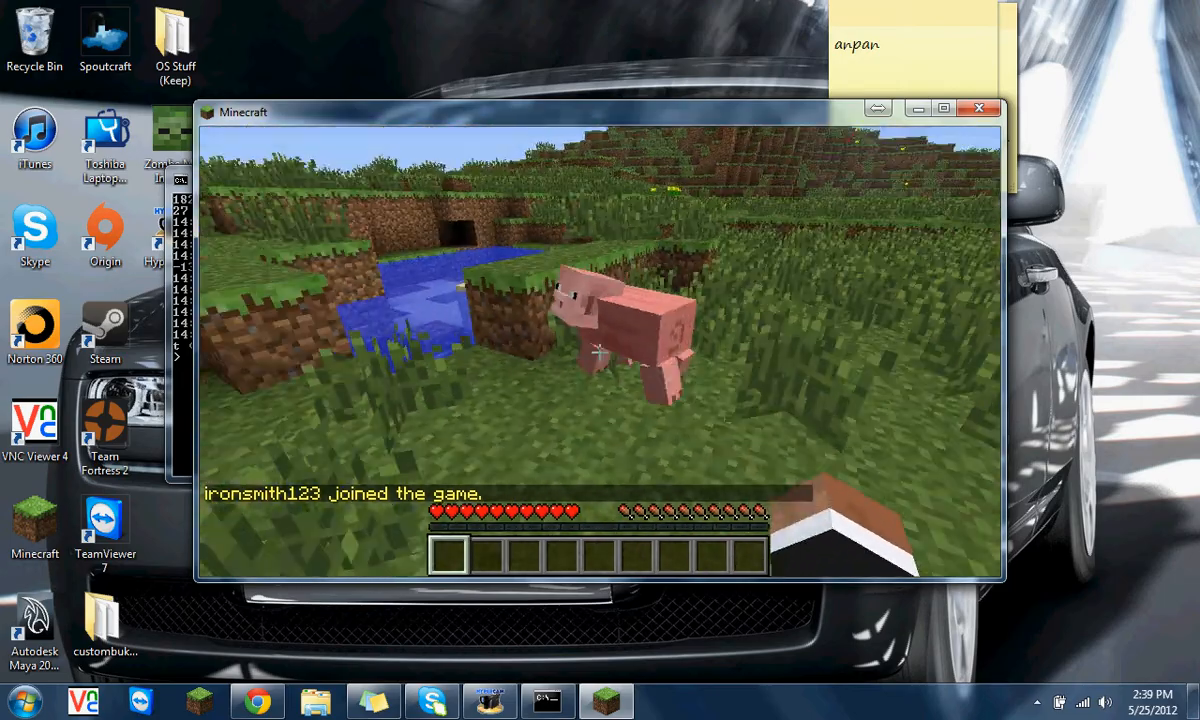
left_click(599, 352)
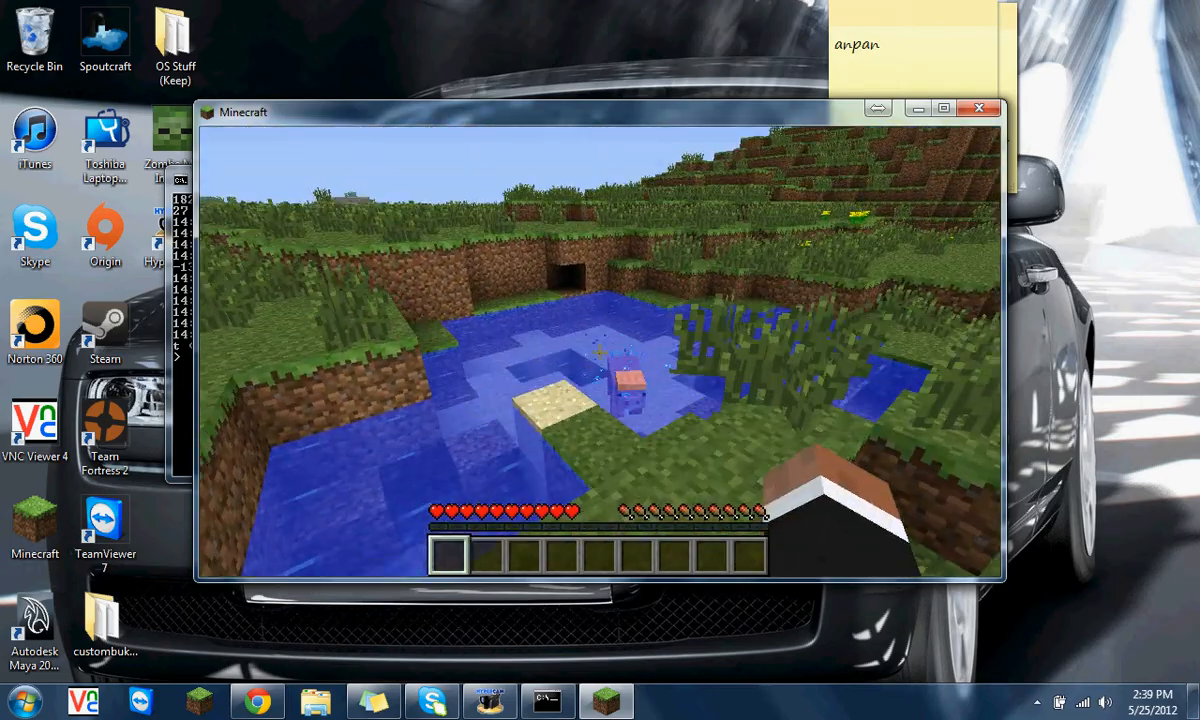
left_click(600, 352)
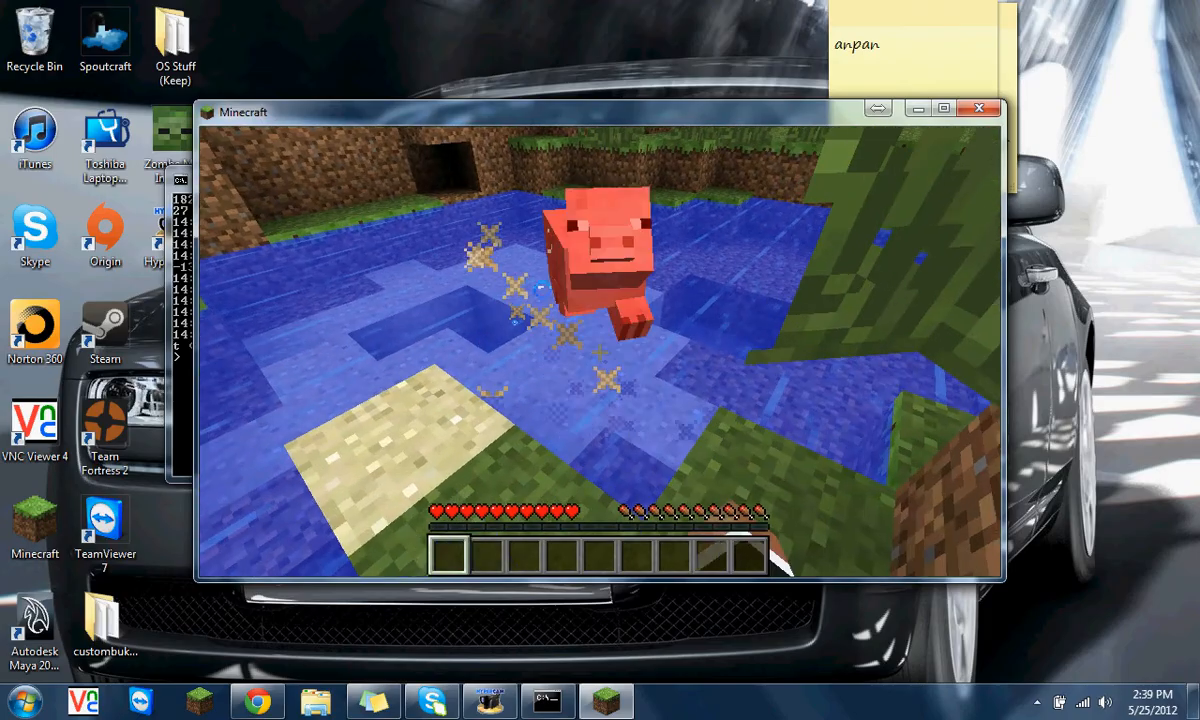
left_click(600, 352)
left_click(600, 352)
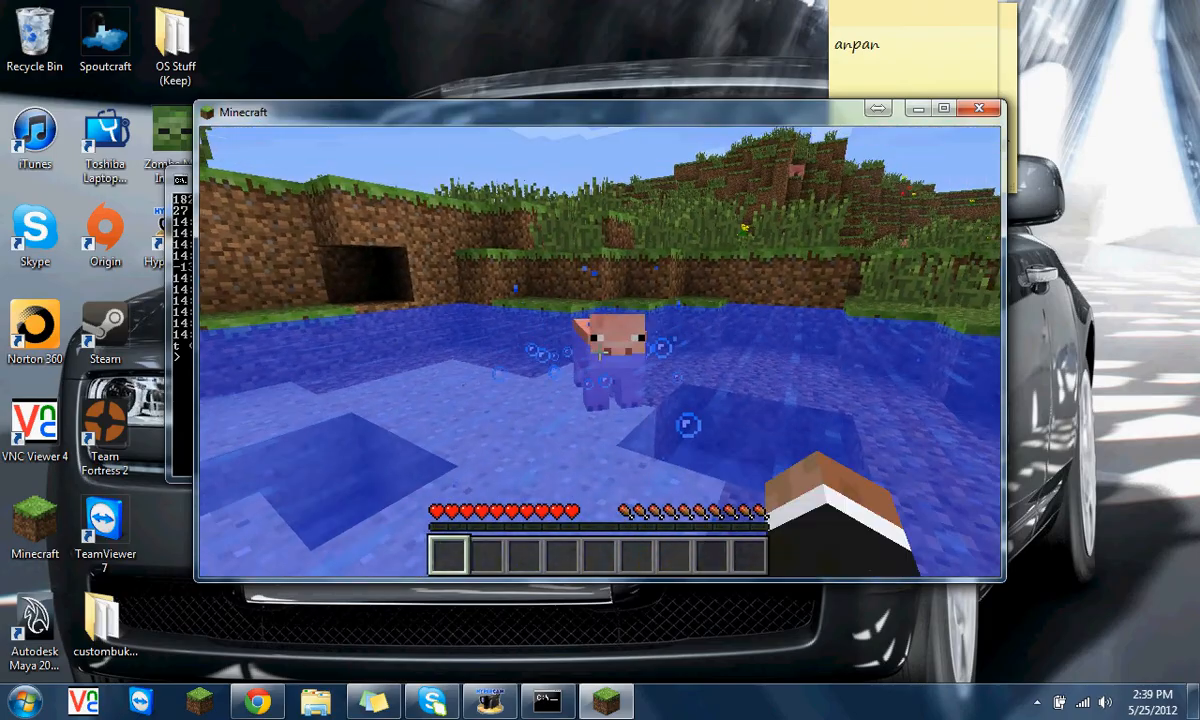
left_click(599, 352)
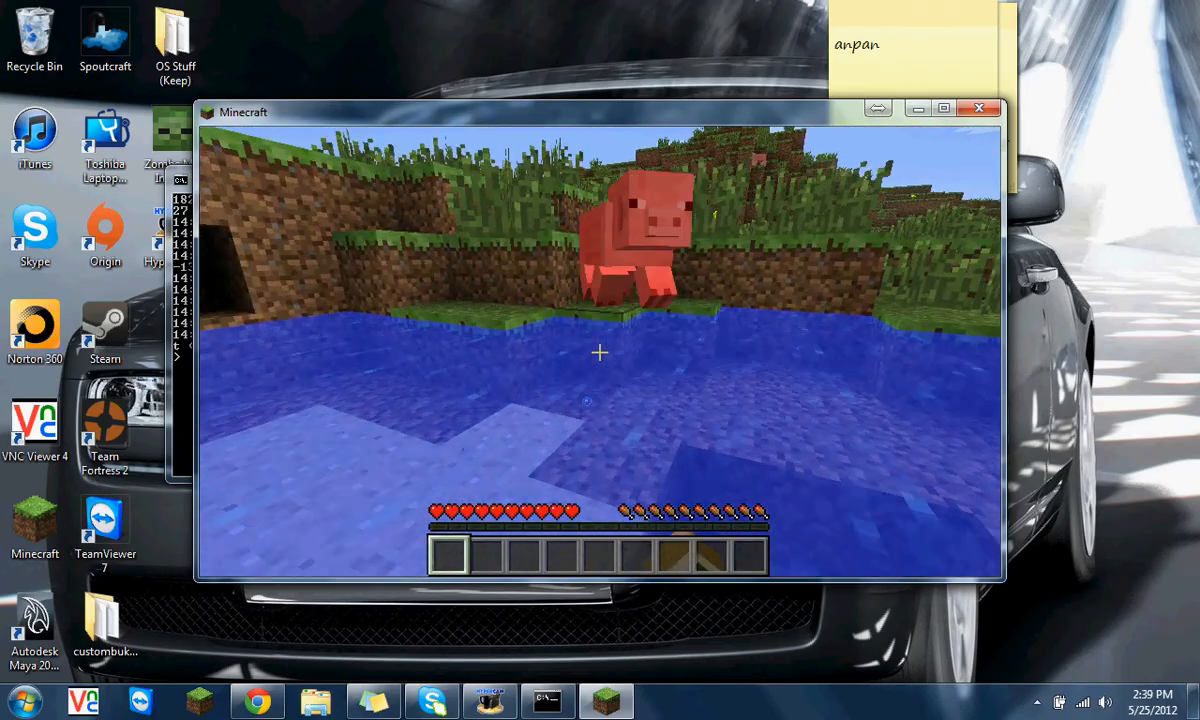
Step: Fly out of the pond onto the grass and set the player to game mode 1 with the /gamemode command
key("f")
key("w")
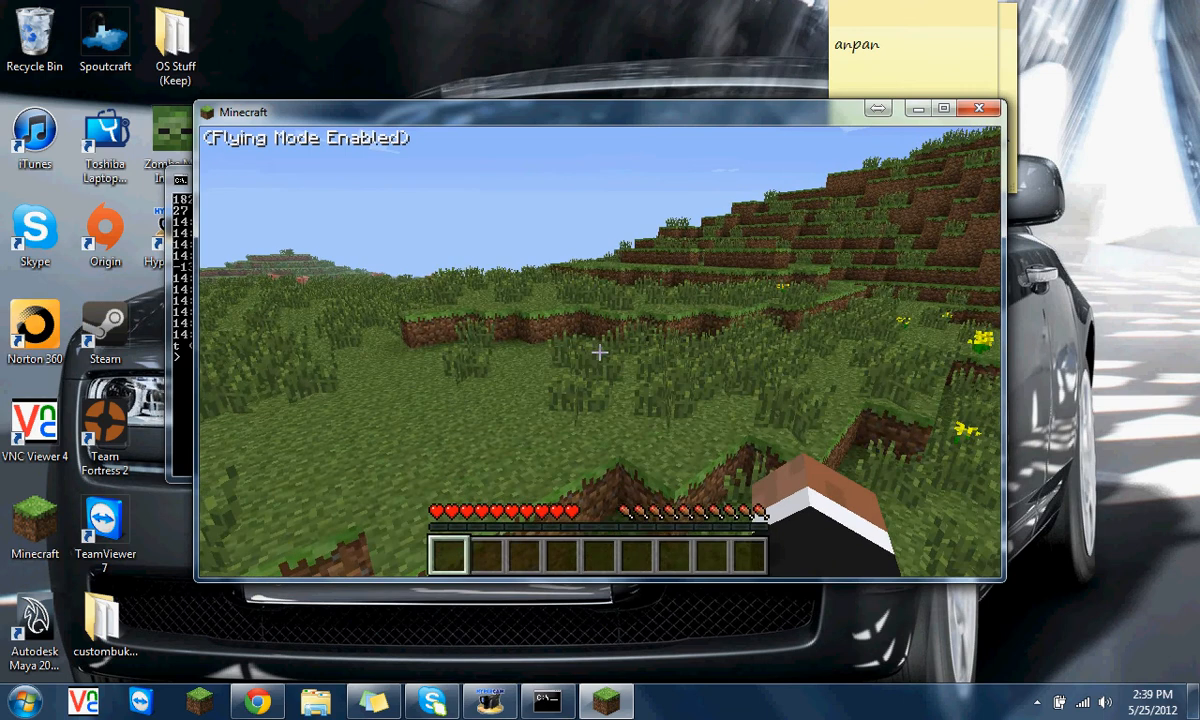
key("f")
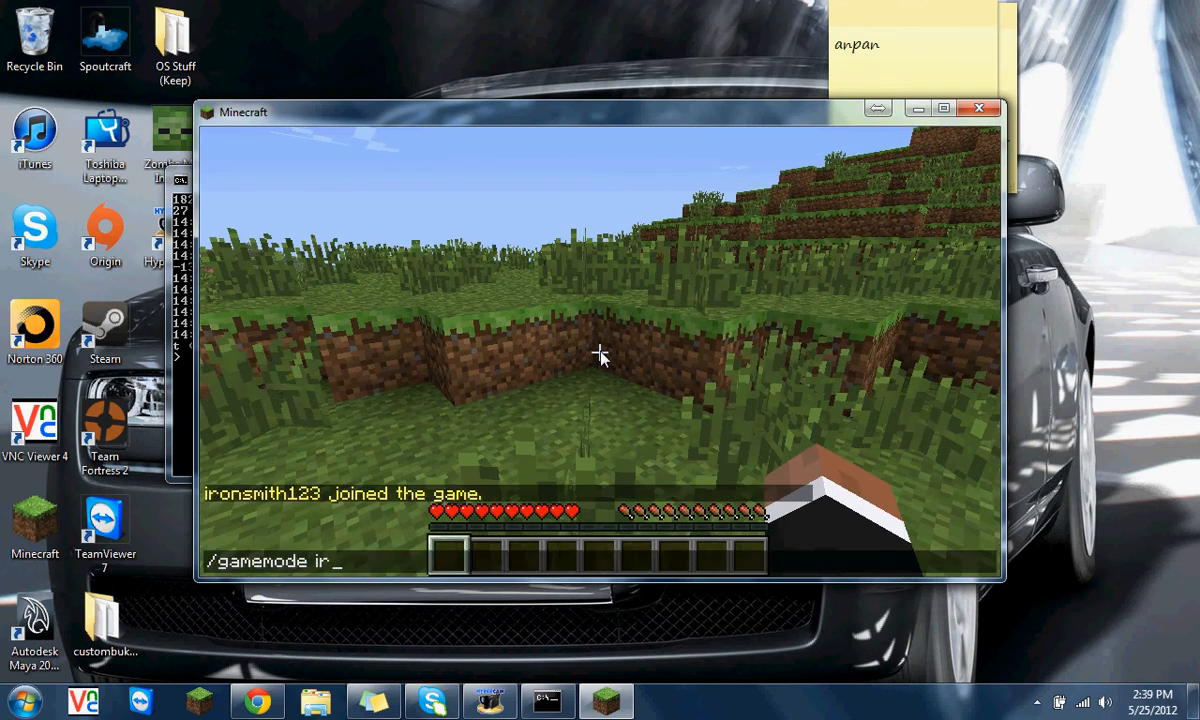
key("Return")
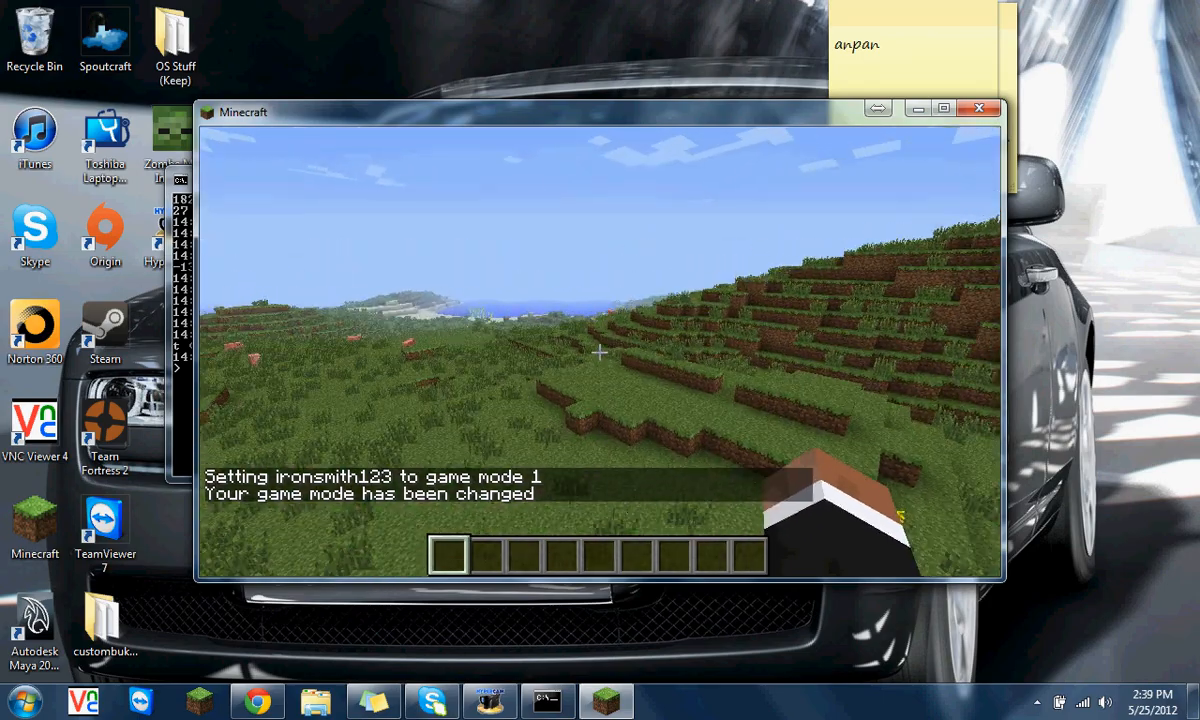
Step: Look through the wool, plant and rail blocks in the creative item selection, then return to the game world
key("e")
scroll(655, 345, "down", 5)
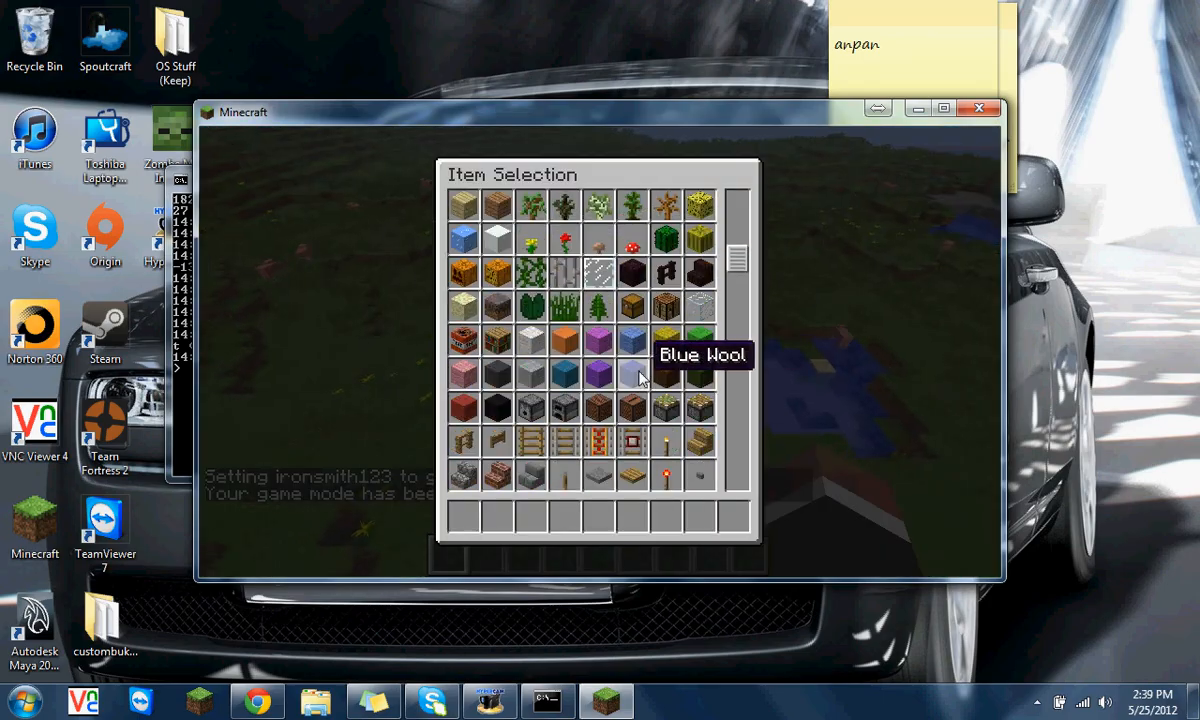
key("e")
Step: Take off in flying mode, fly over the grassland, and land back on the grass to test creative flight
key("space")
key("space")
key("w")
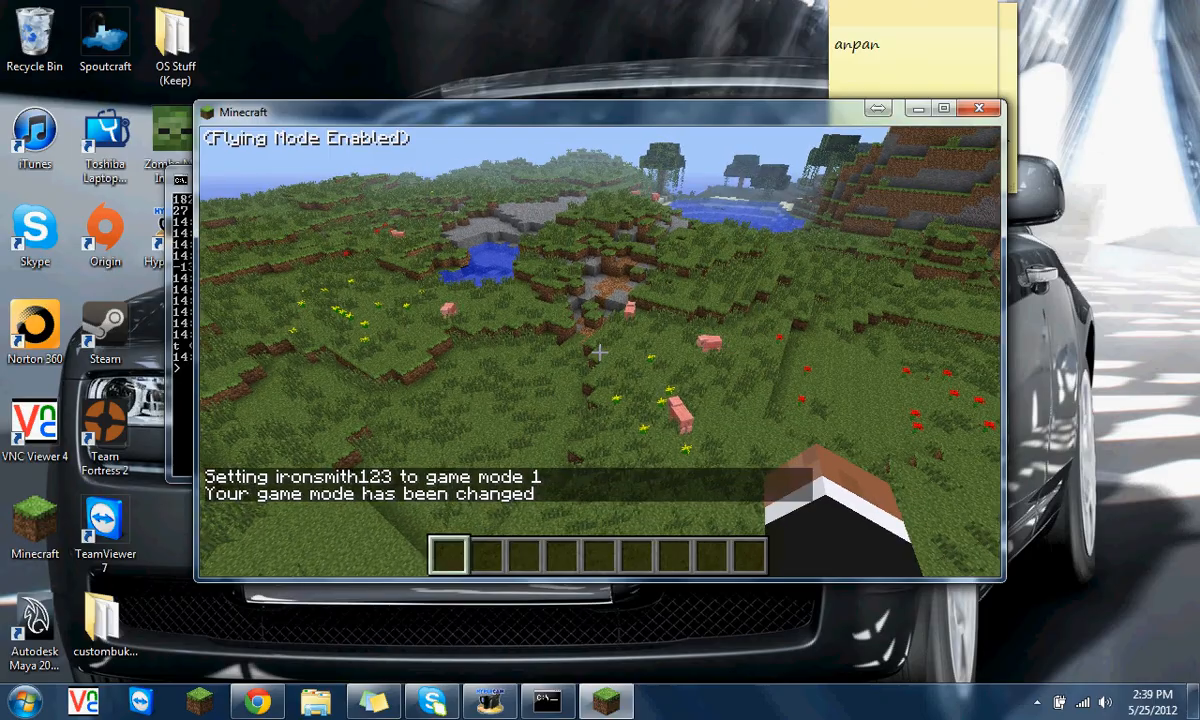
key("space")
key("space")
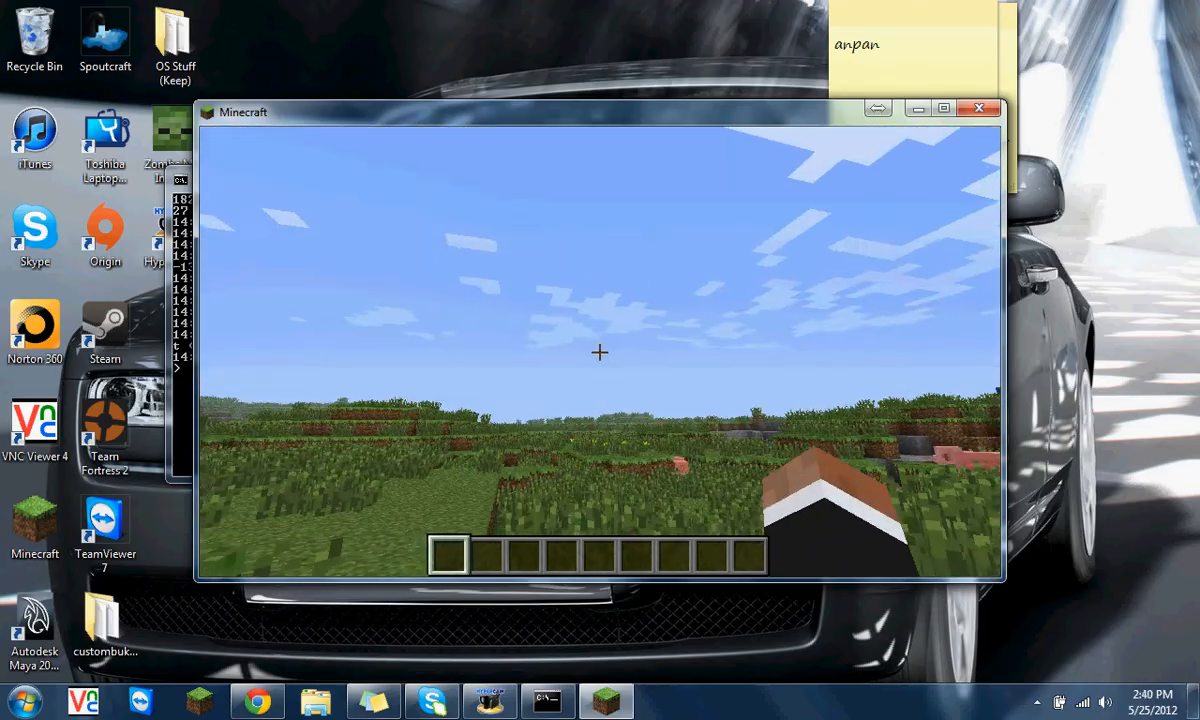
Step: Pause the game and disconnect from the Tutorial server
key("Escape")
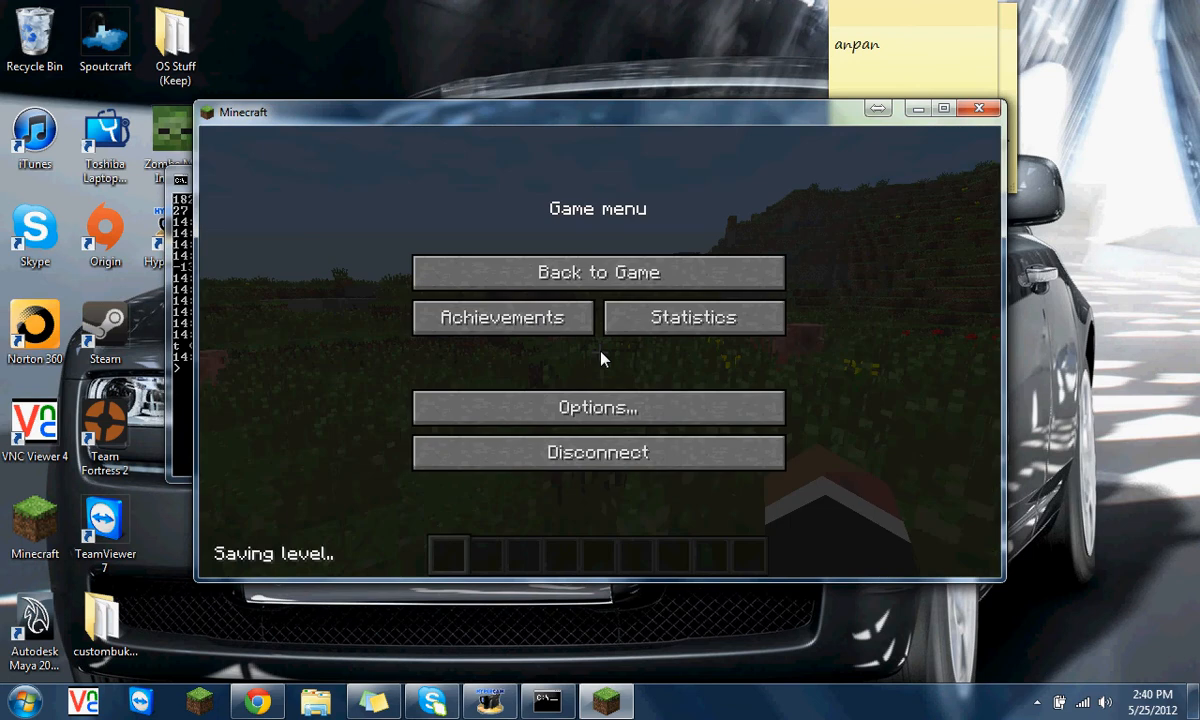
key("Escape")
key("Escape")
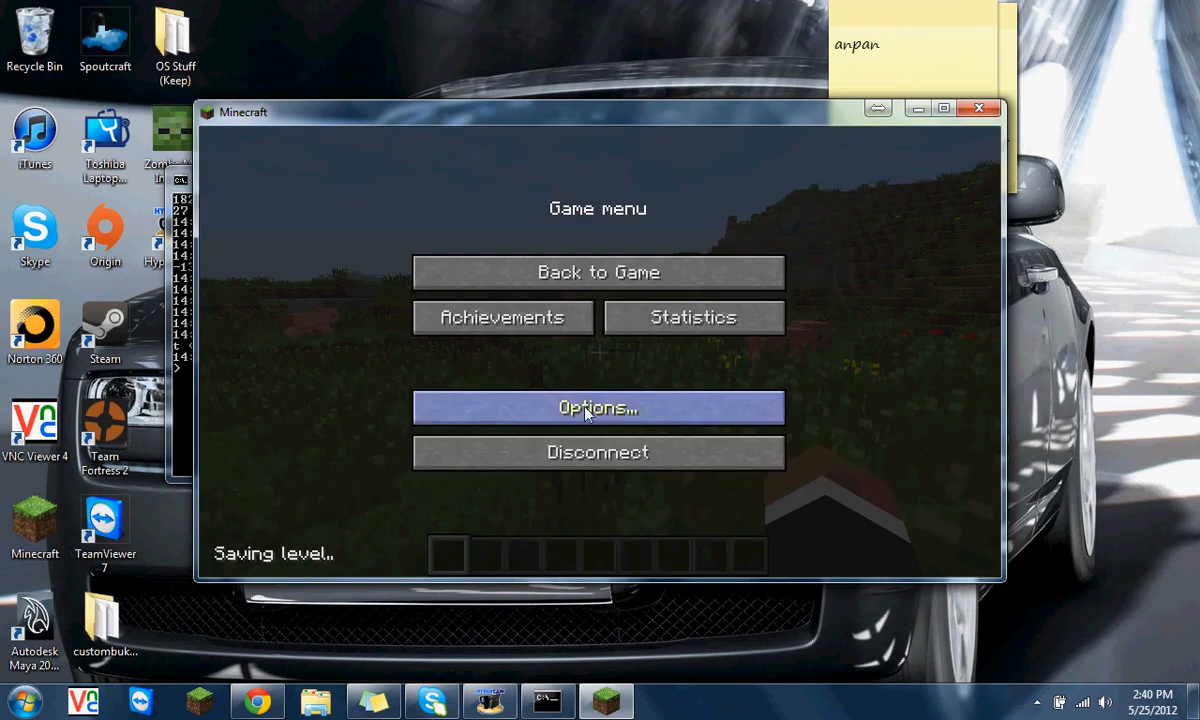
left_click(595, 455)
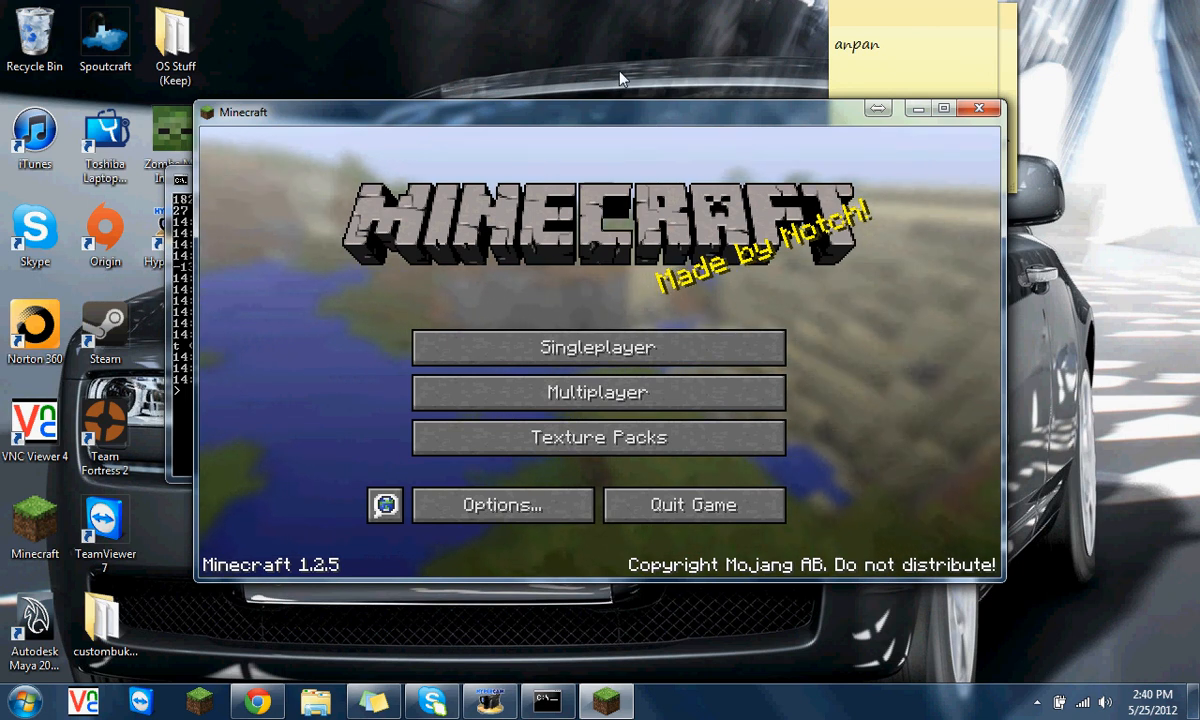
Step: Minimize the game window and shut down the CraftBukkit server with the stop command in its console
left_click(917, 110)
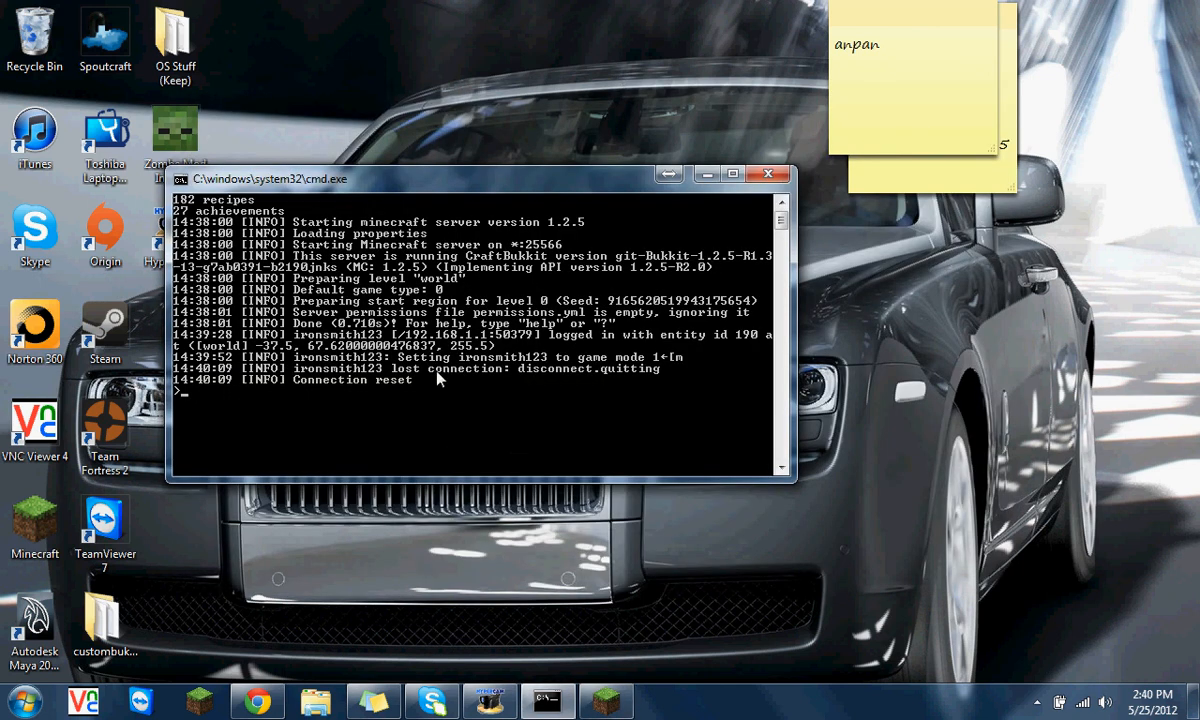
type("stop")
key("Return")
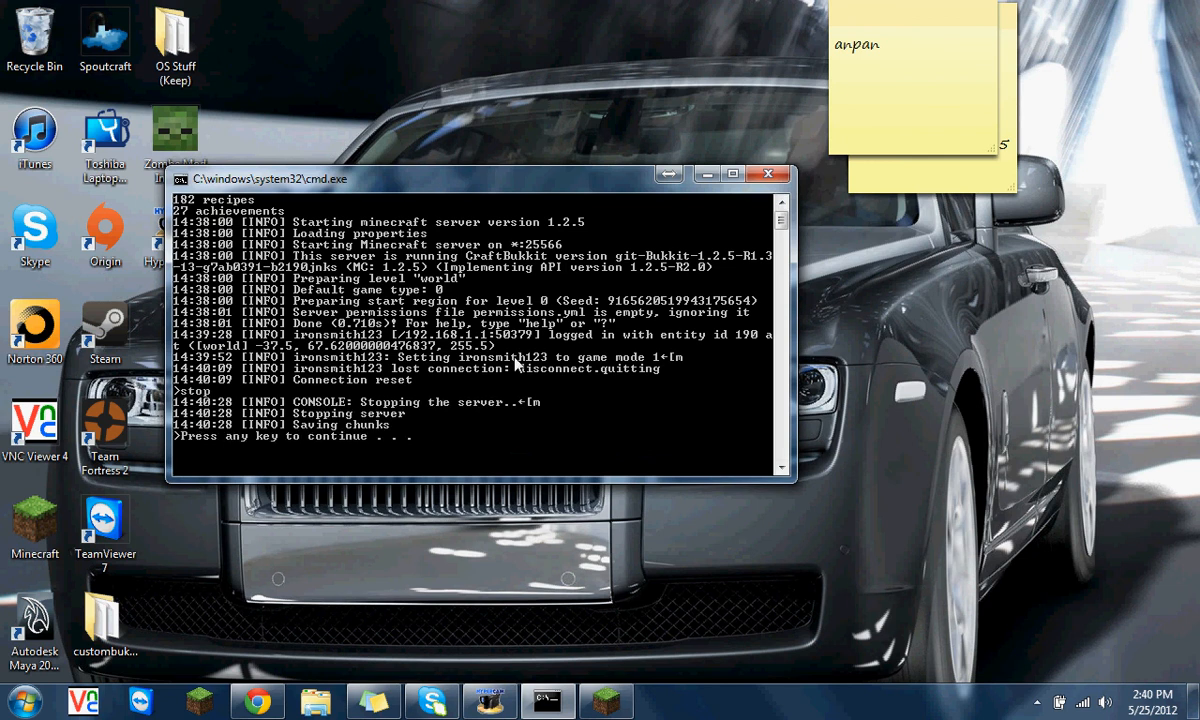